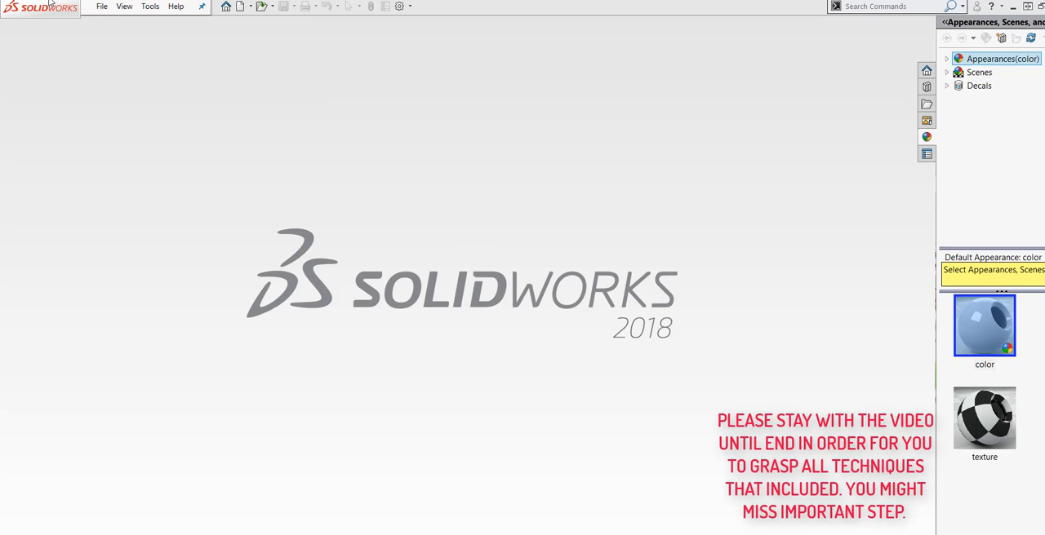
Step: Create a new part document and open a sketch on the Front Plane
{"action": "left_click", "coordinate": [101, 7]}
{"action": "left_click", "coordinate": [114, 22]}
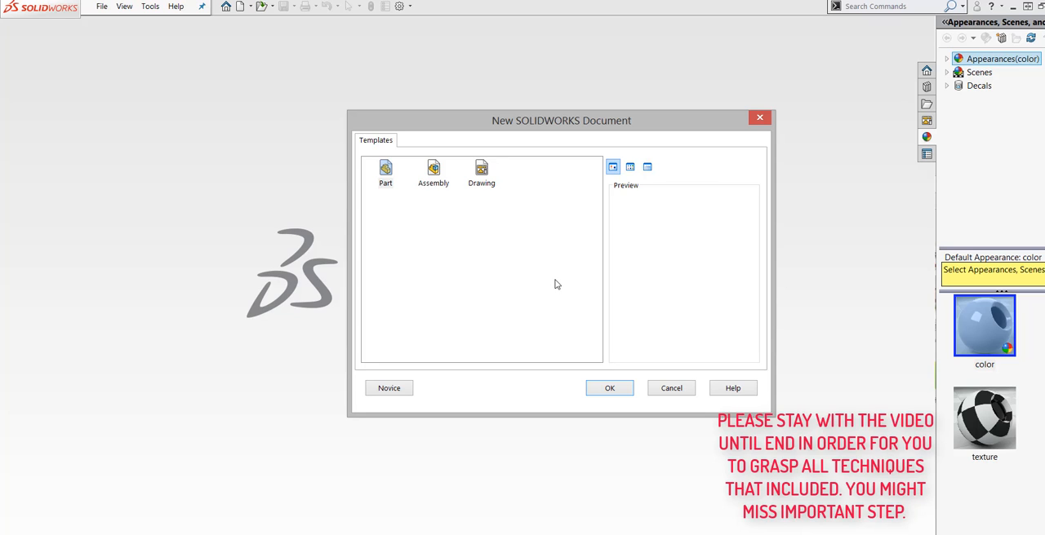
{"action": "left_click", "coordinate": [388, 181]}
{"action": "left_click", "coordinate": [609, 390]}
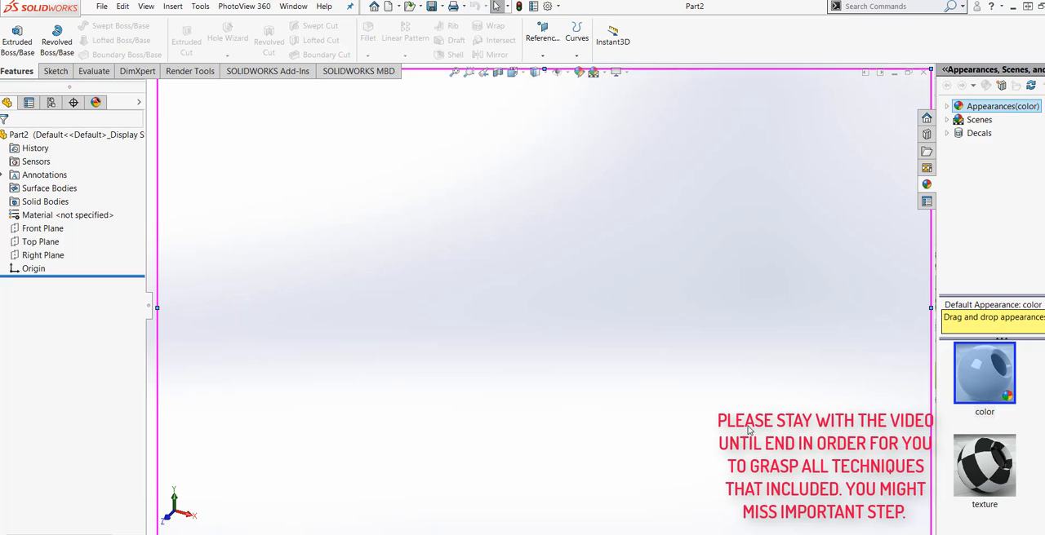
{"action": "left_click", "coordinate": [41, 228]}
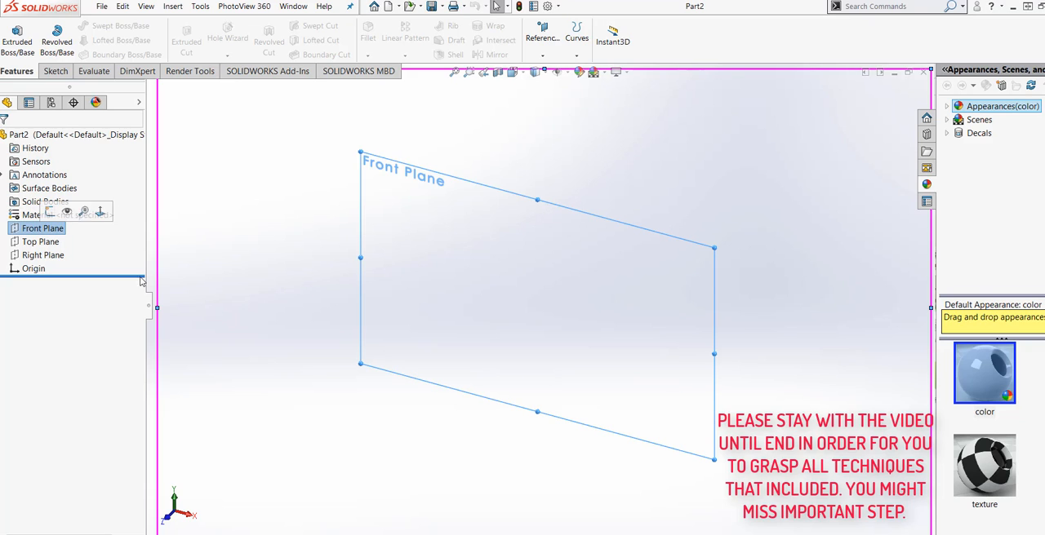
{"action": "left_click", "coordinate": [55, 72]}
{"action": "left_click", "coordinate": [12, 36]}
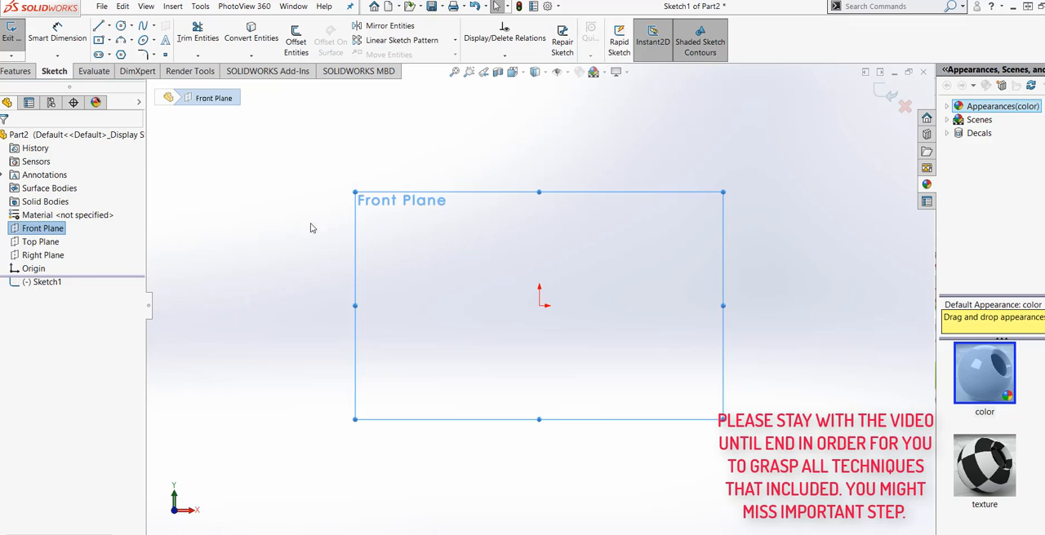
Step: Draw a vertical line about 87.7 mm long upward from the origin
{"action": "left_click", "coordinate": [99, 27]}
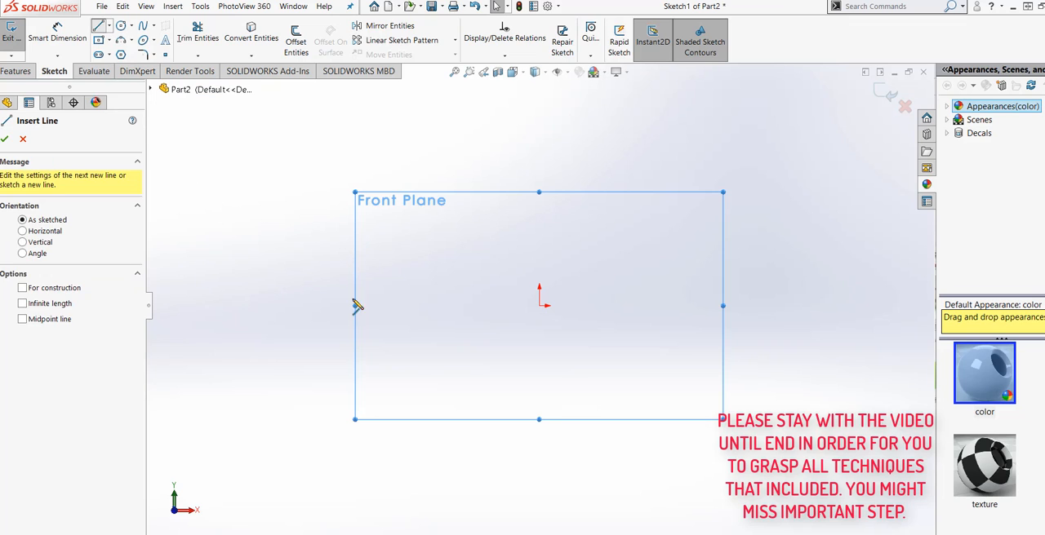
{"action": "left_click", "coordinate": [540, 308]}
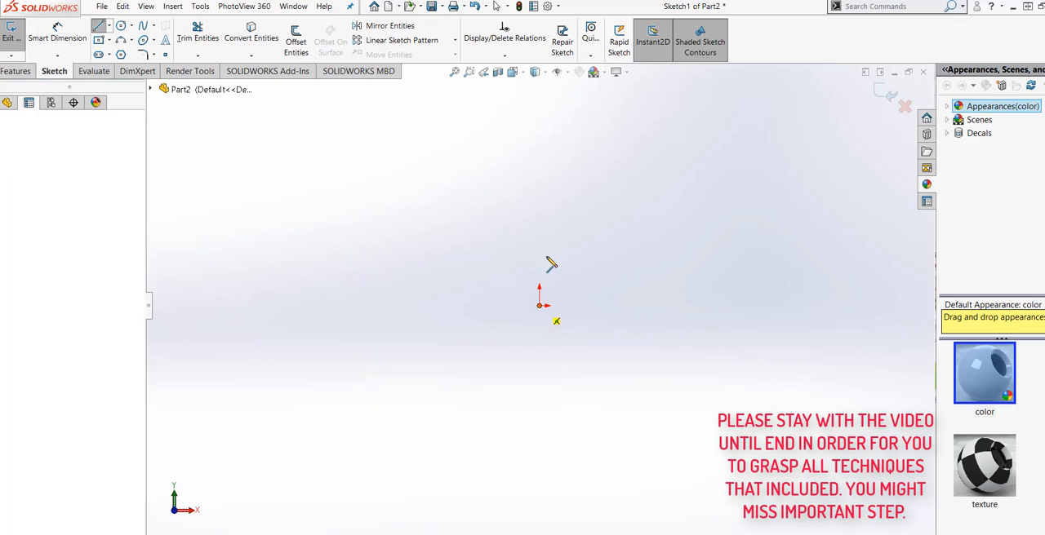
{"action": "left_click", "coordinate": [538, 128]}
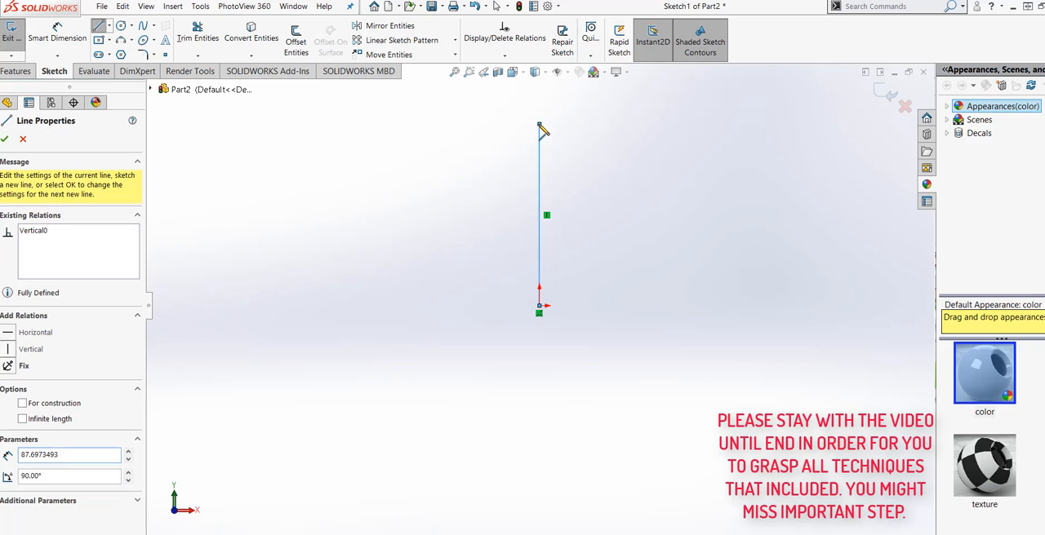
{"action": "right_click", "coordinate": [538, 128]}
{"action": "left_click", "coordinate": [562, 133]}
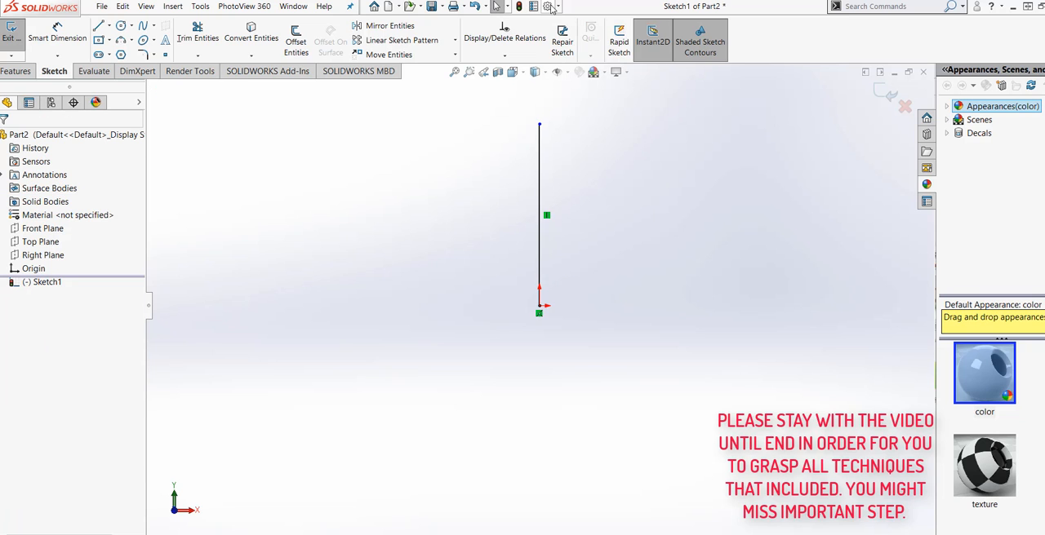
Step: Set the document's unit system to IPS (inch, pound, second)
{"action": "left_click", "coordinate": [548, 7]}
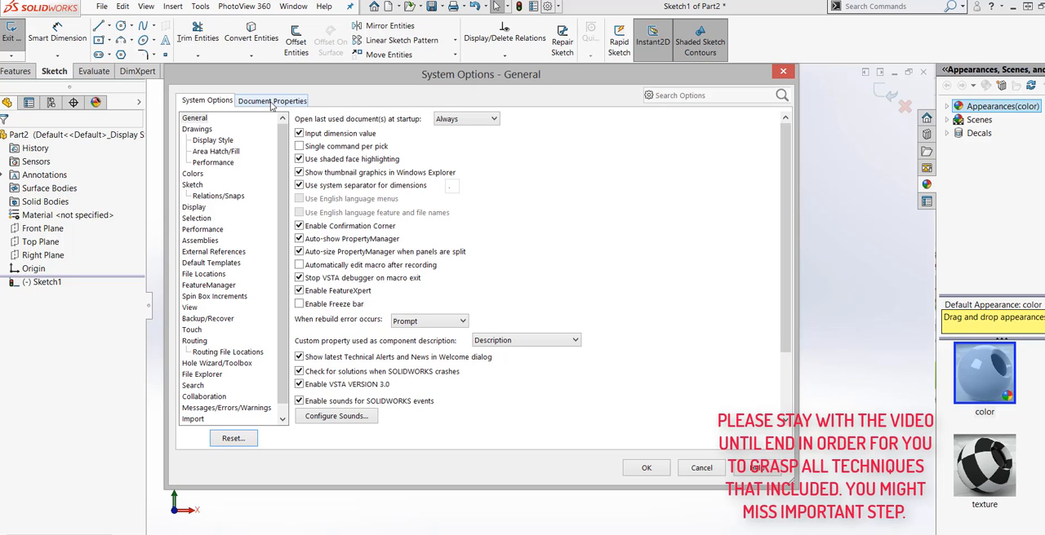
{"action": "left_click", "coordinate": [272, 101]}
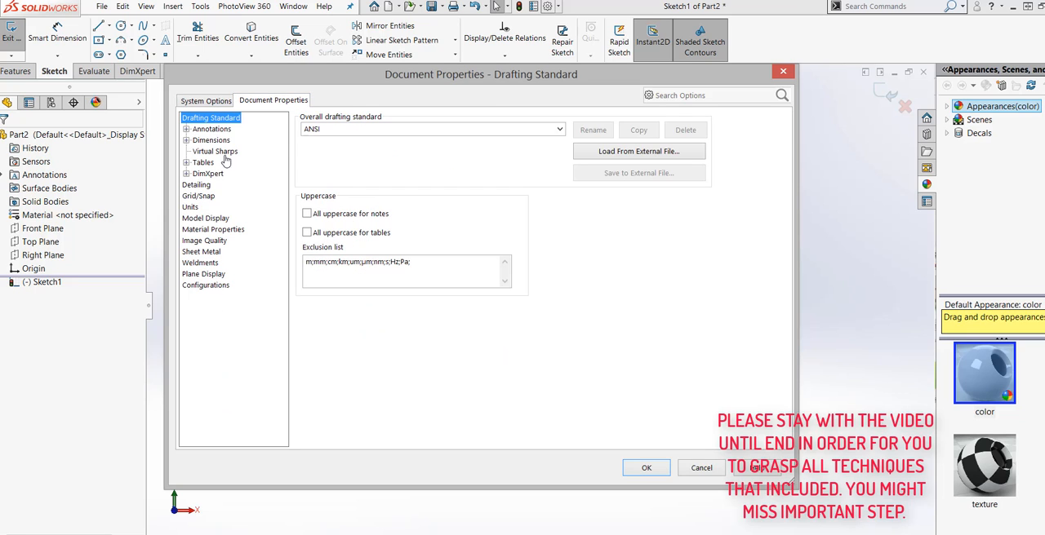
{"action": "left_click", "coordinate": [190, 207]}
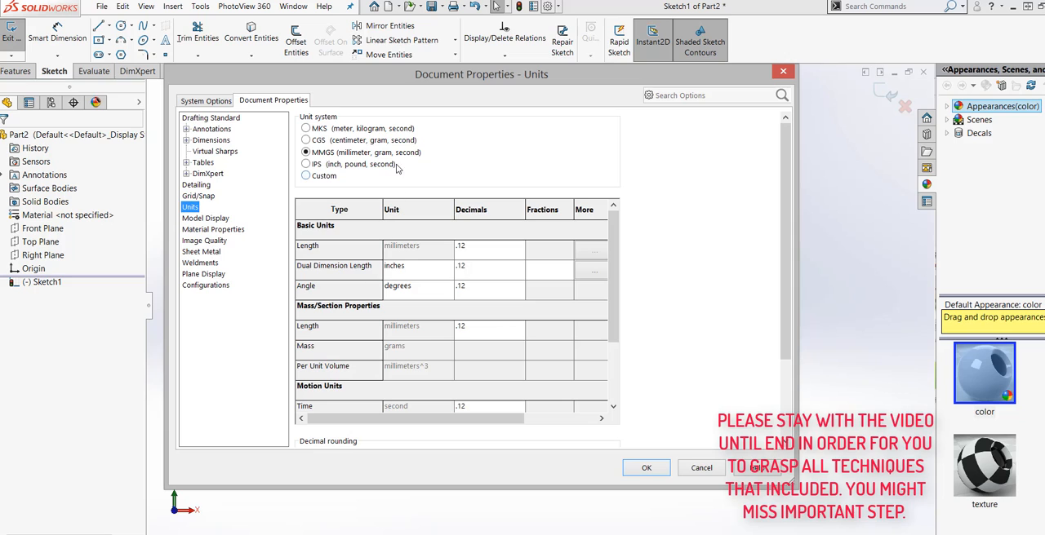
{"action": "left_click", "coordinate": [307, 164]}
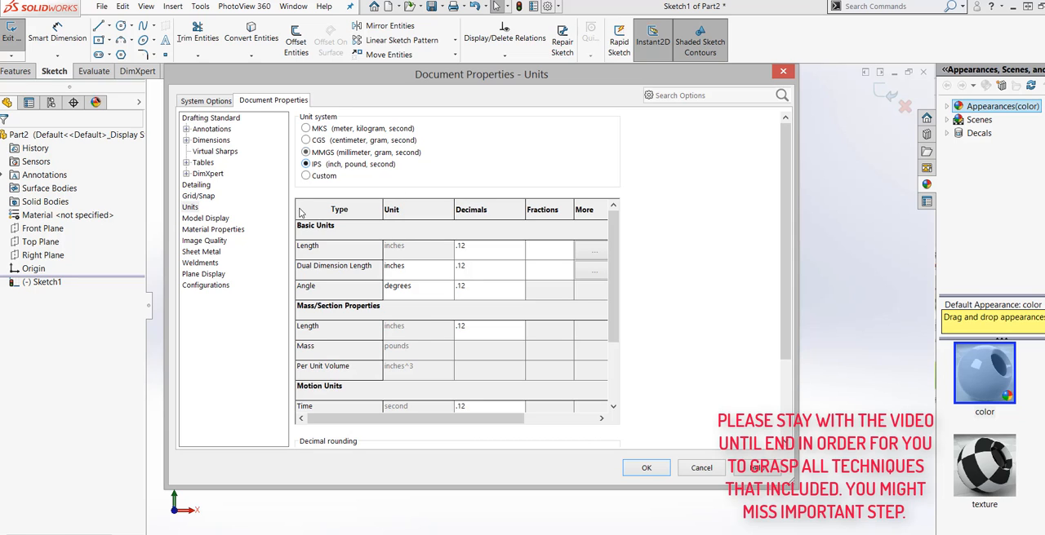
{"action": "left_click", "coordinate": [645, 468]}
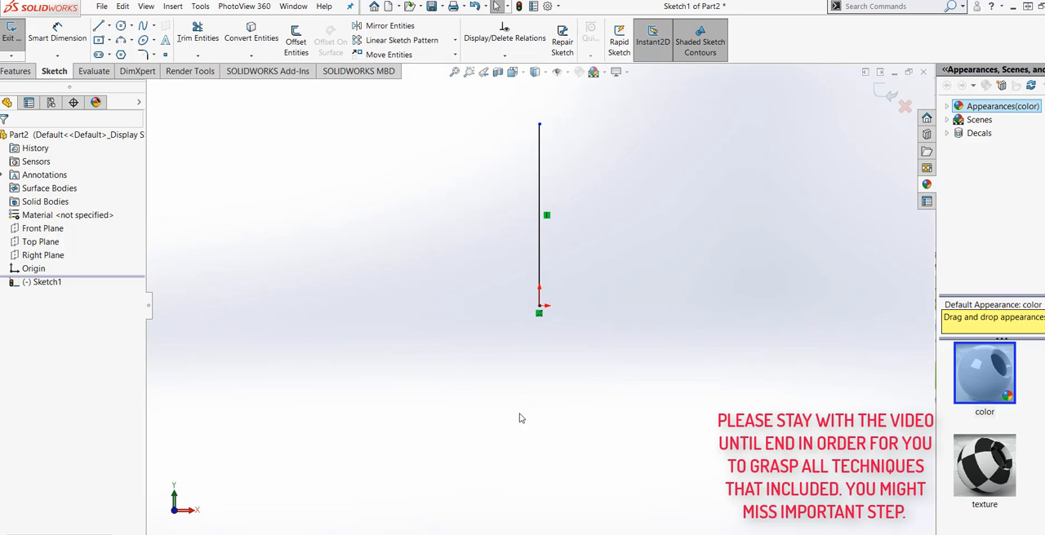
Step: Dimension the vertical line's length and set it to 5 in
{"action": "left_click", "coordinate": [57, 36]}
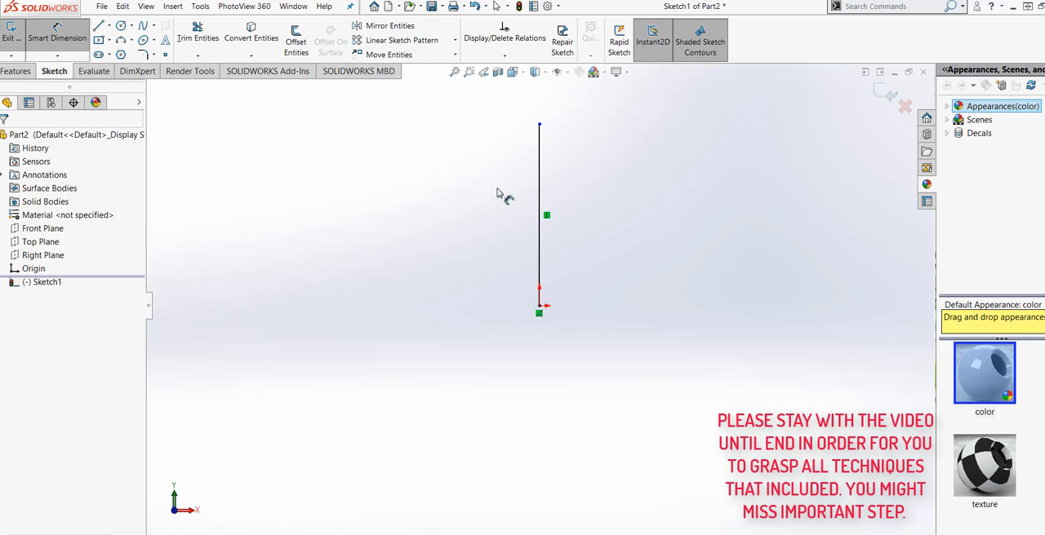
{"action": "left_click", "coordinate": [539, 214]}
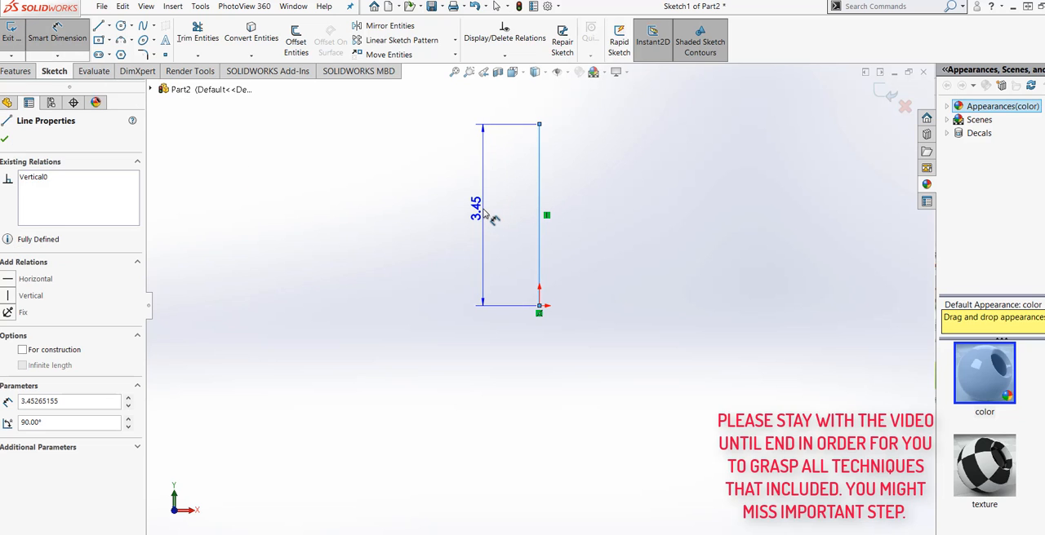
{"action": "left_click", "coordinate": [475, 210]}
{"action": "type", "text": "5"}
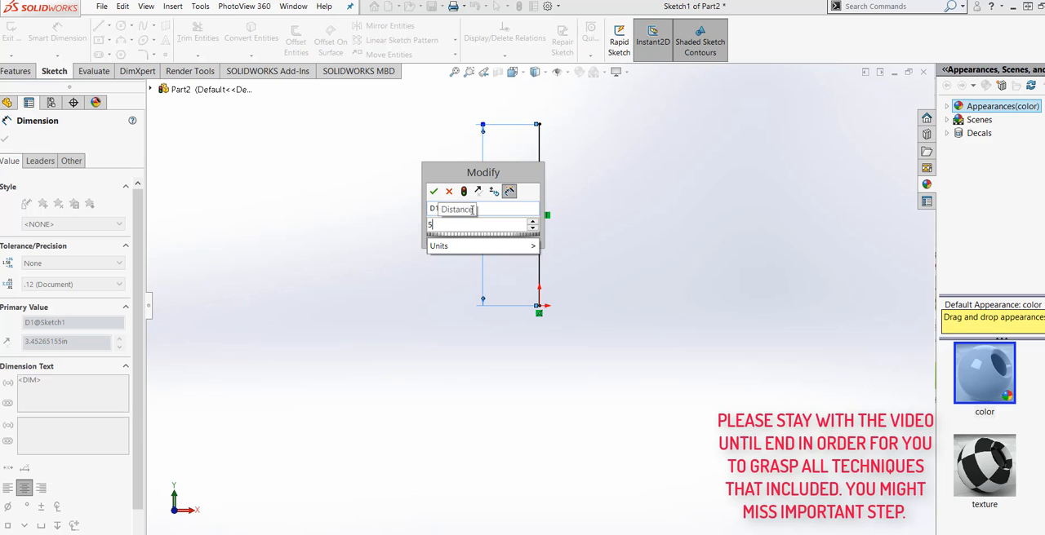
{"action": "mouse_move", "coordinate": [513, 247]}
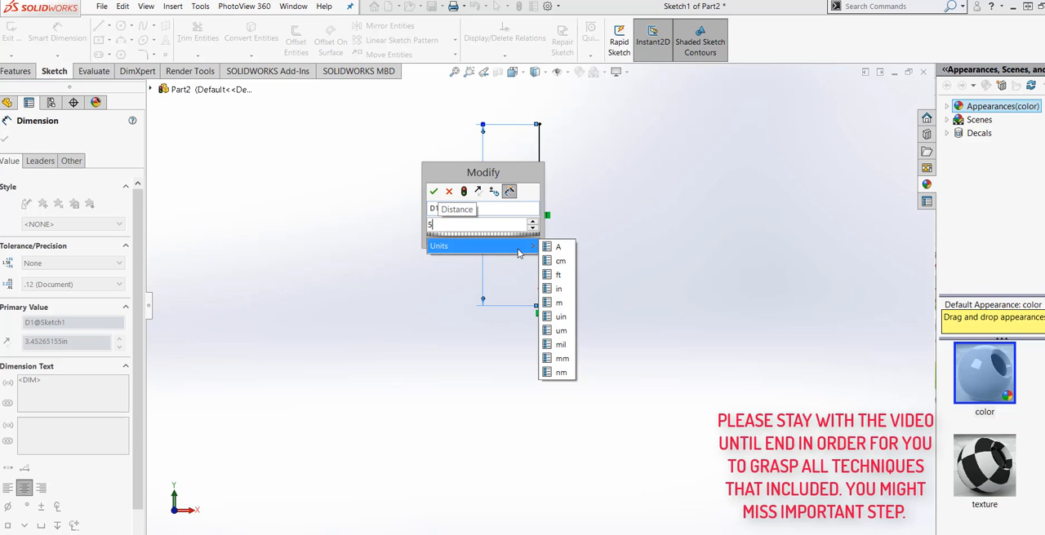
{"action": "left_click", "coordinate": [569, 291]}
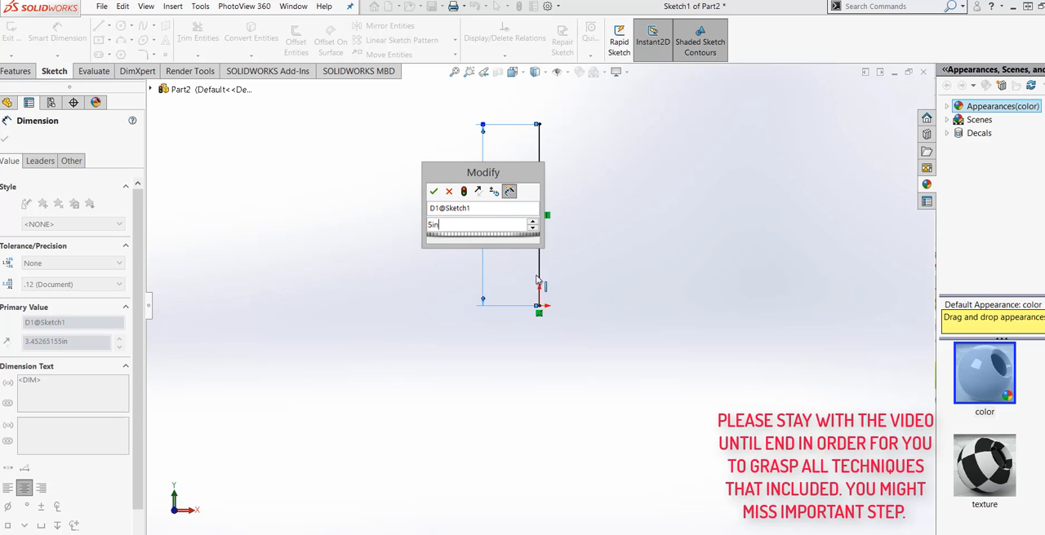
{"action": "left_click", "coordinate": [464, 195]}
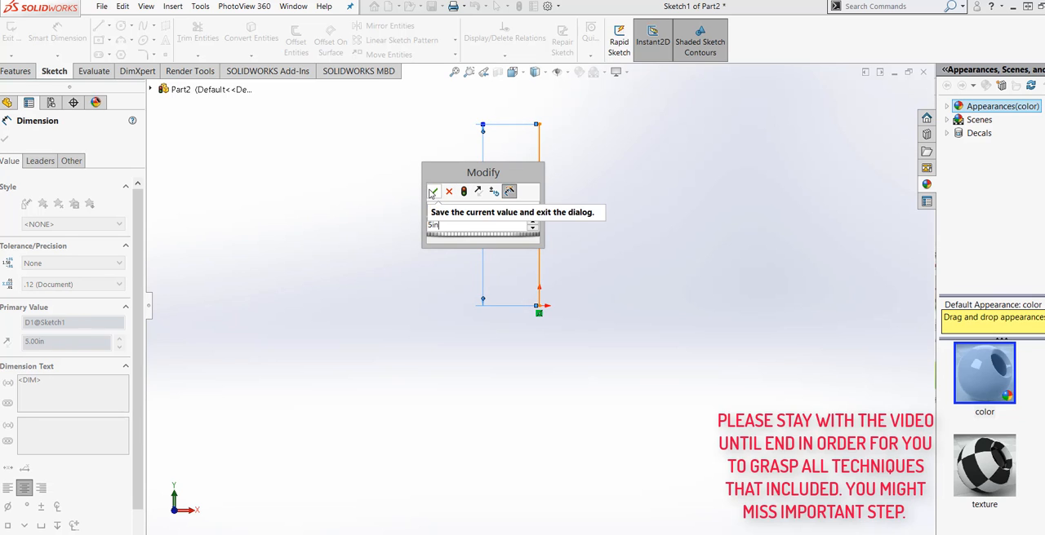
{"action": "left_click", "coordinate": [431, 192]}
{"action": "left_click", "coordinate": [462, 460]}
Step: Draw connected lines from the origin: about 3.42 in right, a short vertical, a slope up toward the first line, and a vertical about 2.18 in
{"action": "scroll", "coordinate": [520, 402], "scroll_direction": "up", "scroll_amount": 2}
{"action": "scroll", "coordinate": [634, 285], "scroll_direction": "down", "scroll_amount": 1}
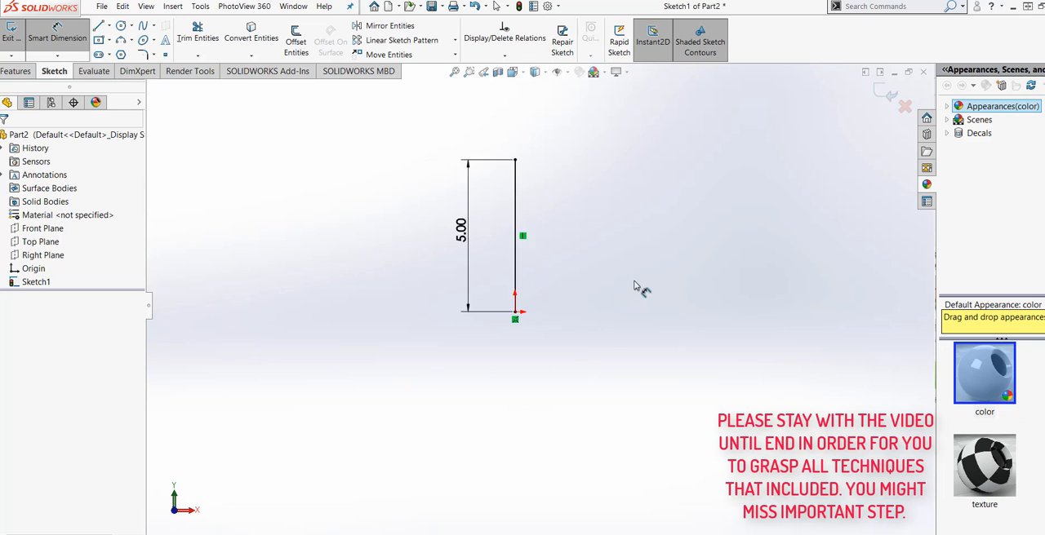
{"action": "scroll", "coordinate": [585, 222], "scroll_direction": "down", "scroll_amount": 2}
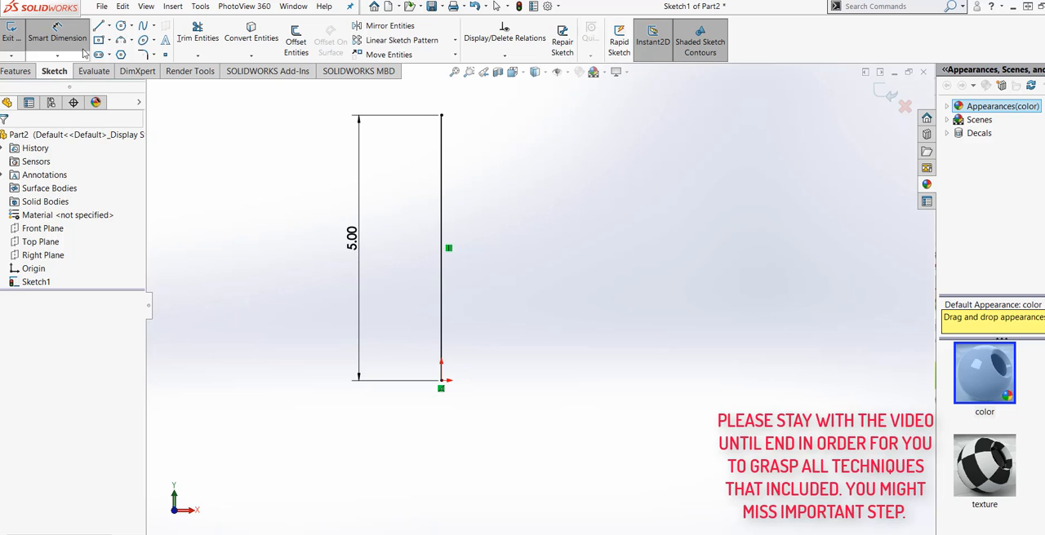
{"action": "left_click", "coordinate": [98, 26]}
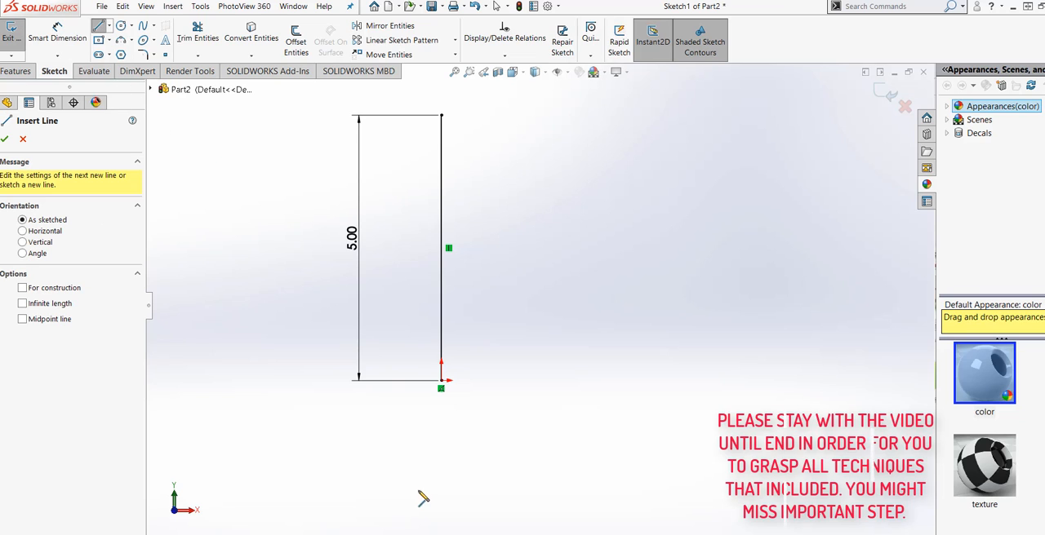
{"action": "left_click", "coordinate": [441, 381]}
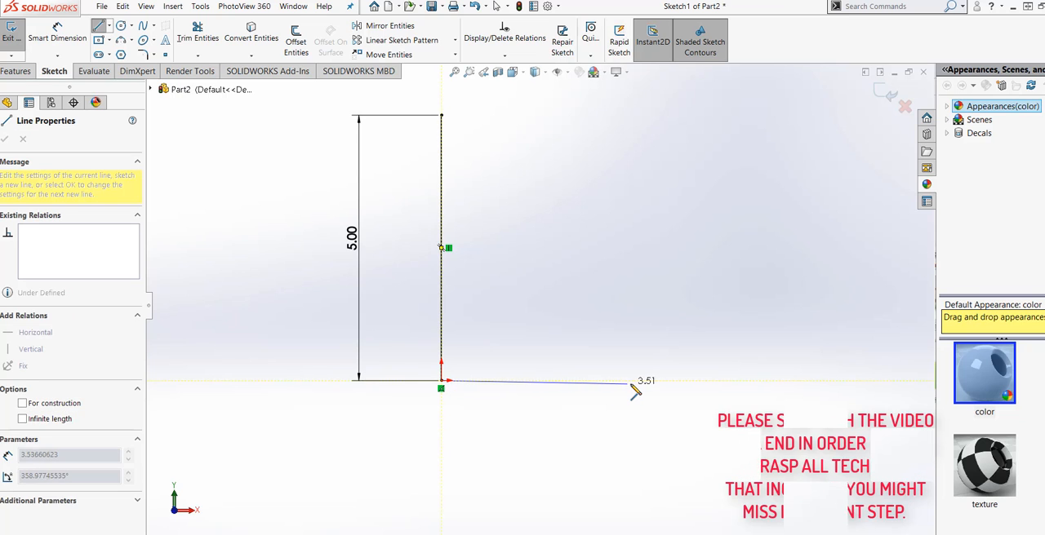
{"action": "left_click", "coordinate": [623, 382]}
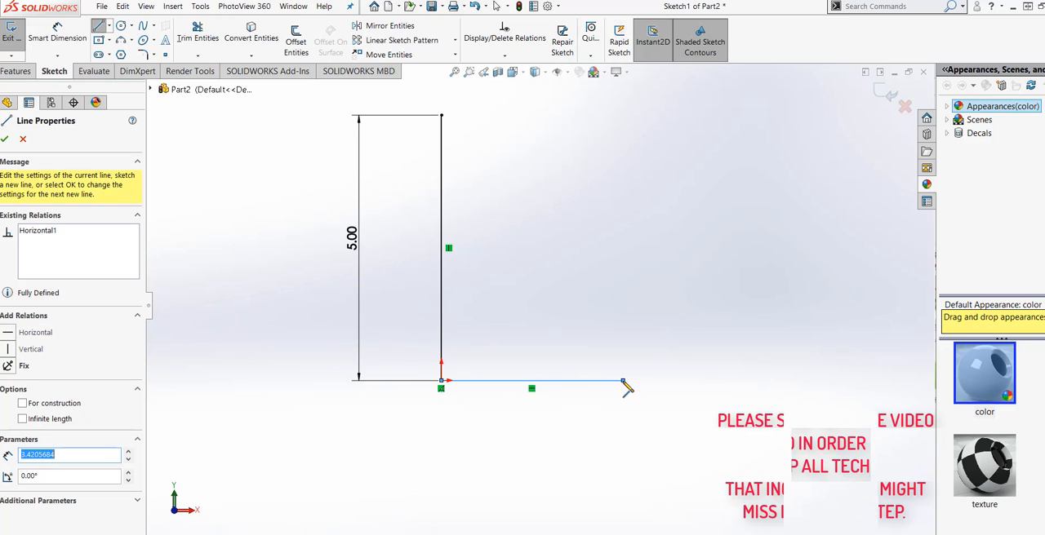
{"action": "left_click", "coordinate": [622, 316]}
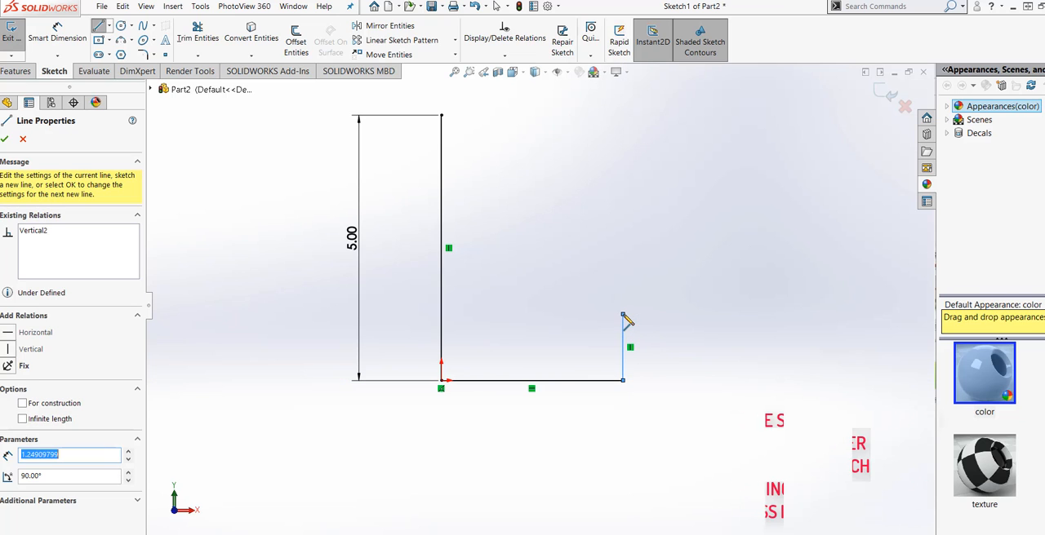
{"action": "left_click", "coordinate": [476, 232]}
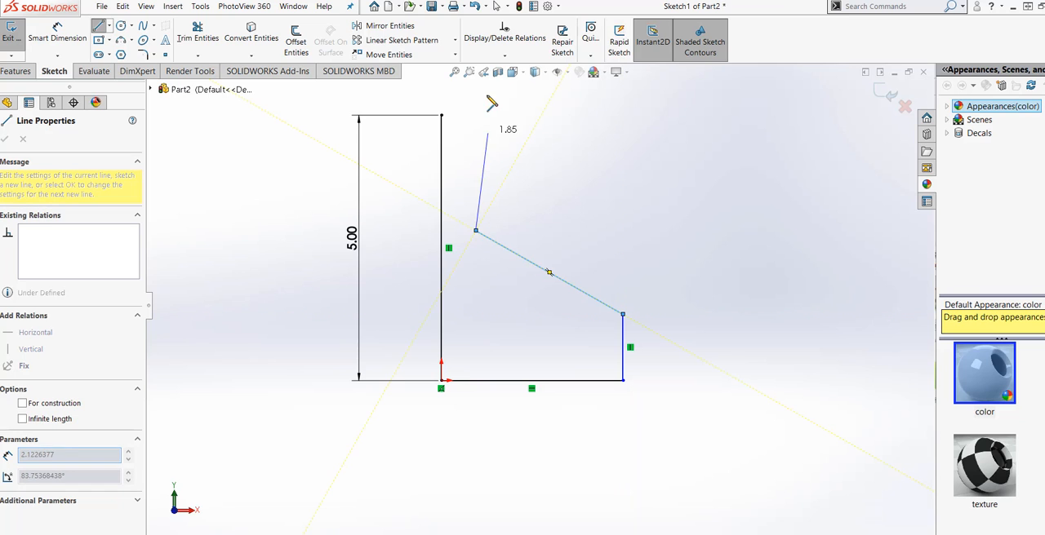
{"action": "left_click", "coordinate": [476, 117]}
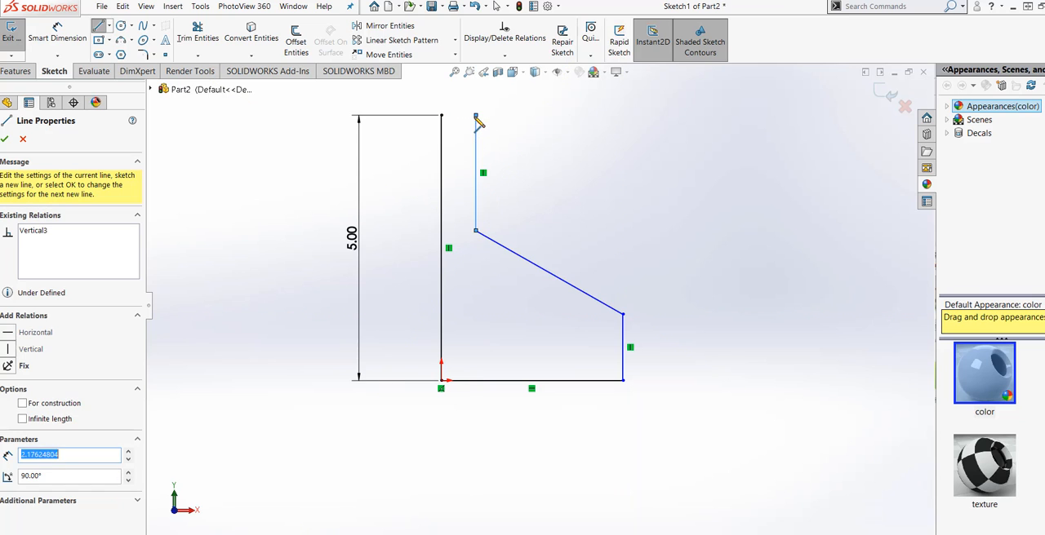
{"action": "right_click", "coordinate": [477, 118]}
{"action": "left_click", "coordinate": [498, 138]}
{"action": "key", "text": "Escape"}
Step: Dimension the horizontal base line of the profile and set its length to 2.5 in
{"action": "scroll", "coordinate": [533, 209], "scroll_direction": "up", "scroll_amount": 2}
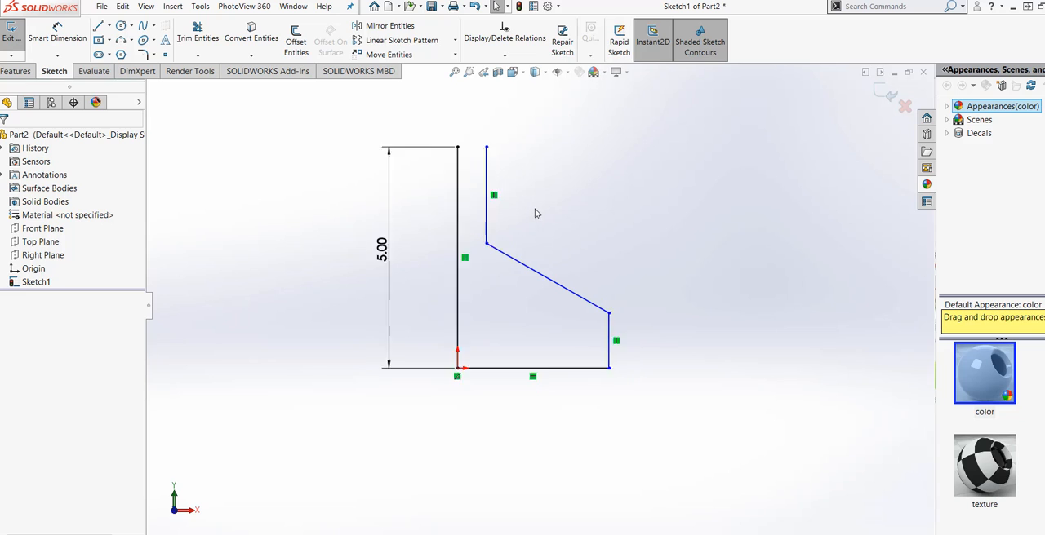
{"action": "scroll", "coordinate": [533, 209], "scroll_direction": "down", "scroll_amount": 2}
{"action": "left_click", "coordinate": [45, 43]}
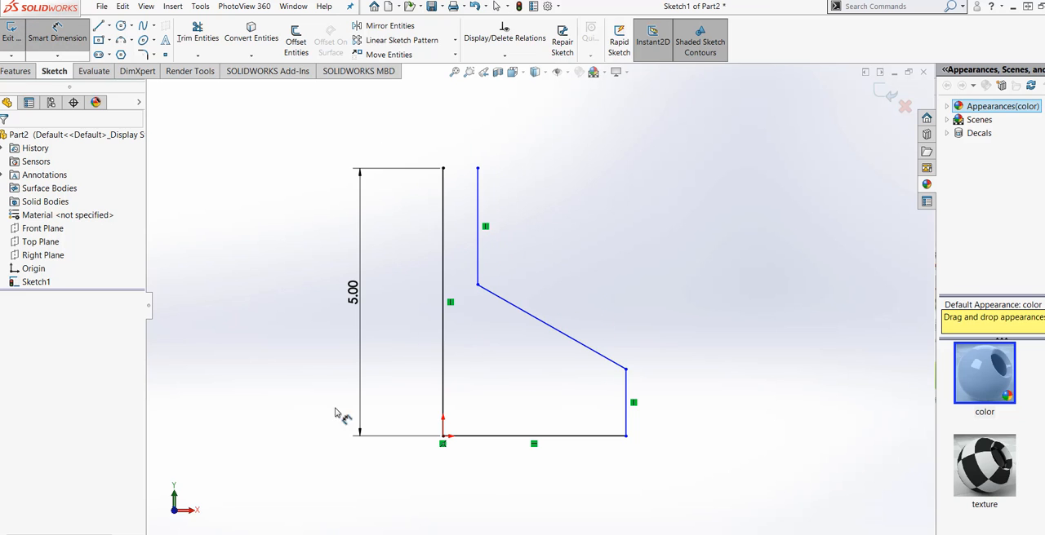
{"action": "left_click", "coordinate": [510, 438]}
{"action": "left_click", "coordinate": [511, 474]}
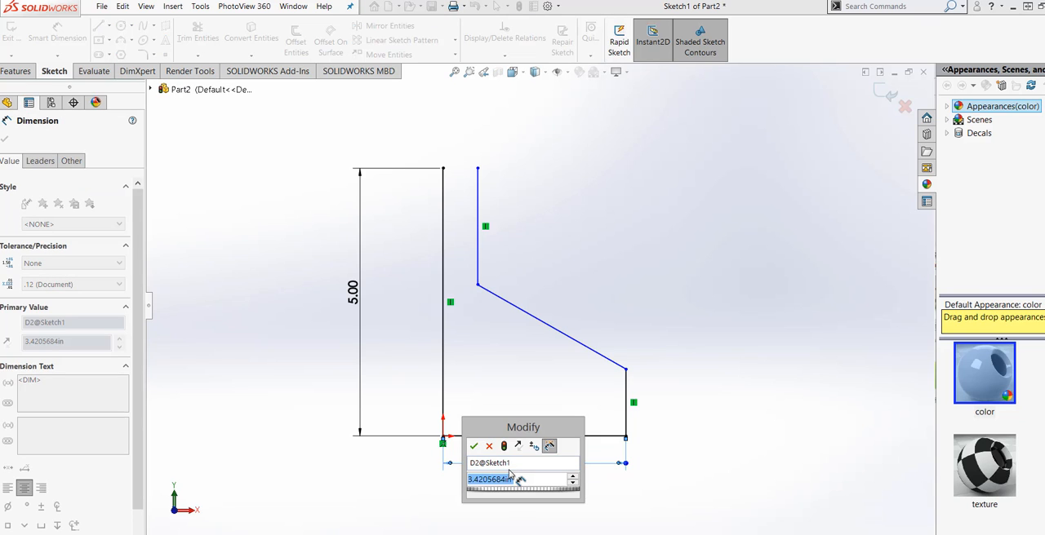
{"action": "type", "text": "2.5"}
{"action": "mouse_move", "coordinate": [523, 500]}
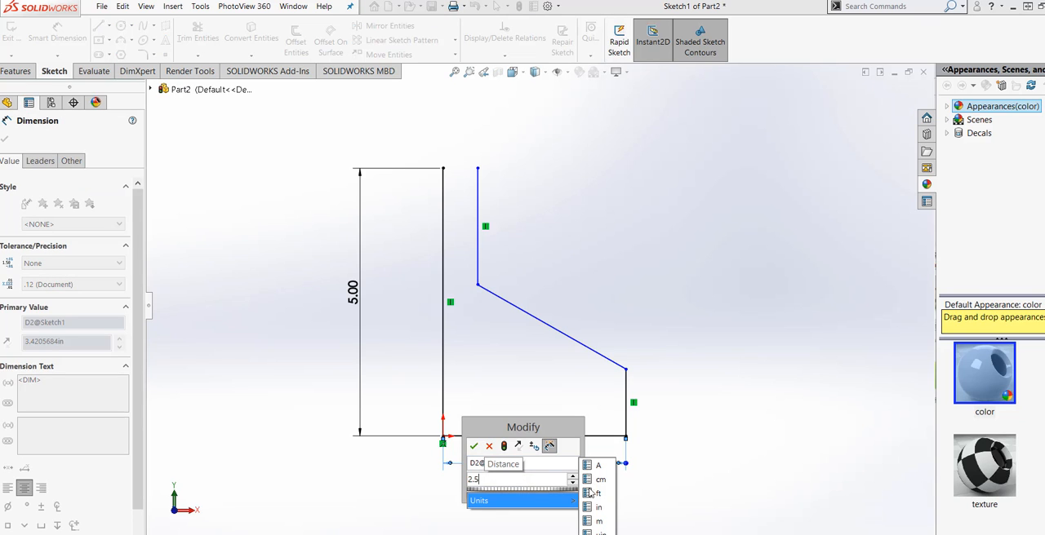
{"action": "left_click", "coordinate": [594, 494]}
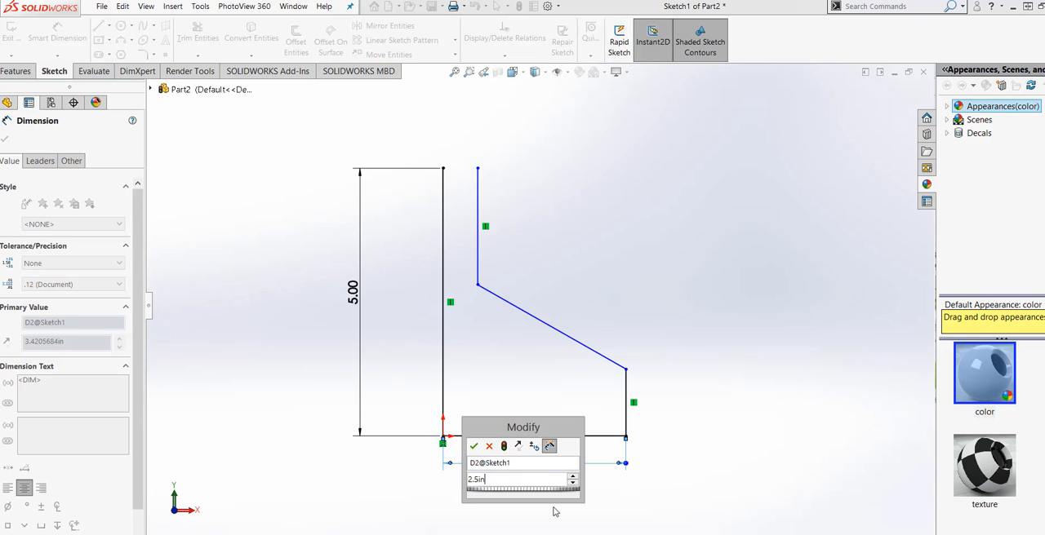
{"action": "left_click", "coordinate": [505, 447]}
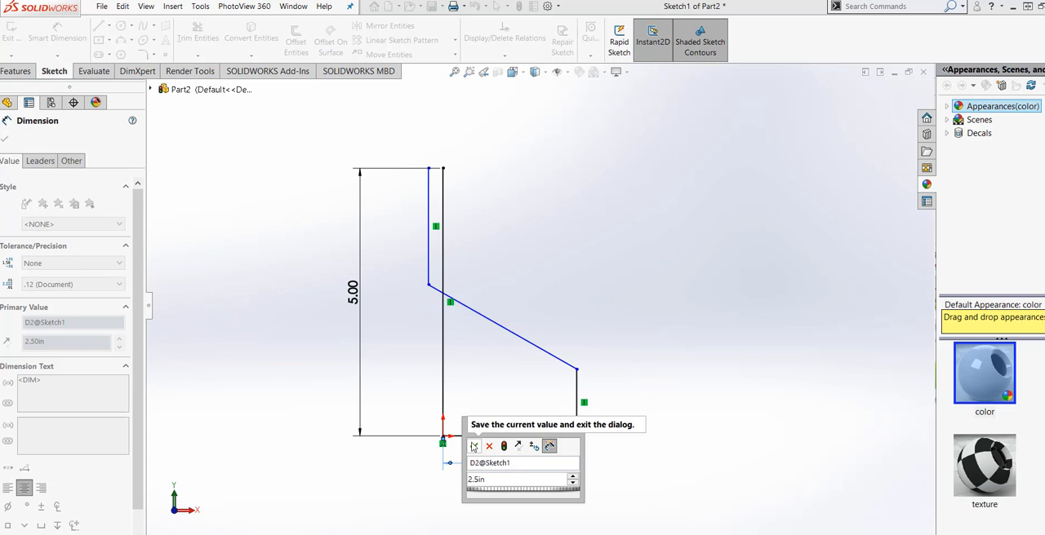
{"action": "left_click", "coordinate": [473, 446]}
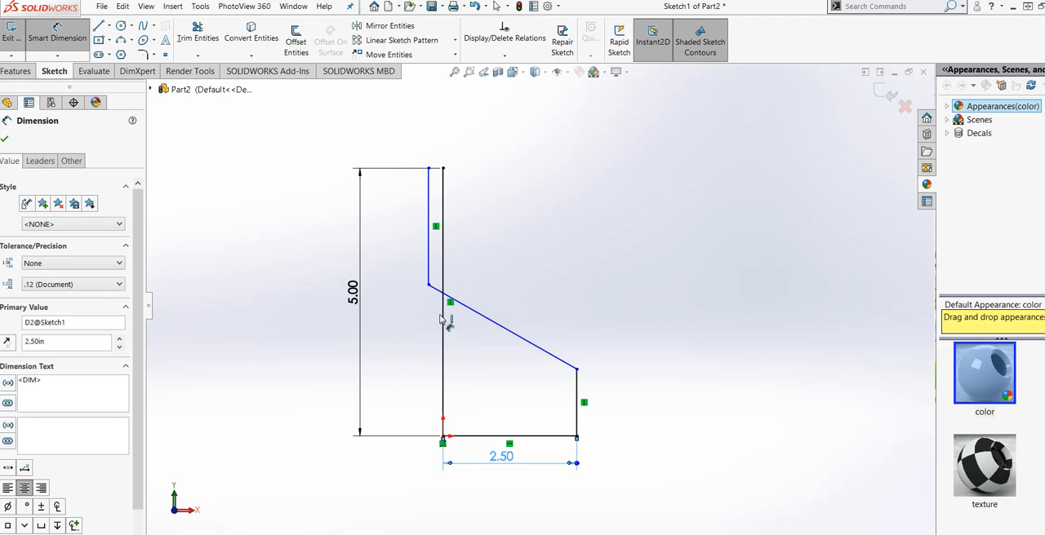
{"action": "left_click", "coordinate": [6, 140]}
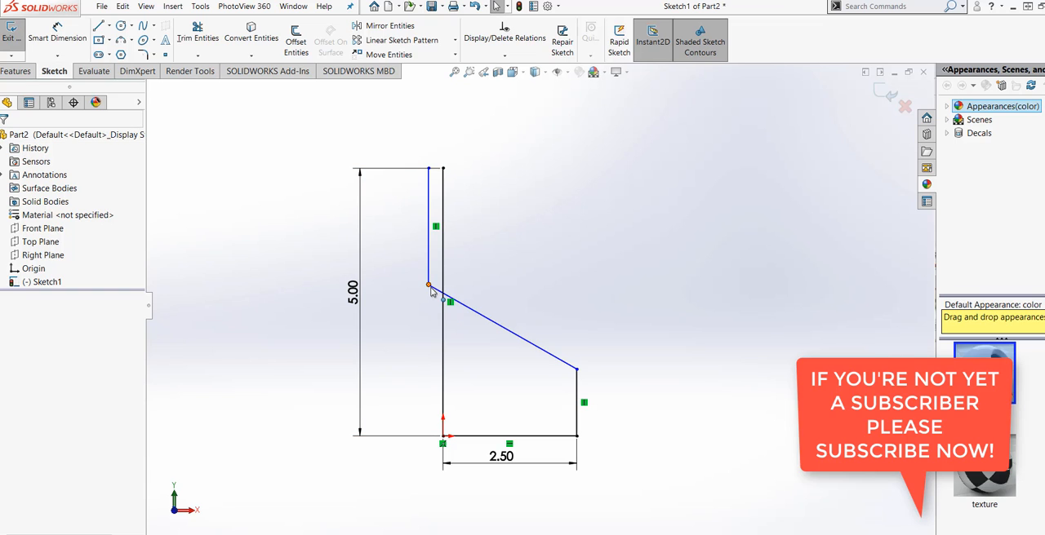
Step: Move the slope's upper endpoint to about 0.48 in right of the long vertical line, and dimension the short right vertical line to 1.5 in
{"action": "left_click_drag", "start_coordinate": [430, 287], "coordinate": [468, 282]}
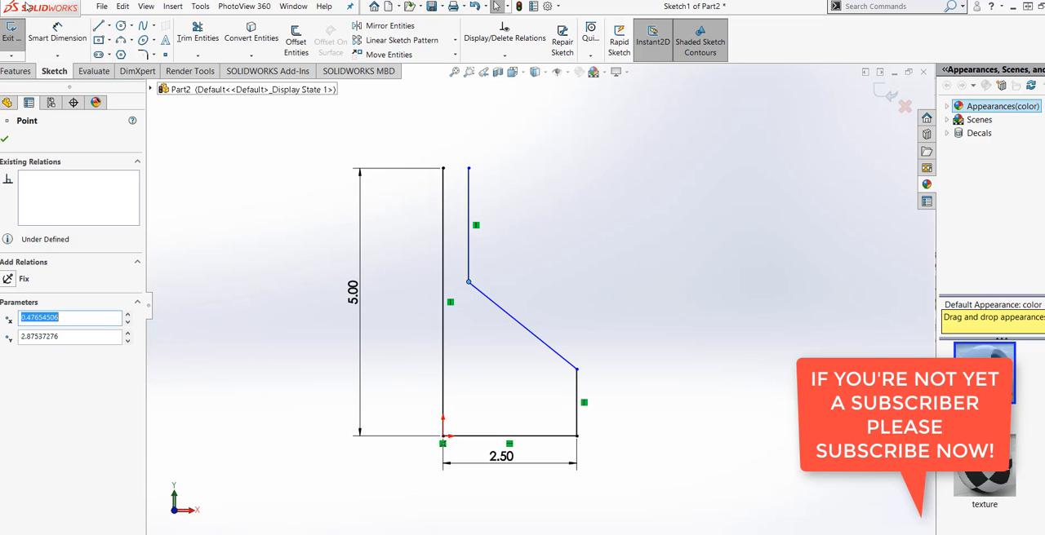
{"action": "left_click", "coordinate": [58, 32]}
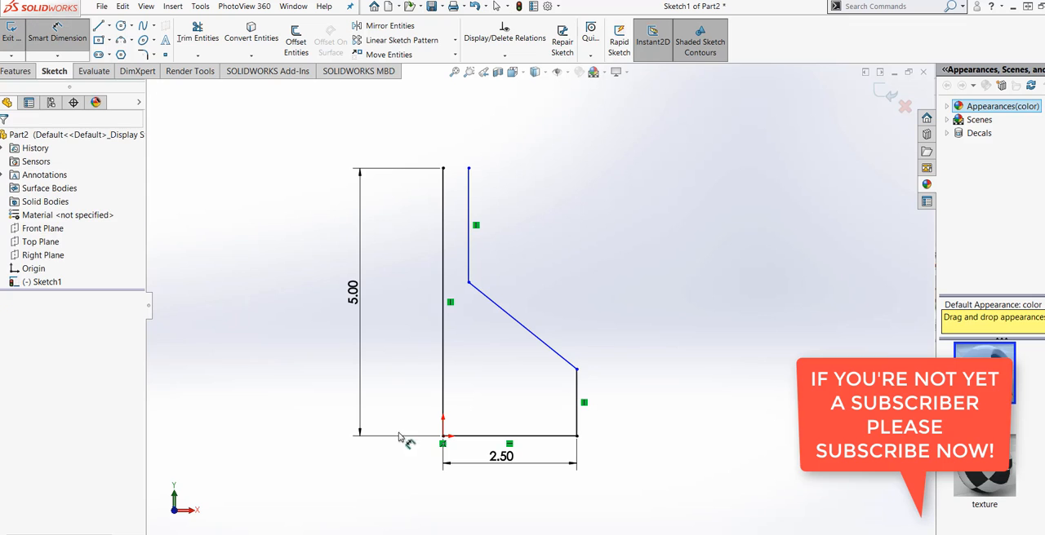
{"action": "left_click", "coordinate": [577, 420]}
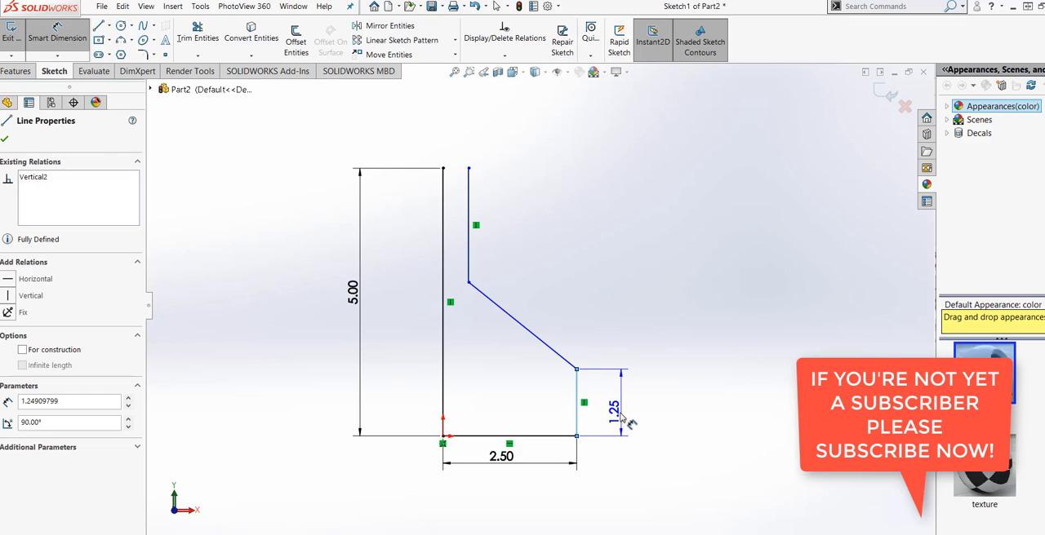
{"action": "left_click", "coordinate": [631, 424]}
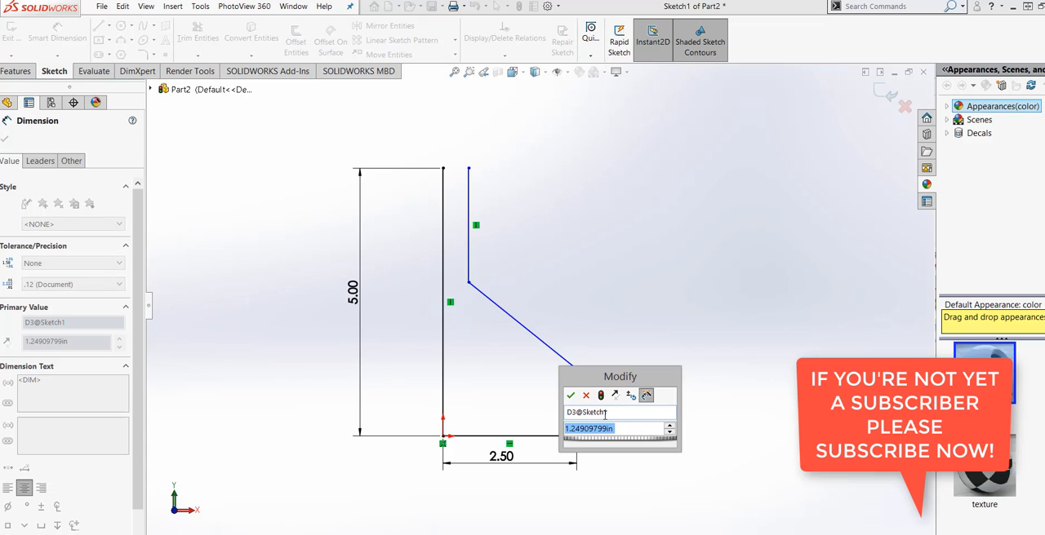
{"action": "type", "text": "1.5"}
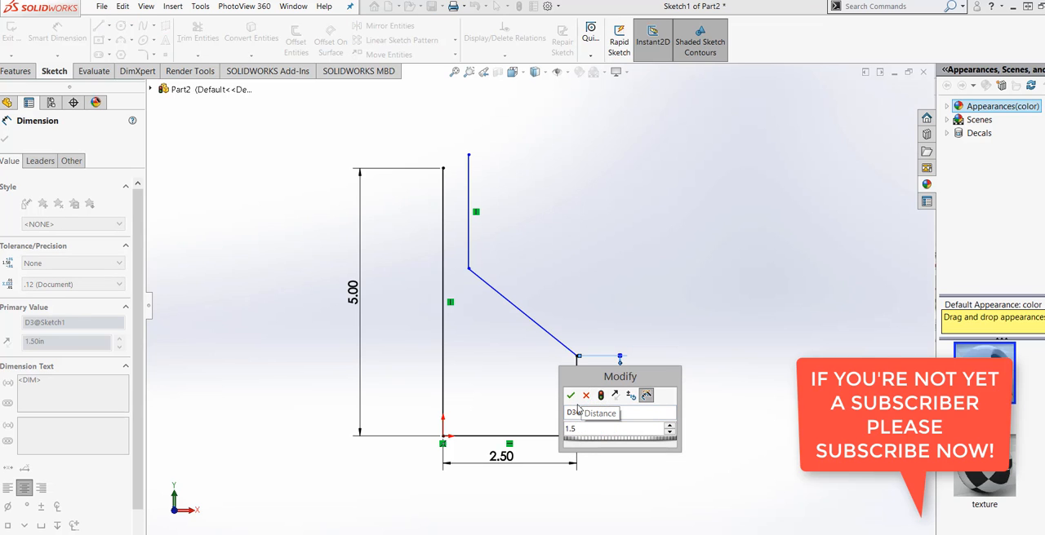
{"action": "left_click", "coordinate": [571, 395]}
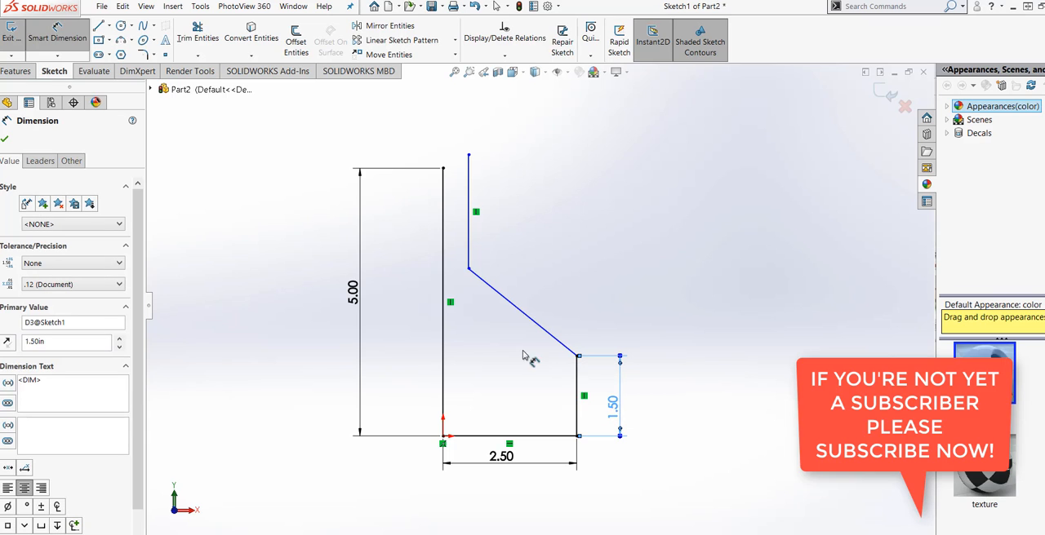
Step: Dimension the vertical distance between the sloped line's two endpoints and set it to 1.5 in
{"action": "left_click", "coordinate": [468, 269]}
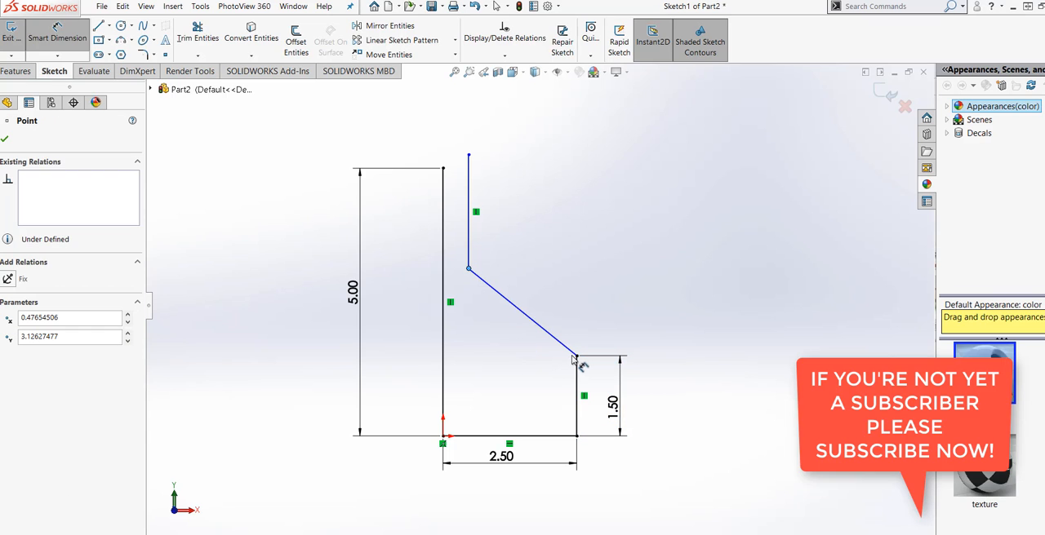
{"action": "left_click", "coordinate": [576, 356]}
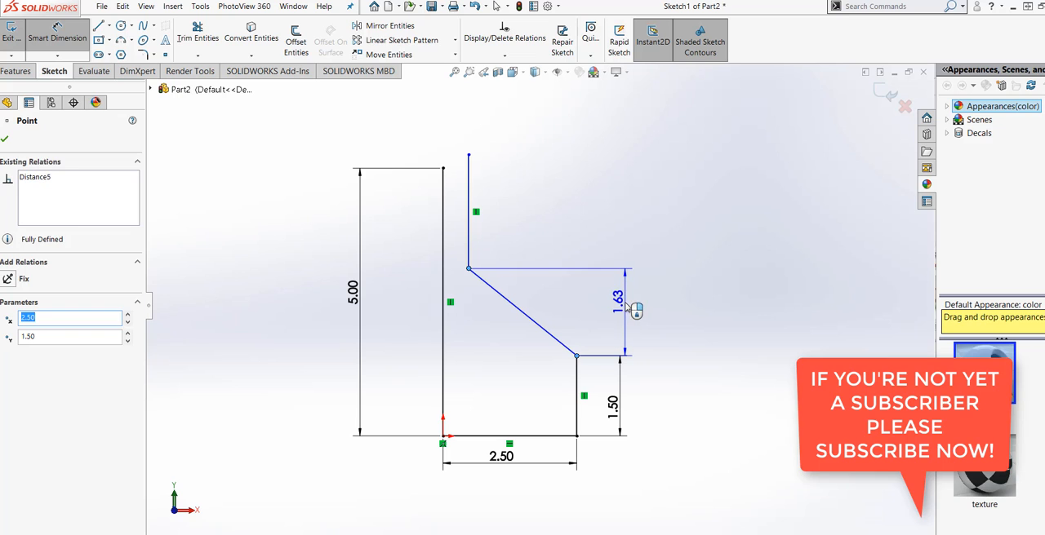
{"action": "left_click", "coordinate": [631, 296]}
{"action": "type", "text": "1.5"}
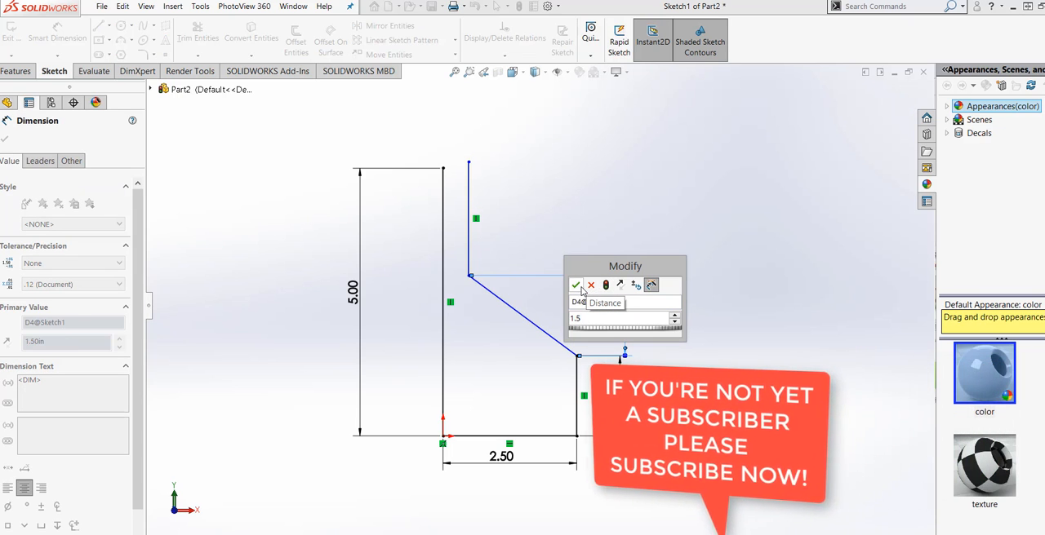
{"action": "left_click", "coordinate": [578, 287]}
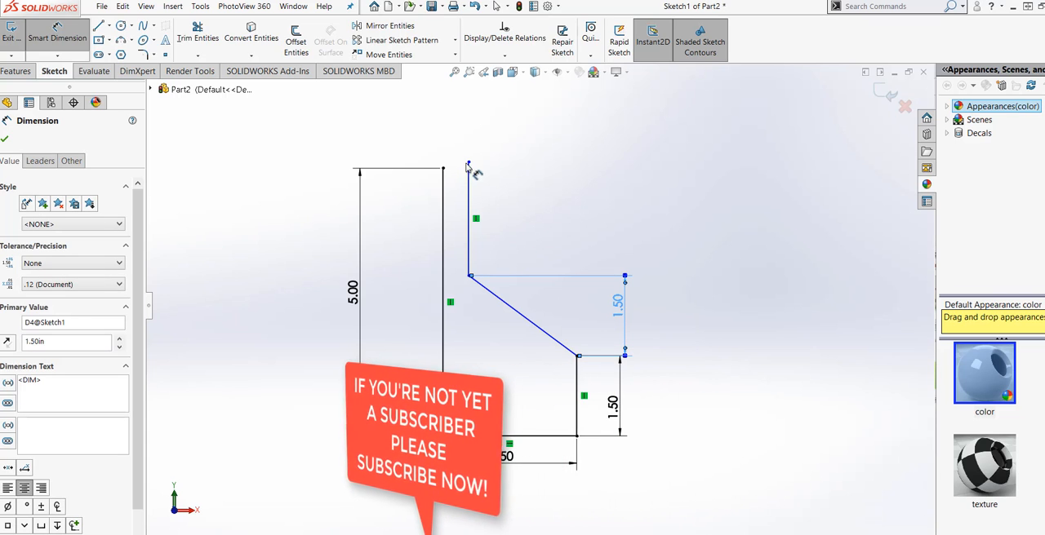
{"action": "key", "text": "Escape"}
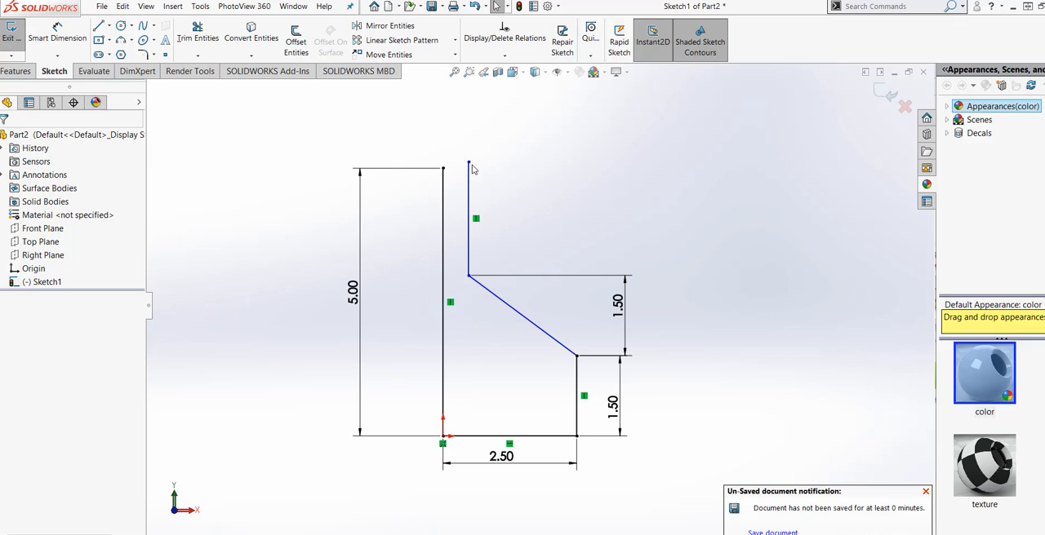
Step: Add a Horizontal relation between the top endpoints of the two upper vertical lines
{"action": "left_click", "coordinate": [469, 164]}
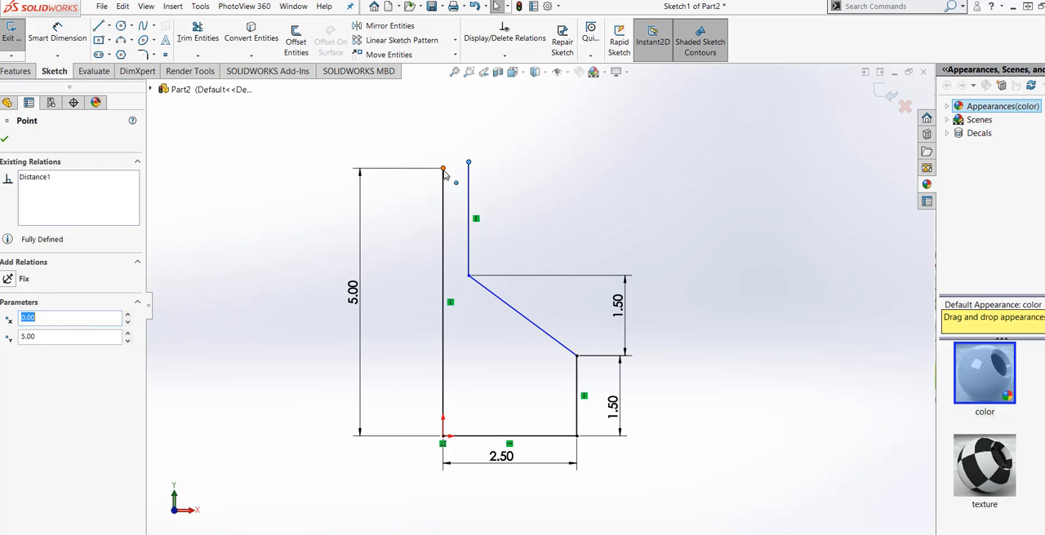
{"action": "left_click", "coordinate": [443, 169], "text": "ctrl"}
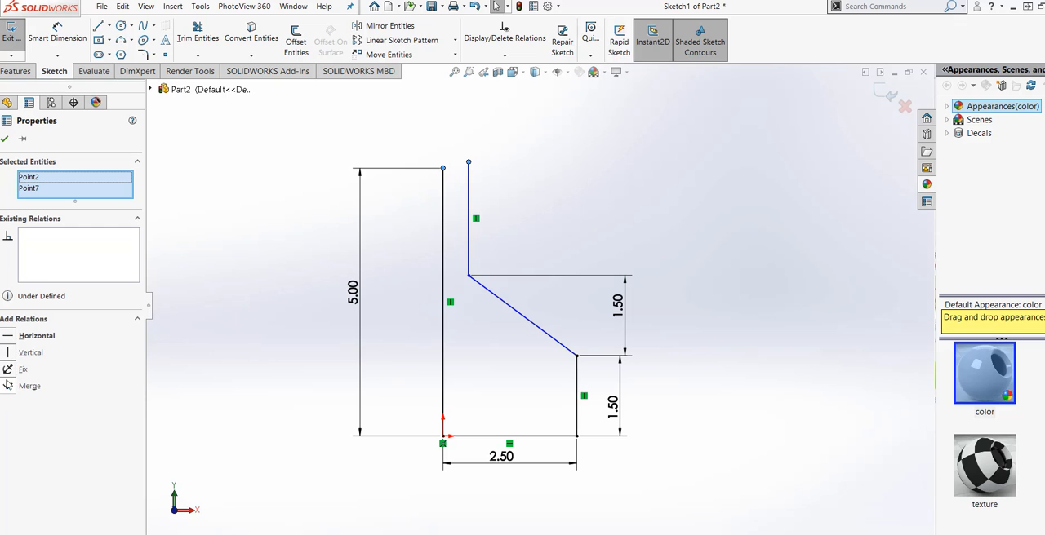
{"action": "left_click", "coordinate": [9, 336]}
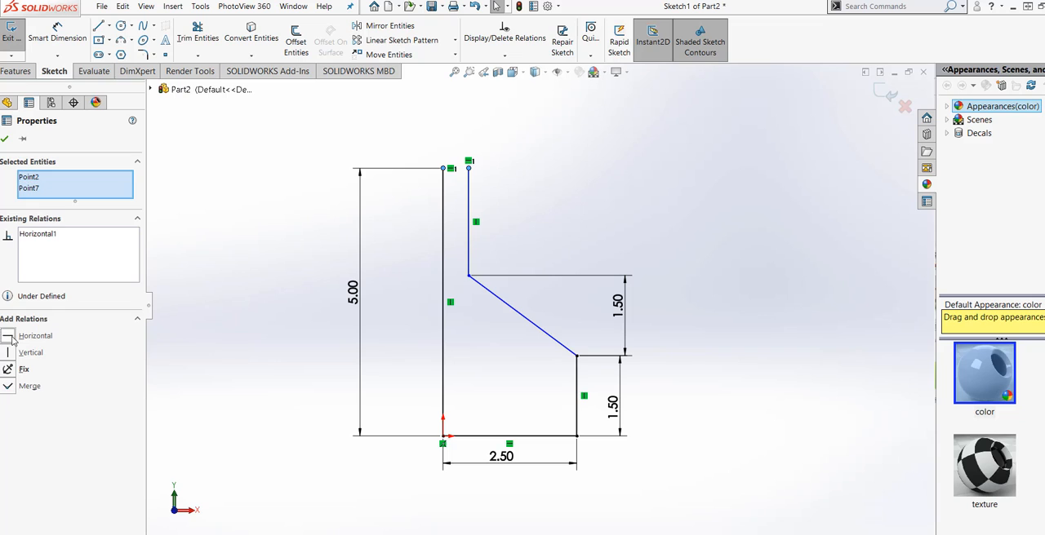
{"action": "left_click", "coordinate": [5, 140]}
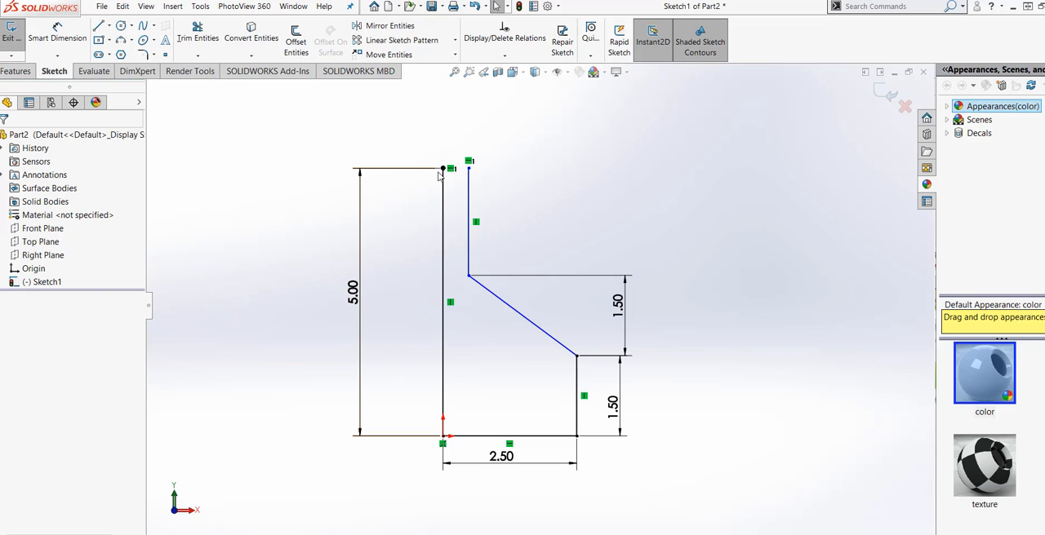
Step: Dimension the length of the upper short vertical line and add it as a driven dimension
{"action": "left_click", "coordinate": [57, 36]}
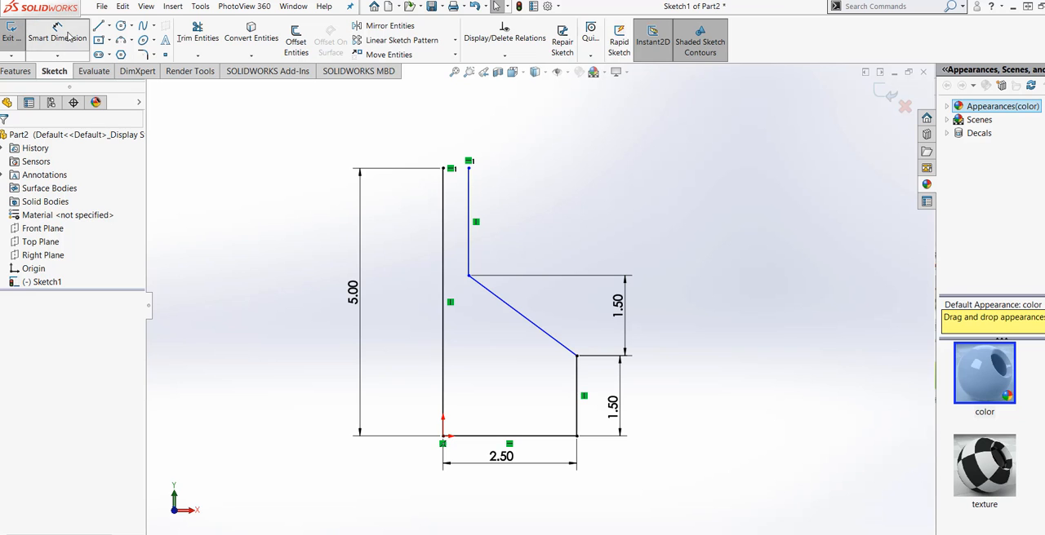
{"action": "left_click", "coordinate": [470, 253]}
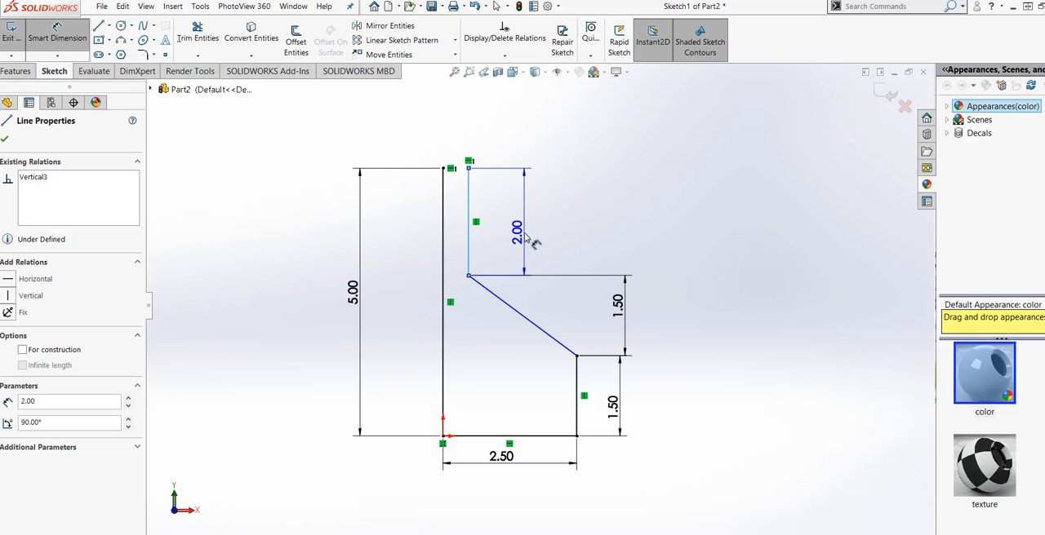
{"action": "left_click", "coordinate": [523, 233]}
{"action": "left_click", "coordinate": [195, 67]}
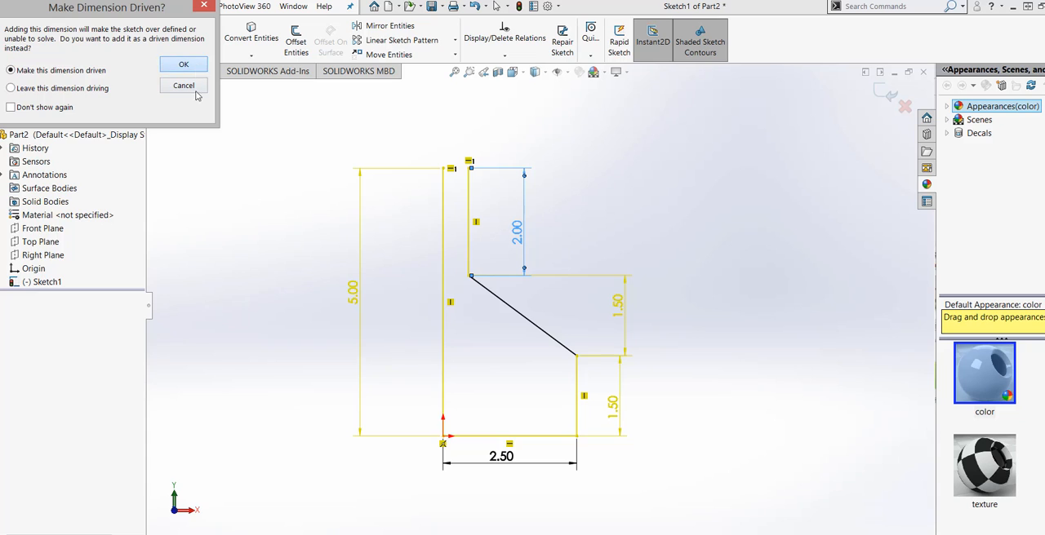
Step: Dimension the horizontal distance between the top endpoints of the two vertical lines and set it to 0.25 in
{"action": "scroll", "coordinate": [445, 303], "scroll_direction": "down", "scroll_amount": 3}
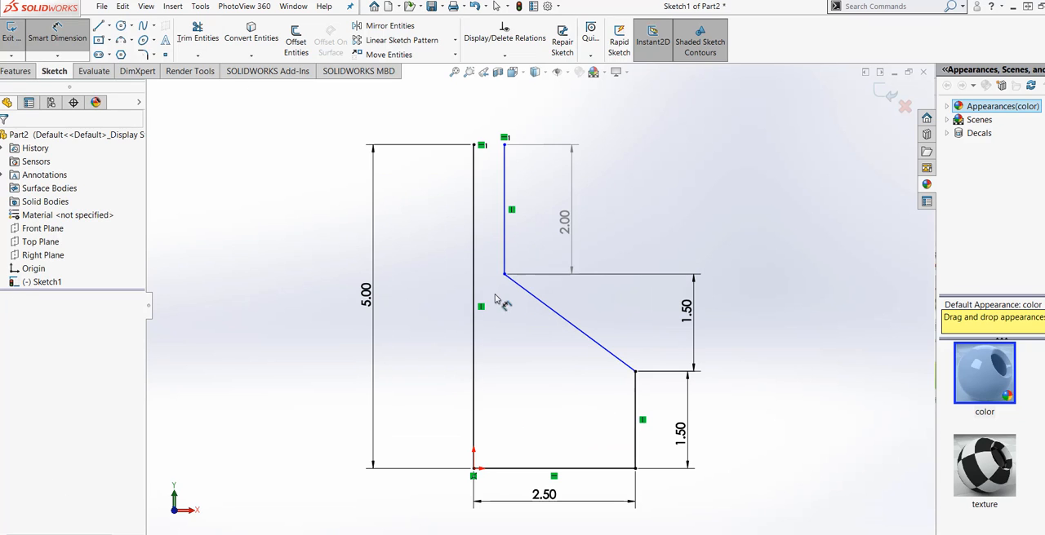
{"action": "left_click", "coordinate": [505, 147]}
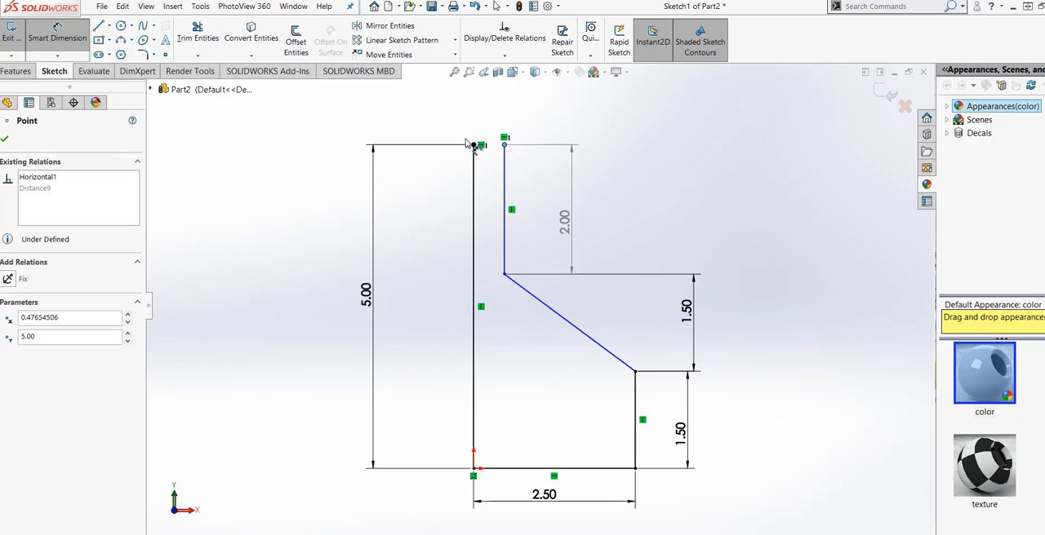
{"action": "left_click", "coordinate": [475, 146]}
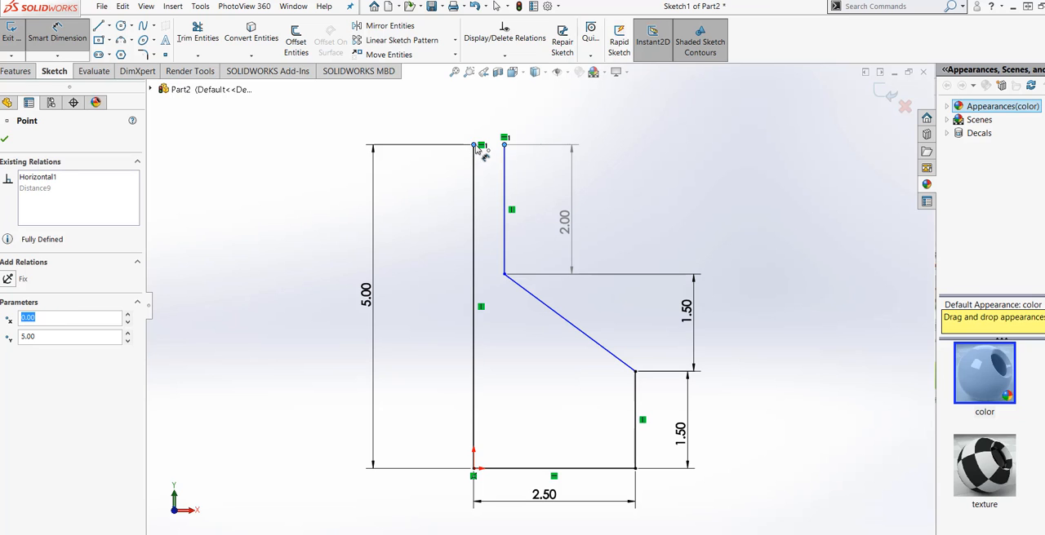
{"action": "left_click", "coordinate": [490, 116]}
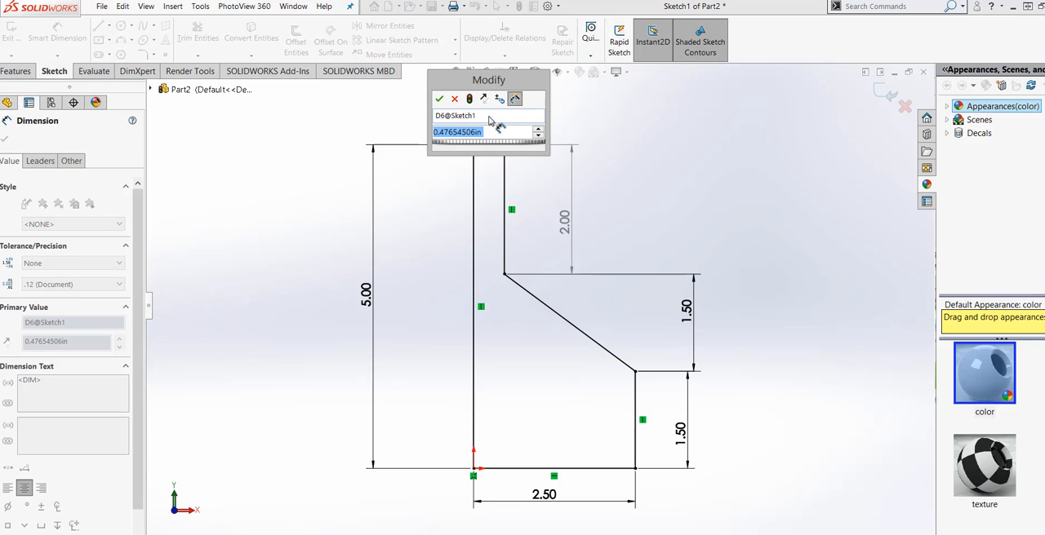
{"action": "type", "text": ".25"}
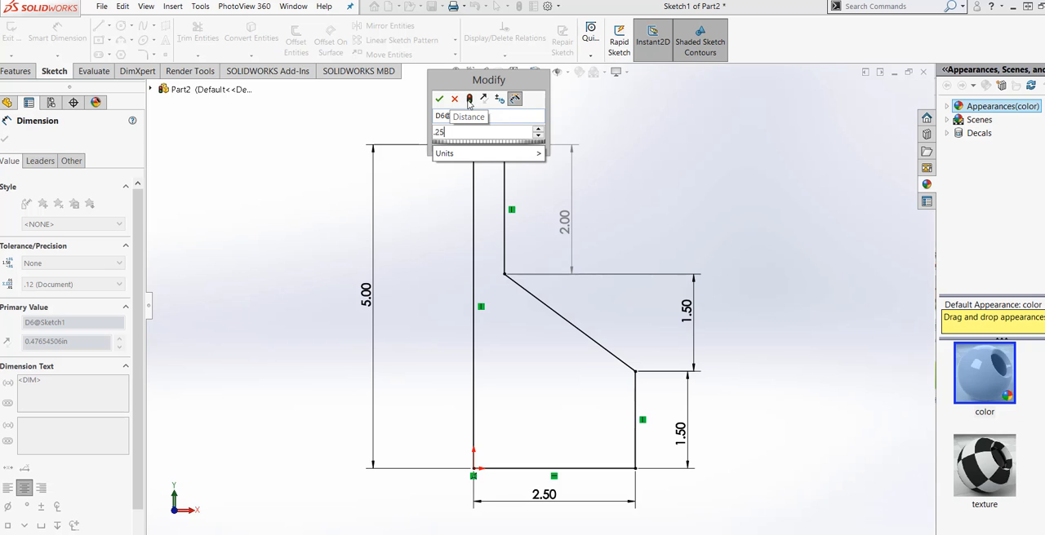
{"action": "left_click", "coordinate": [469, 99]}
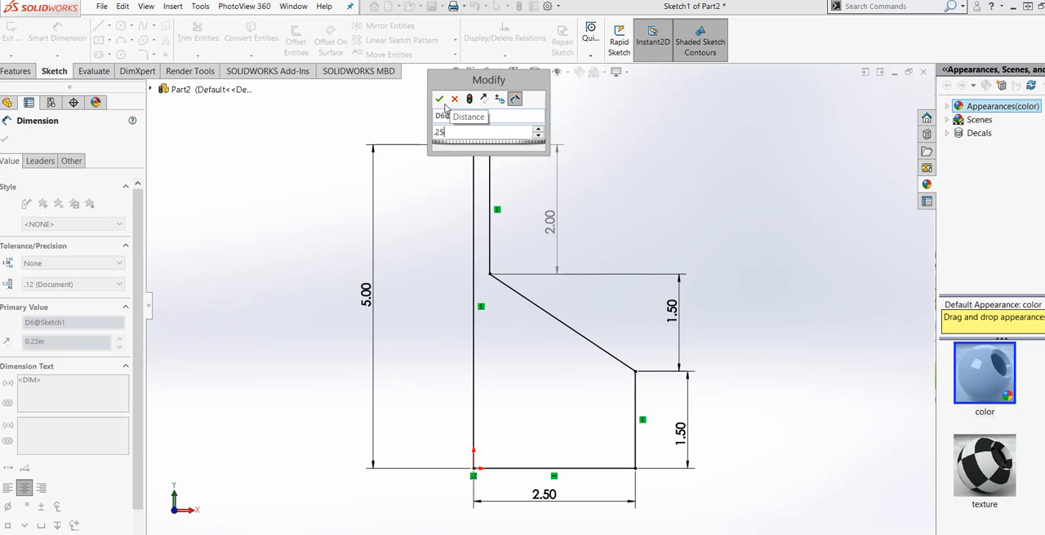
{"action": "left_click", "coordinate": [442, 102]}
{"action": "left_click", "coordinate": [421, 356]}
Step: Set the horizontal base line's length to 2 in
{"action": "scroll", "coordinate": [437, 360], "scroll_direction": "up", "scroll_amount": 2}
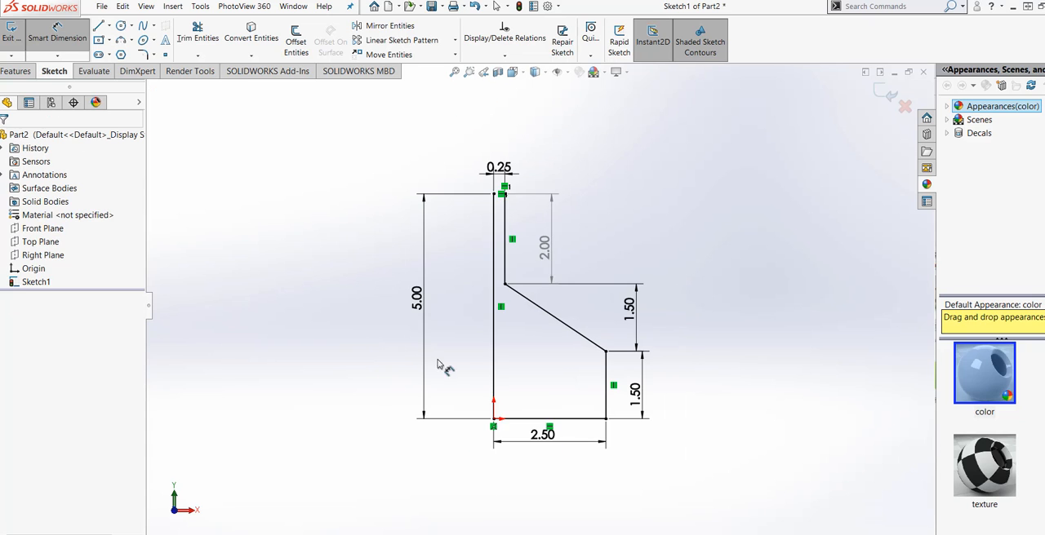
{"action": "scroll", "coordinate": [618, 417], "scroll_direction": "down", "scroll_amount": 1}
{"action": "scroll", "coordinate": [578, 364], "scroll_direction": "down", "scroll_amount": 1}
{"action": "scroll", "coordinate": [564, 373], "scroll_direction": "up", "scroll_amount": 1}
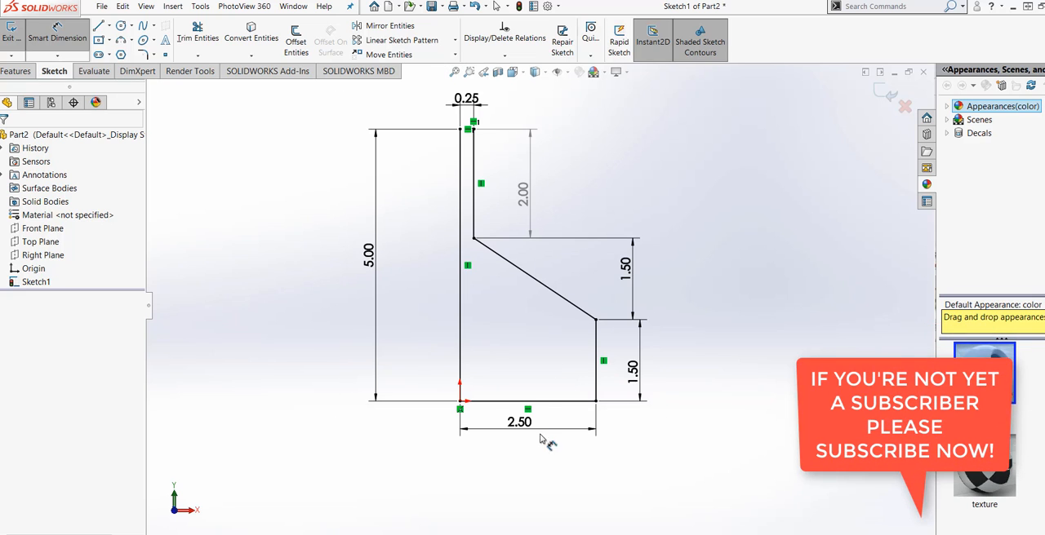
{"action": "left_click", "coordinate": [526, 430]}
{"action": "double_click", "coordinate": [521, 425]}
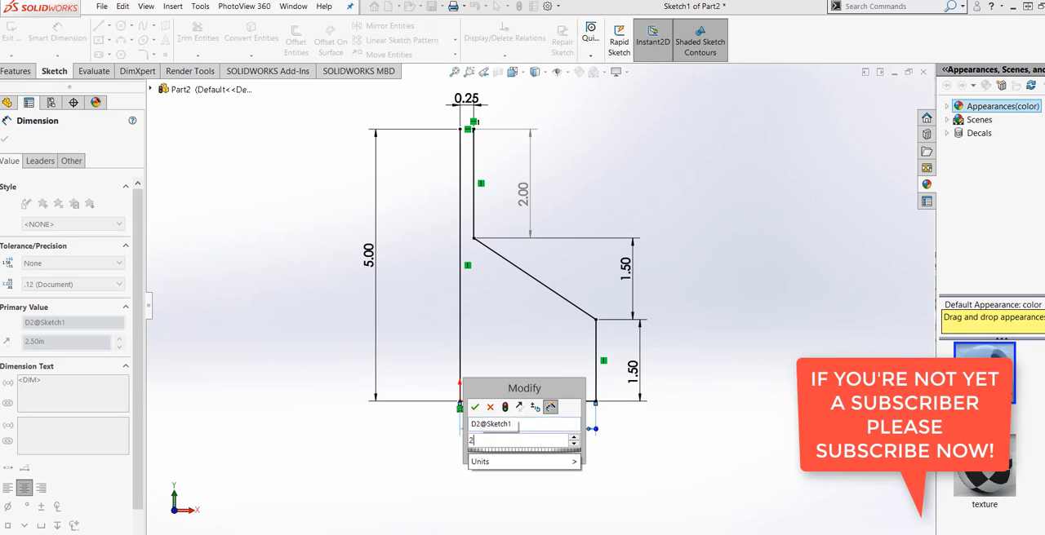
{"action": "type", "text": "2"}
{"action": "left_click", "coordinate": [506, 408]}
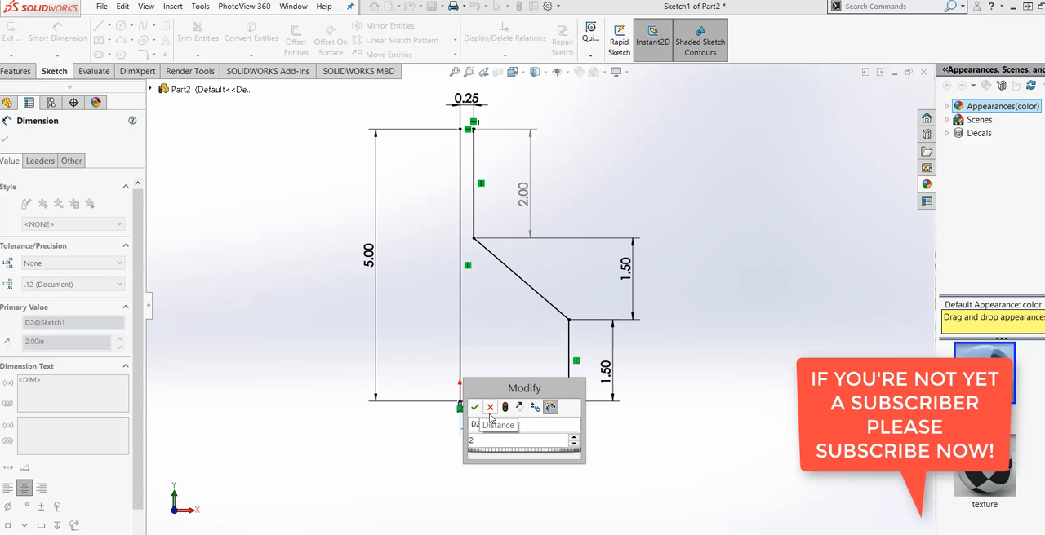
{"action": "left_click", "coordinate": [474, 408]}
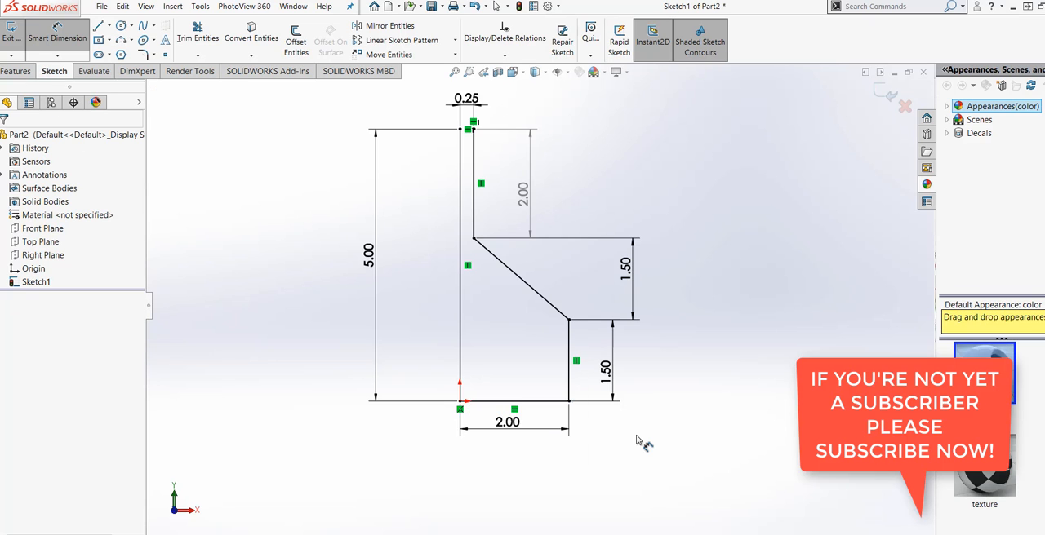
Step: Set up a 0.25 in sketch fillet at the corner between the long vertical line and the base line
{"action": "key", "text": "f"}
{"action": "scroll", "coordinate": [441, 294], "scroll_direction": "down", "scroll_amount": 2}
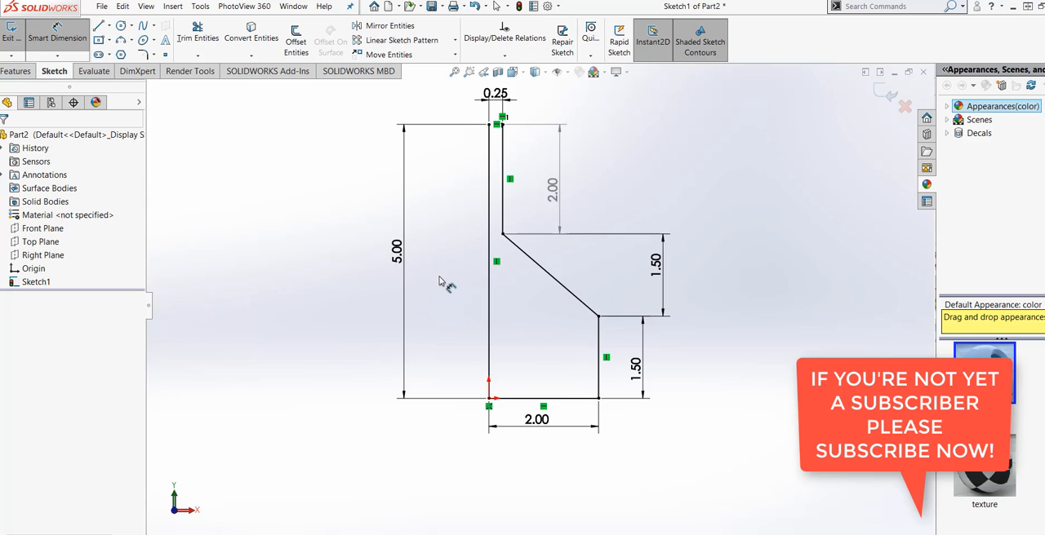
{"action": "left_click", "coordinate": [143, 56]}
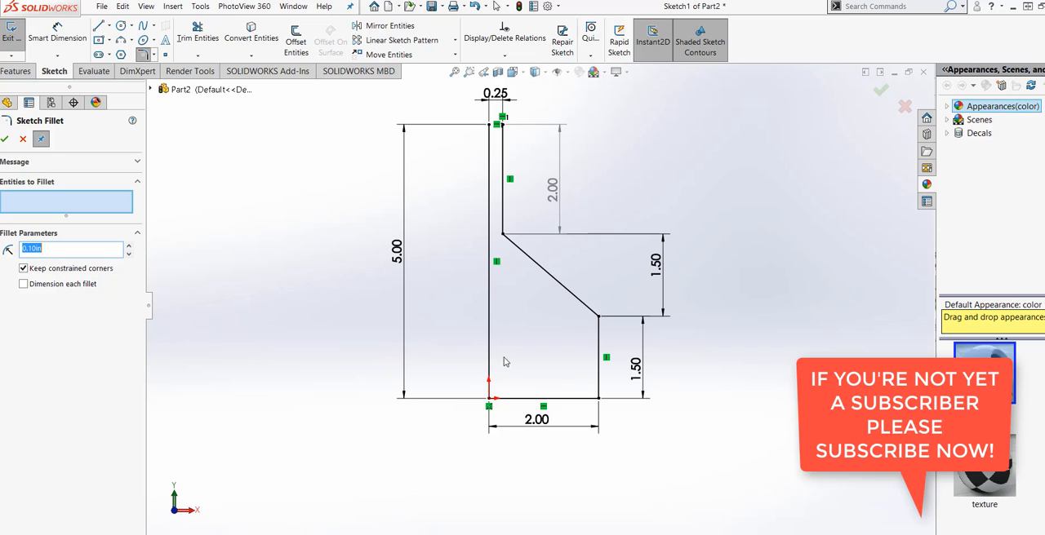
{"action": "left_click", "coordinate": [490, 377]}
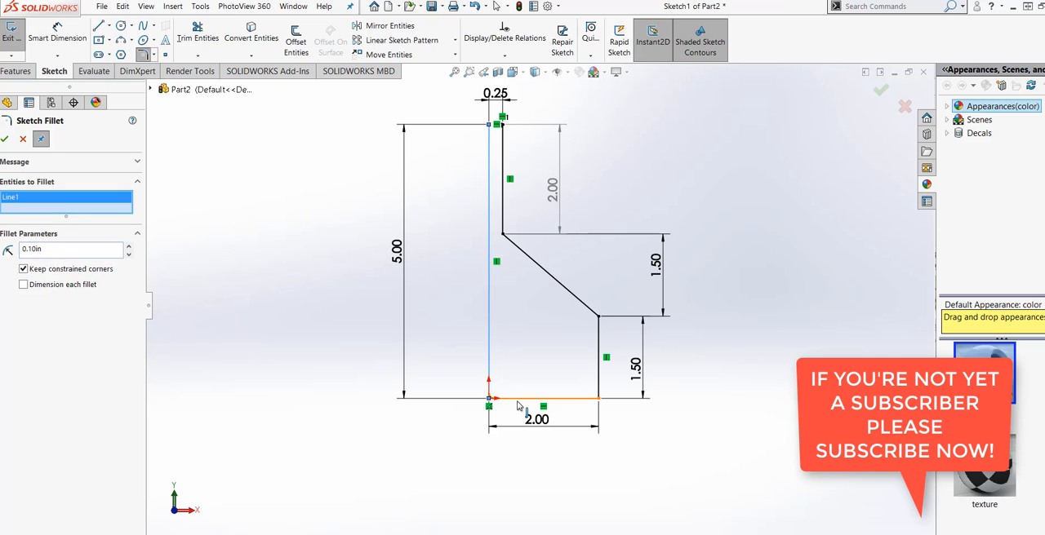
{"action": "left_click", "coordinate": [517, 400]}
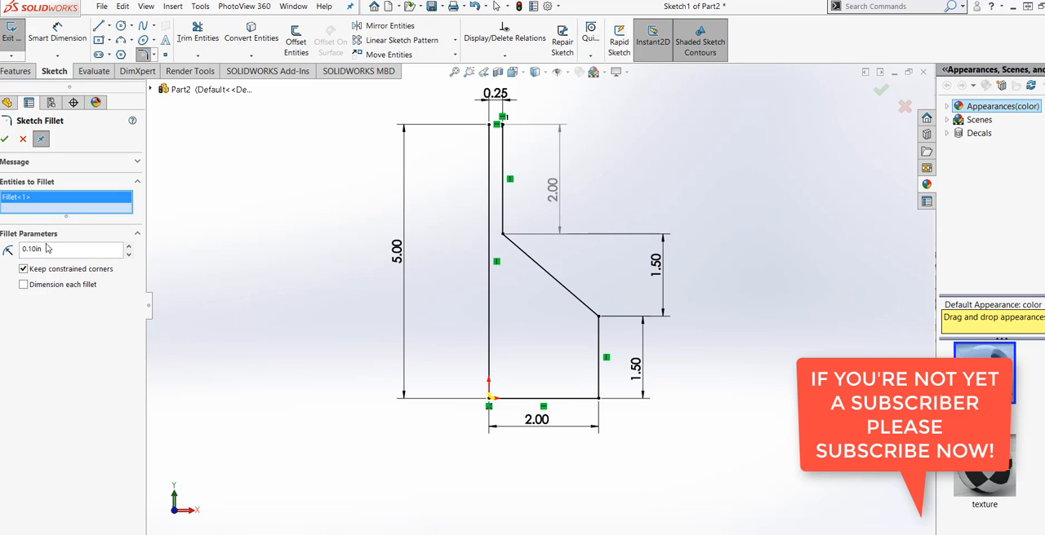
{"action": "type", "text": "0.25"}
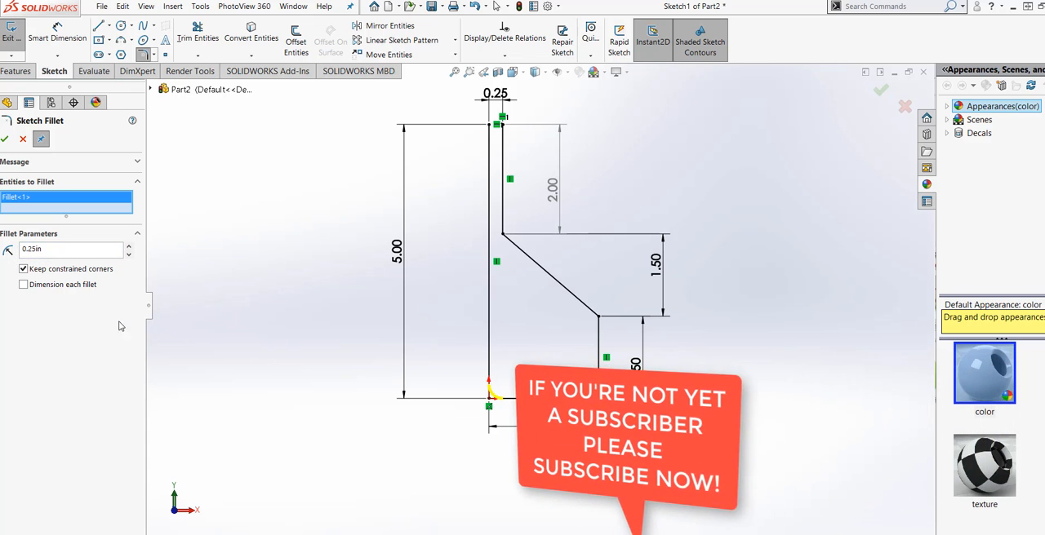
Step: Add the base line's other corner and the corner where the slope meets the lower short vertical line to the fillet selection
{"action": "left_click", "coordinate": [584, 400]}
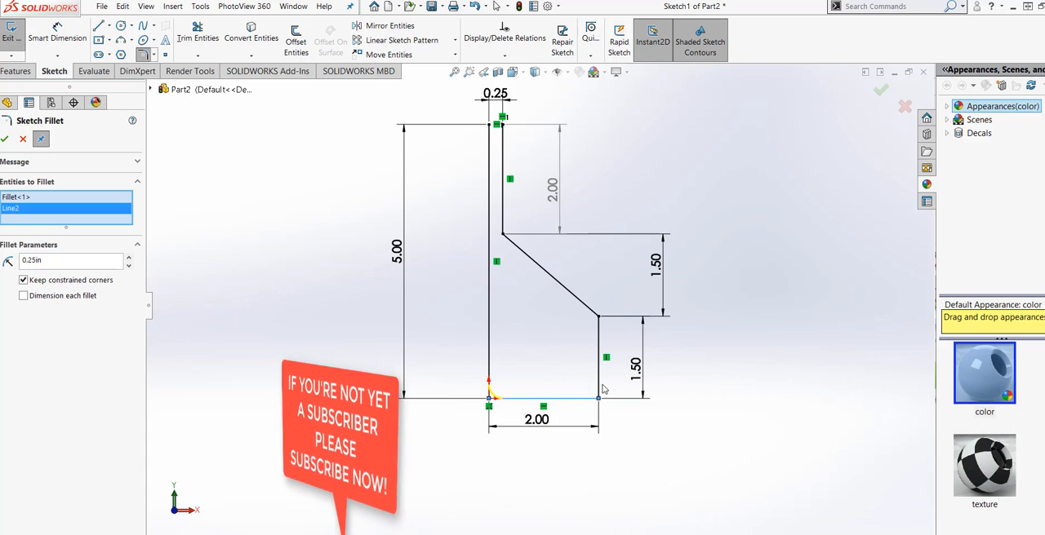
{"action": "left_click", "coordinate": [598, 383]}
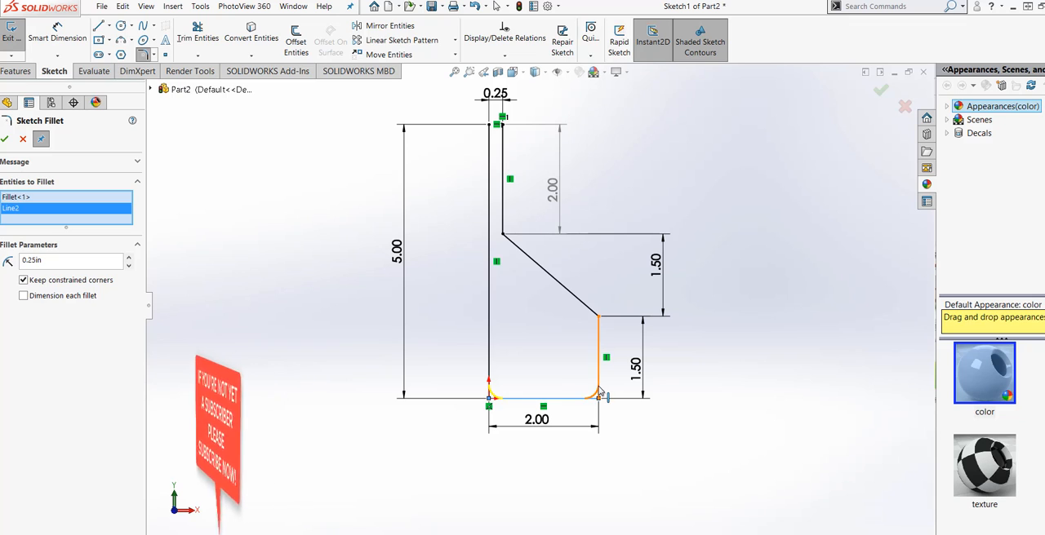
{"action": "left_click", "coordinate": [591, 315]}
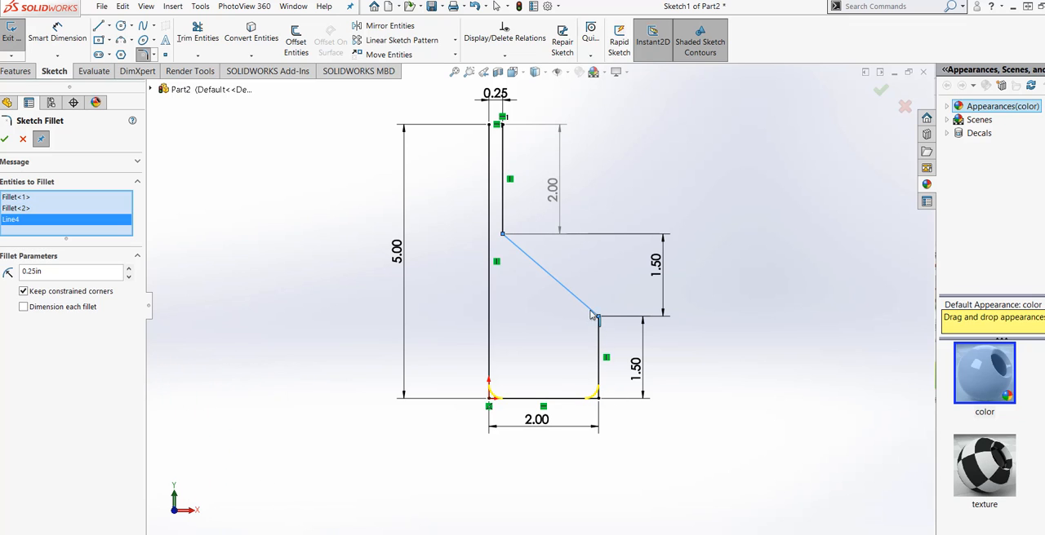
{"action": "left_click", "coordinate": [599, 338]}
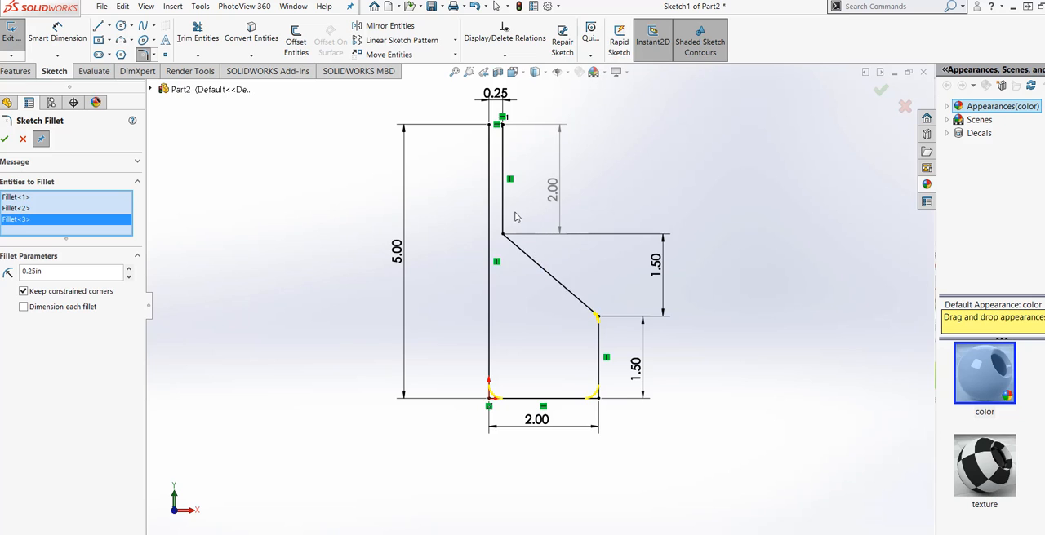
Step: Add the corner between the upper short vertical line and the slope, and apply the 0.25 in fillets to all selected corners
{"action": "scroll", "coordinate": [515, 218], "scroll_direction": "down", "scroll_amount": 3}
{"action": "left_click", "coordinate": [499, 243]}
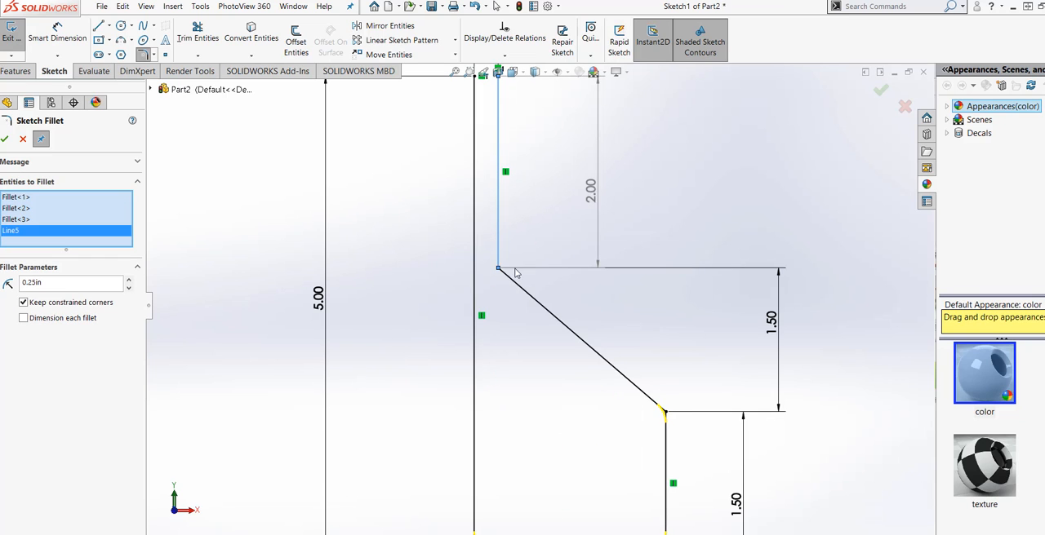
{"action": "left_click", "coordinate": [507, 277]}
{"action": "scroll", "coordinate": [520, 322], "scroll_direction": "up", "scroll_amount": 3}
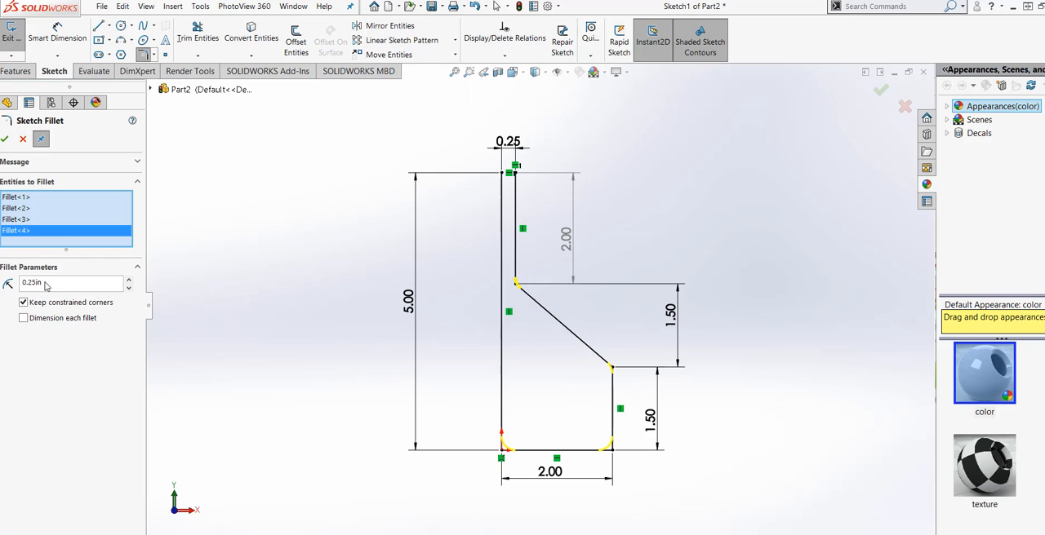
{"action": "left_click", "coordinate": [4, 139]}
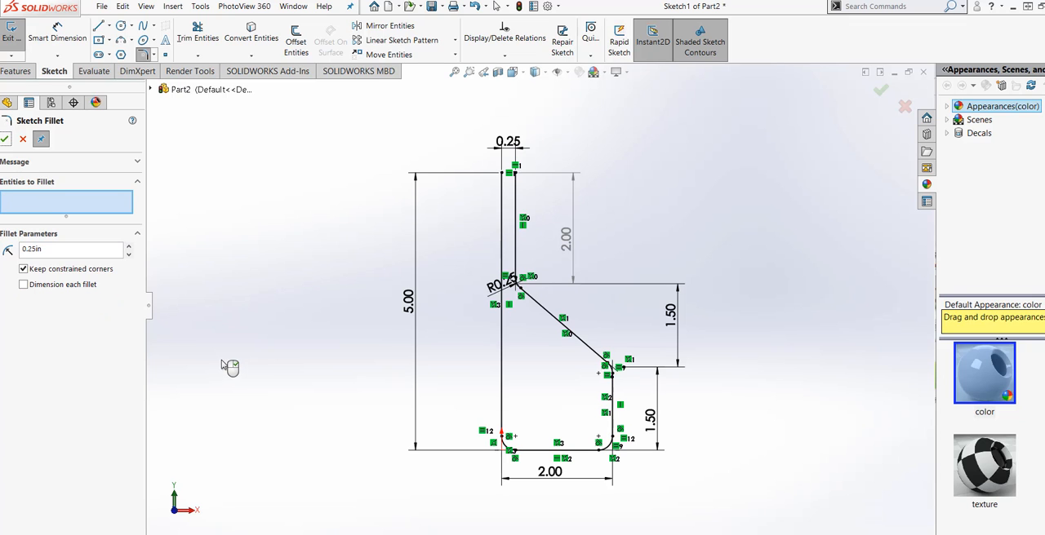
{"action": "scroll", "coordinate": [581, 428], "scroll_direction": "down", "scroll_amount": 3}
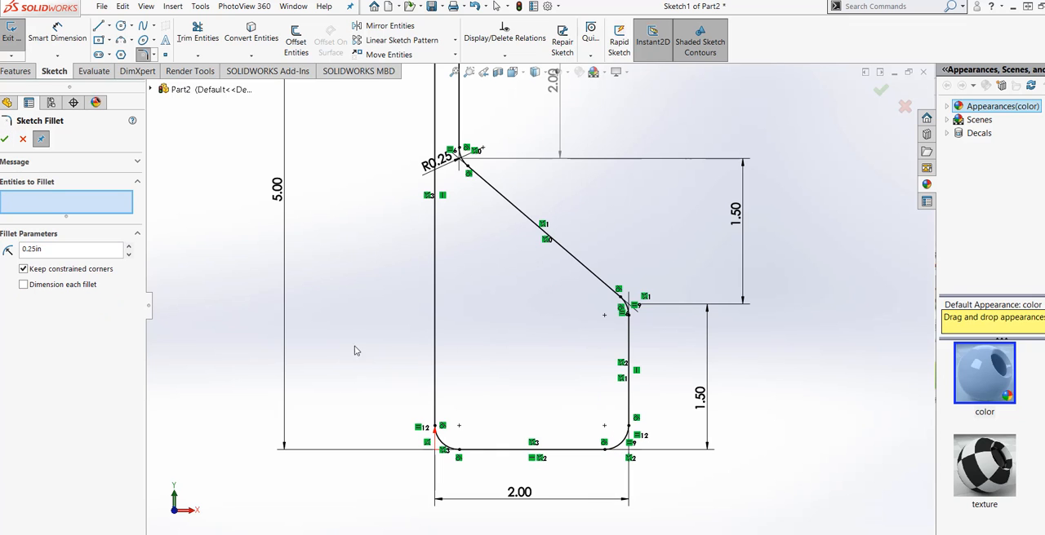
{"action": "left_click", "coordinate": [5, 139]}
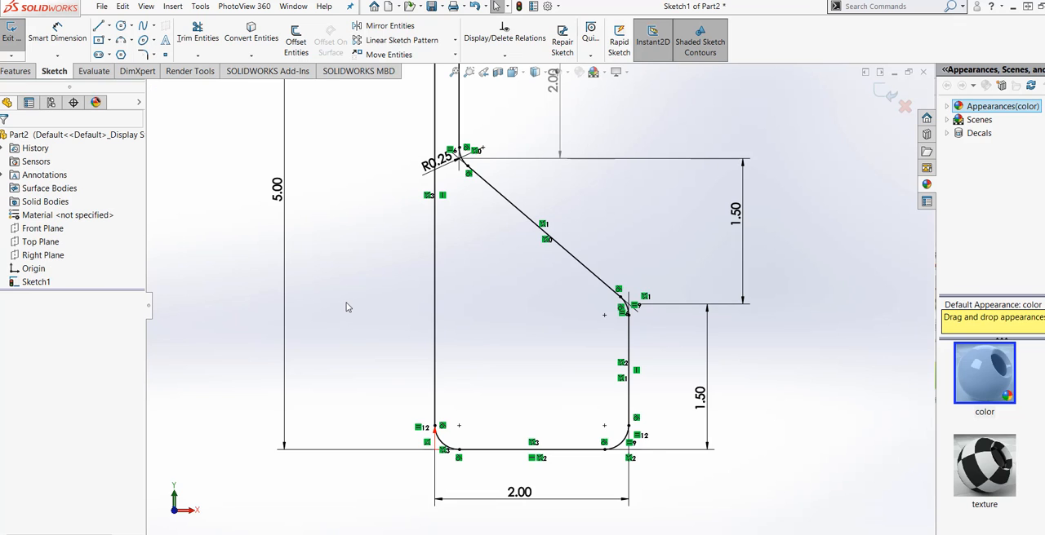
Step: Exit the profile sketch and create a reference plane through the upper short vertical line's top endpoint, perpendicular to that line
{"action": "scroll", "coordinate": [492, 324], "scroll_direction": "up", "scroll_amount": 5}
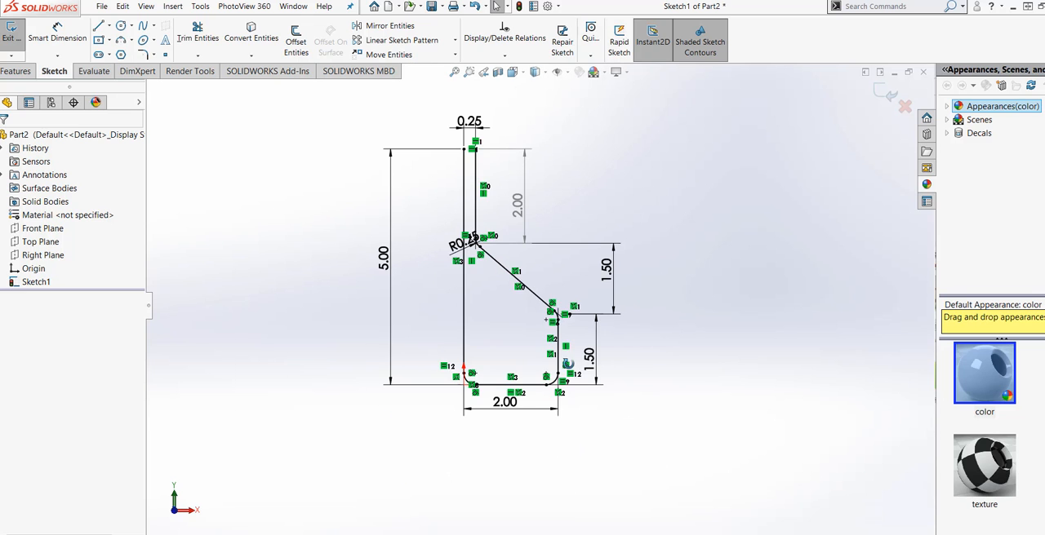
{"action": "mouse_move", "coordinate": [567, 363]}
{"action": "middle_mouse_down"}
{"action": "mouse_move", "coordinate": [535, 424]}
{"action": "mouse_move", "coordinate": [558, 366]}
{"action": "mouse_move", "coordinate": [548, 398]}
{"action": "middle_mouse_up"}
{"action": "scroll", "coordinate": [557, 308], "scroll_direction": "down", "scroll_amount": 2}
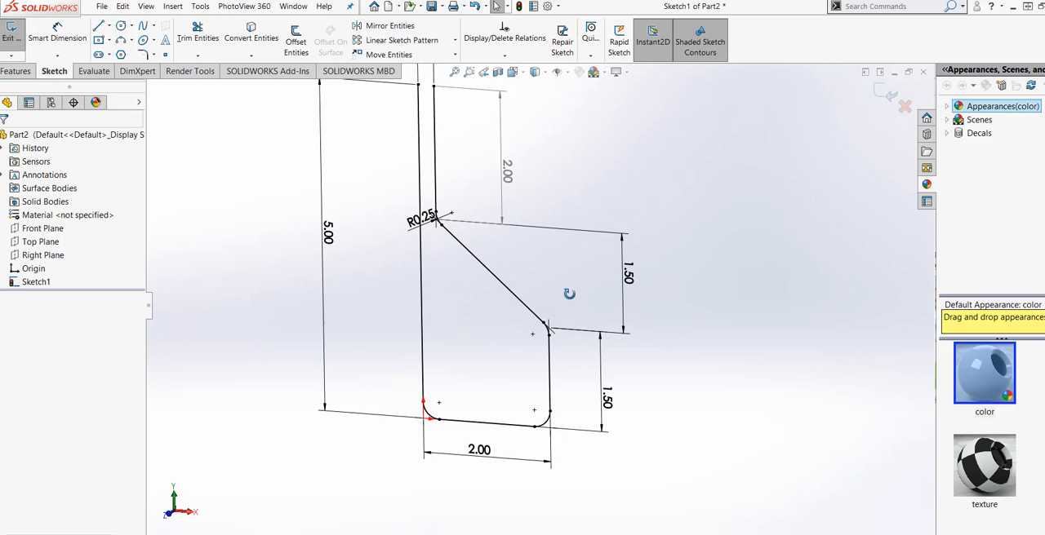
{"action": "scroll", "coordinate": [571, 304], "scroll_direction": "up", "scroll_amount": 2}
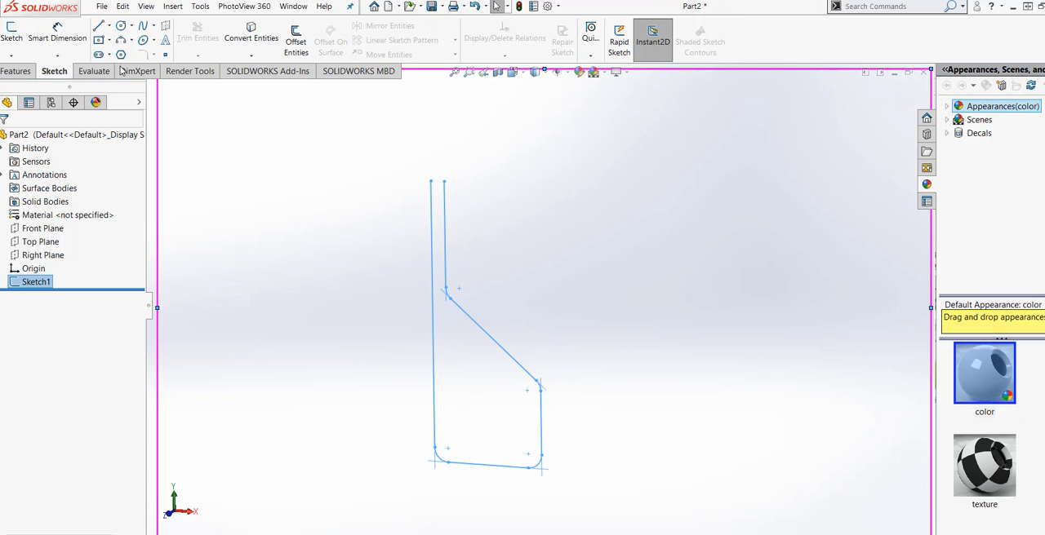
{"action": "left_click", "coordinate": [15, 71]}
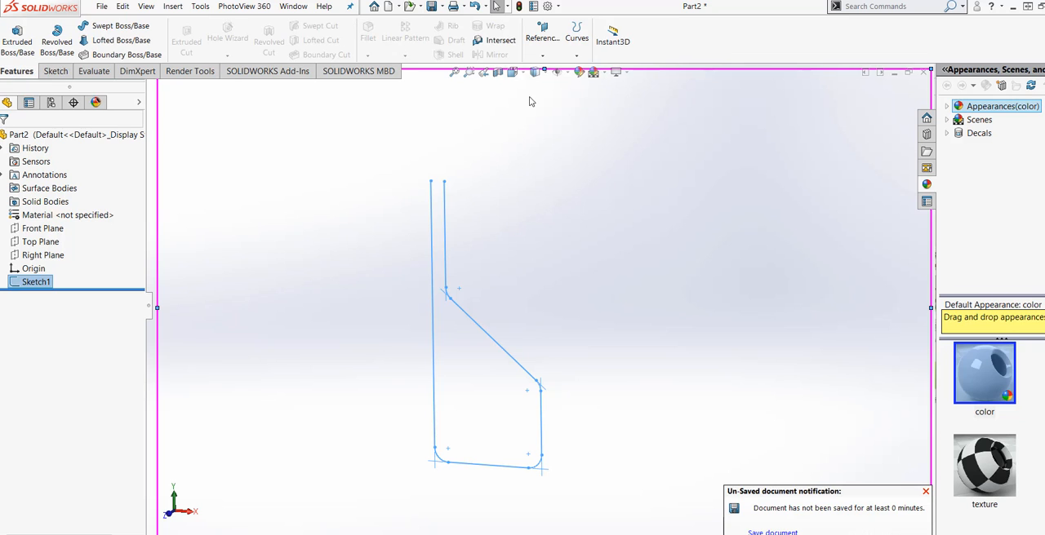
{"action": "left_click", "coordinate": [551, 55]}
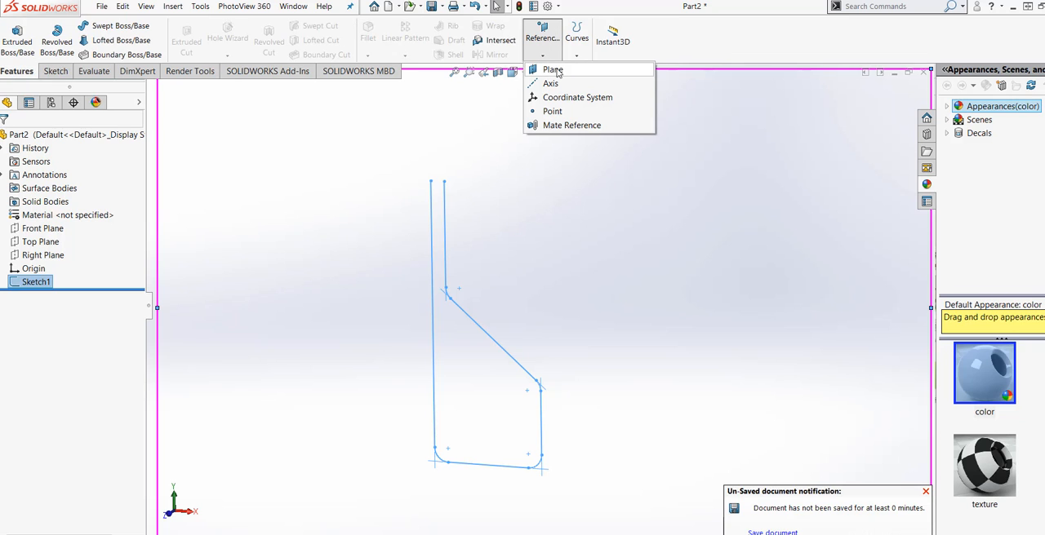
{"action": "left_click", "coordinate": [554, 72]}
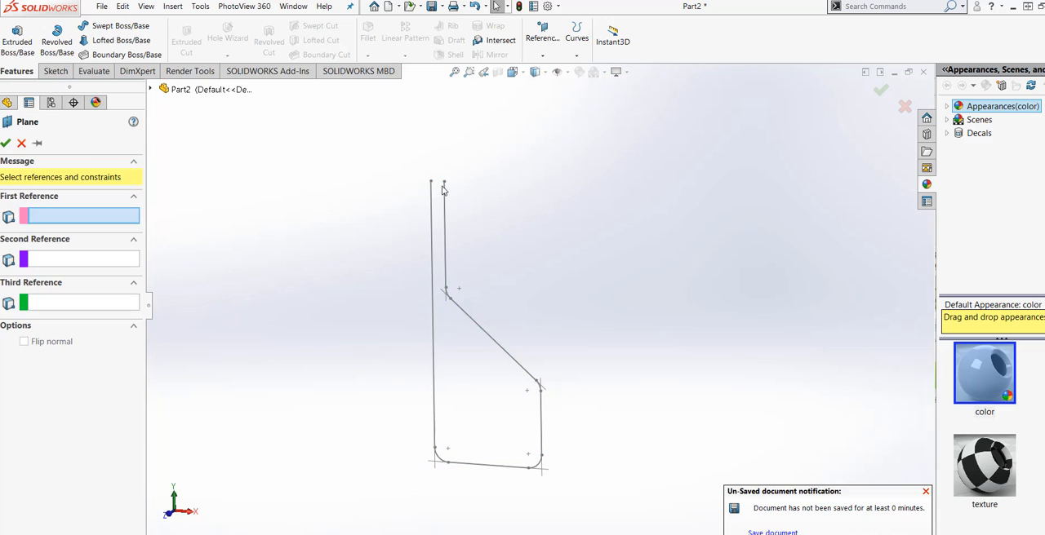
{"action": "left_click", "coordinate": [444, 183]}
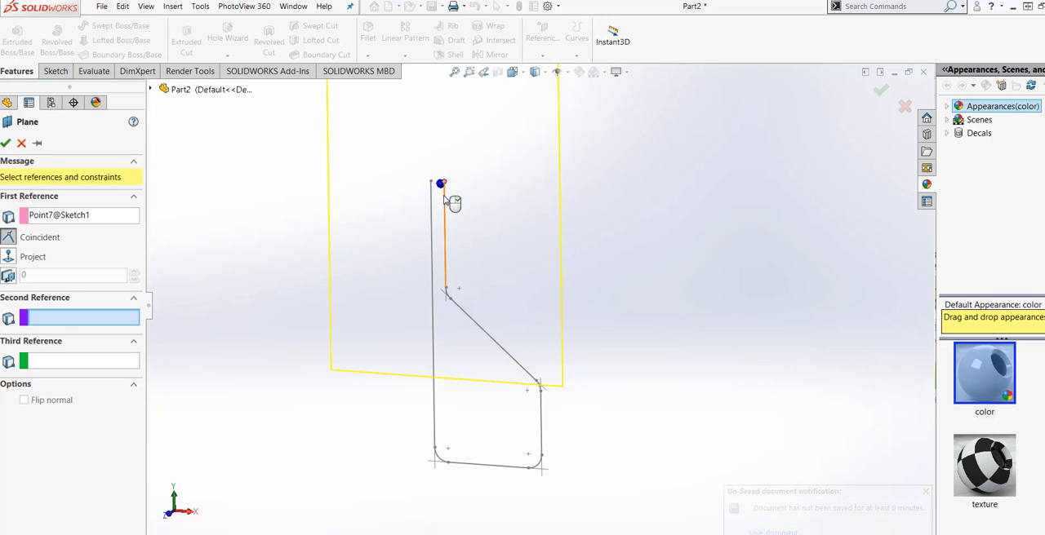
{"action": "left_click", "coordinate": [445, 202]}
{"action": "mouse_move", "coordinate": [483, 210]}
{"action": "middle_mouse_down"}
{"action": "mouse_move", "coordinate": [462, 261]}
{"action": "mouse_move", "coordinate": [514, 275]}
{"action": "mouse_move", "coordinate": [507, 266]}
{"action": "mouse_move", "coordinate": [450, 282]}
{"action": "mouse_move", "coordinate": [457, 319]}
{"action": "mouse_move", "coordinate": [463, 311]}
{"action": "middle_mouse_up"}
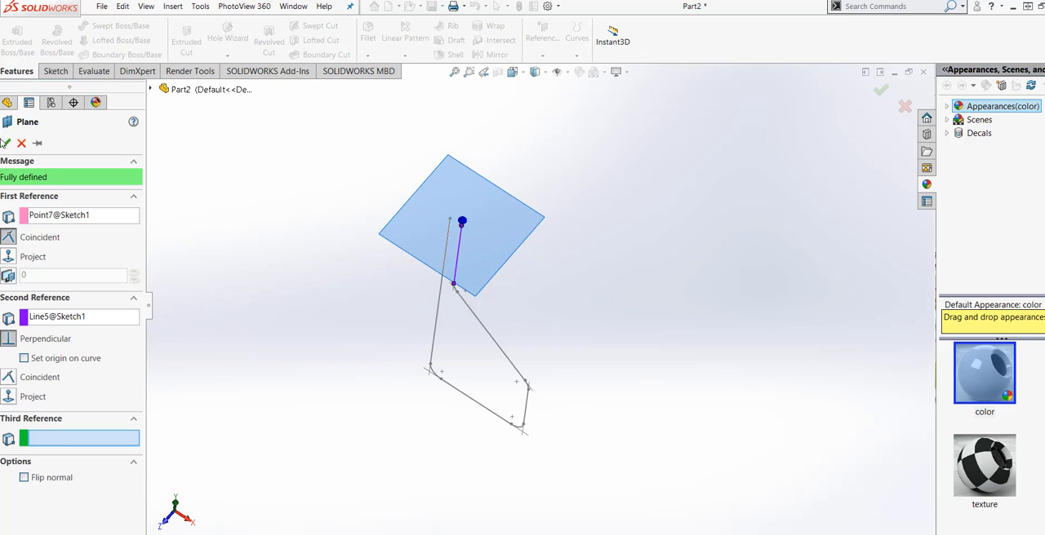
{"action": "left_click", "coordinate": [8, 143]}
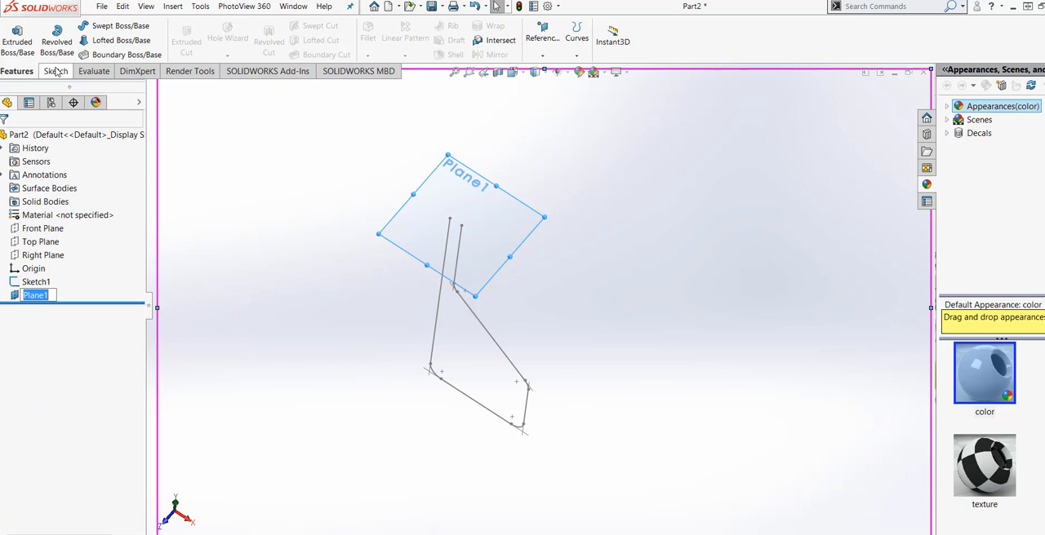
Step: Start a new sketch on the new reference plane and view it normal to the plane
{"action": "left_click", "coordinate": [54, 71]}
{"action": "left_click", "coordinate": [11, 32]}
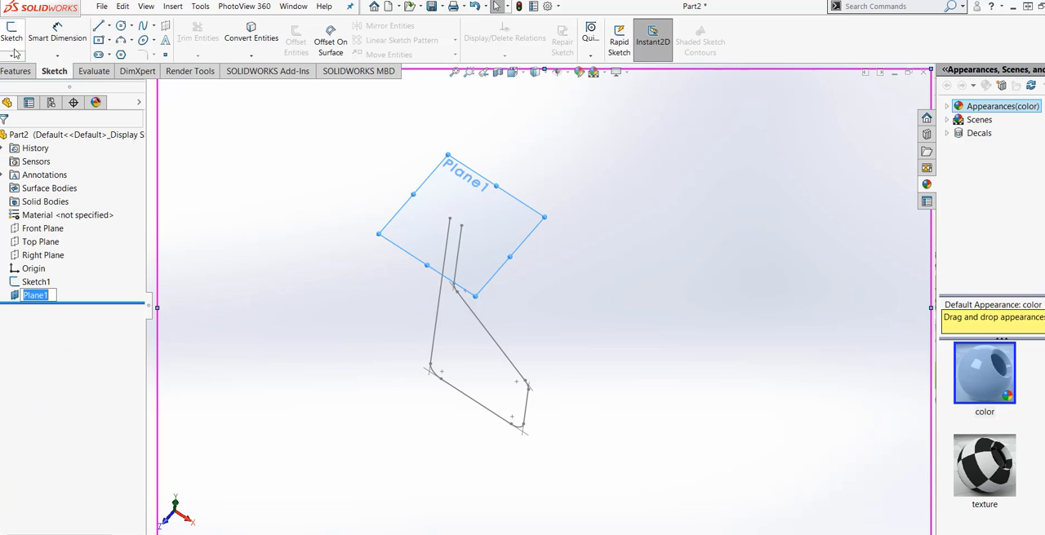
{"action": "left_click", "coordinate": [516, 73]}
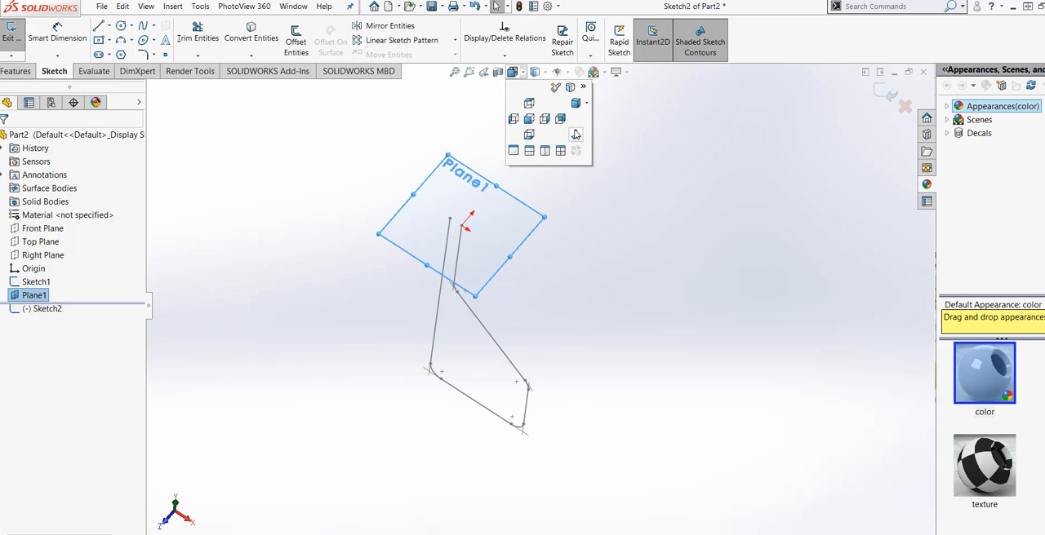
{"action": "left_click", "coordinate": [575, 135]}
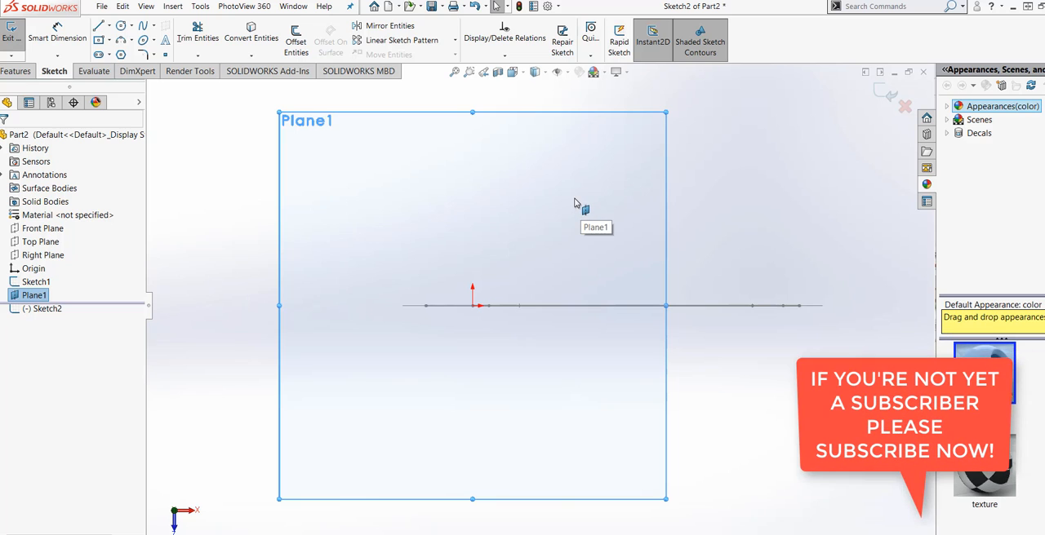
Step: Sketch a corner rectangle about 0.11 in wide and 1.16 in tall, starting vertically above the sketch origin and extending below it
{"action": "left_click", "coordinate": [98, 40]}
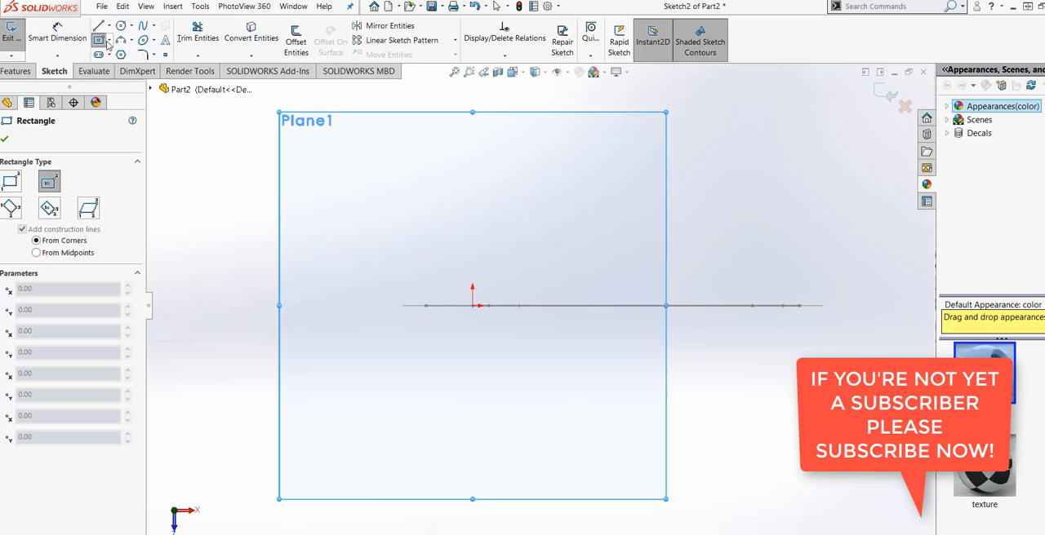
{"action": "left_click", "coordinate": [109, 45]}
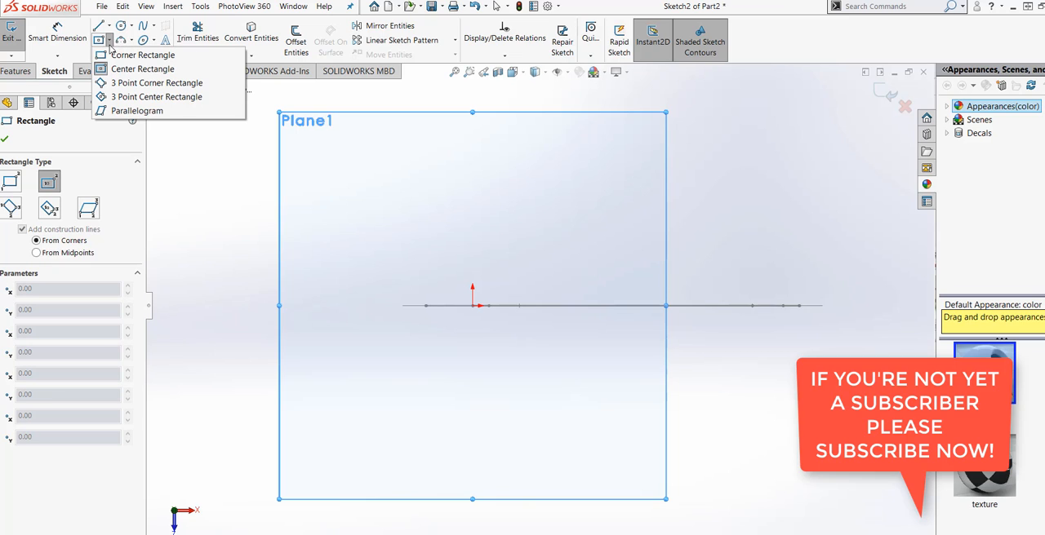
{"action": "left_click", "coordinate": [122, 54]}
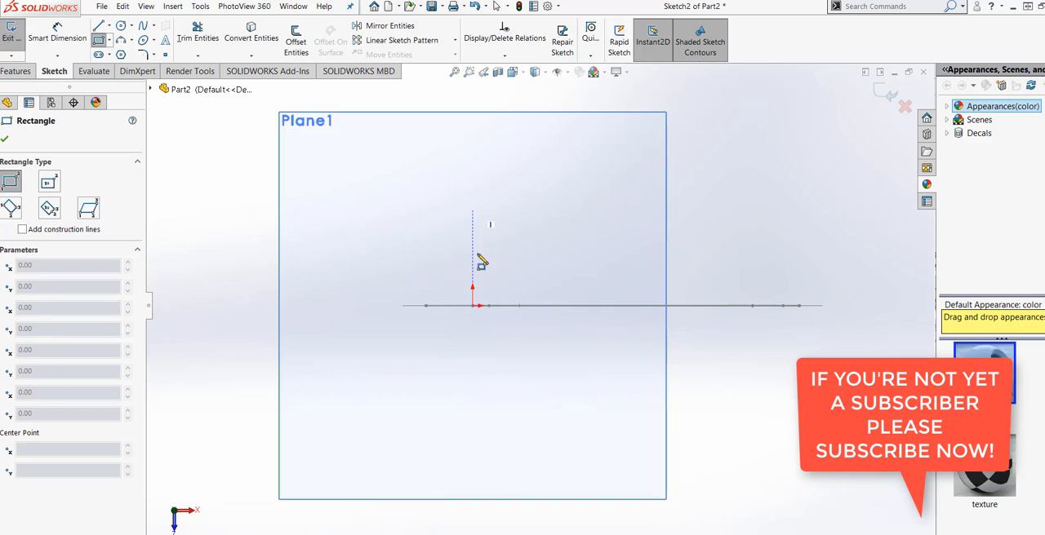
{"action": "left_click", "coordinate": [472, 210]}
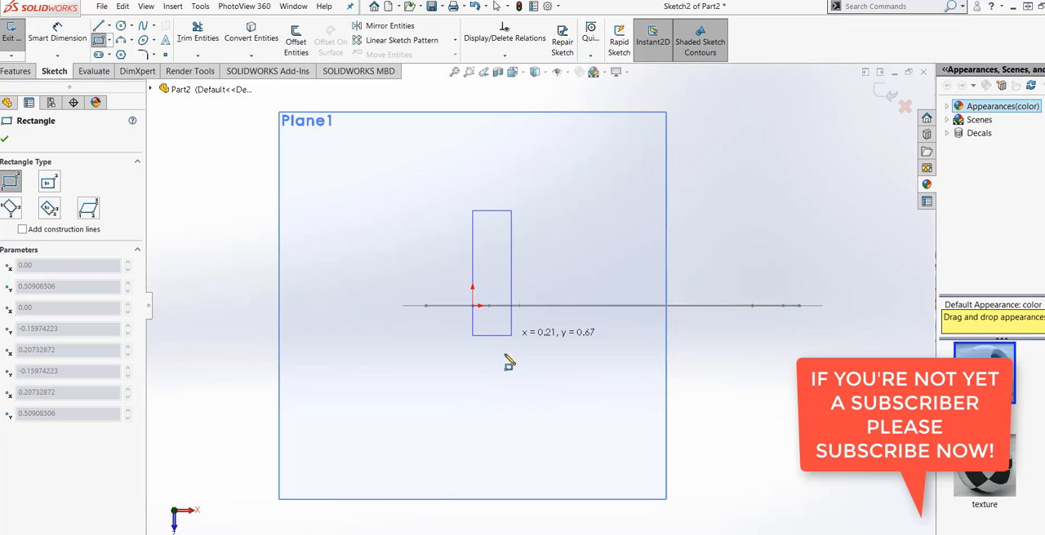
{"action": "left_click", "coordinate": [493, 428]}
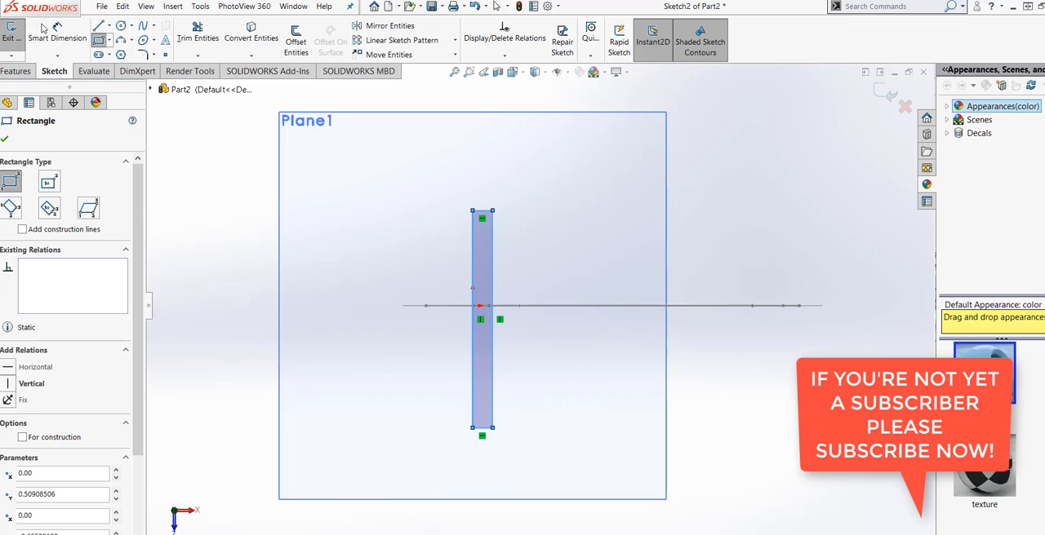
Step: Dimension the rectangle's long vertical side and set its height to 1.5 in
{"action": "left_click", "coordinate": [54, 32]}
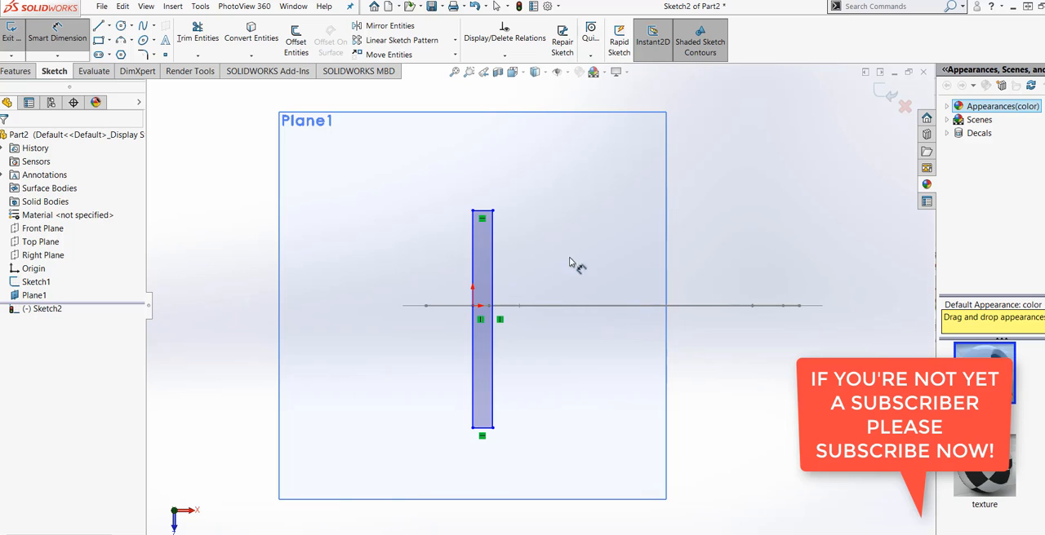
{"action": "left_click", "coordinate": [493, 288]}
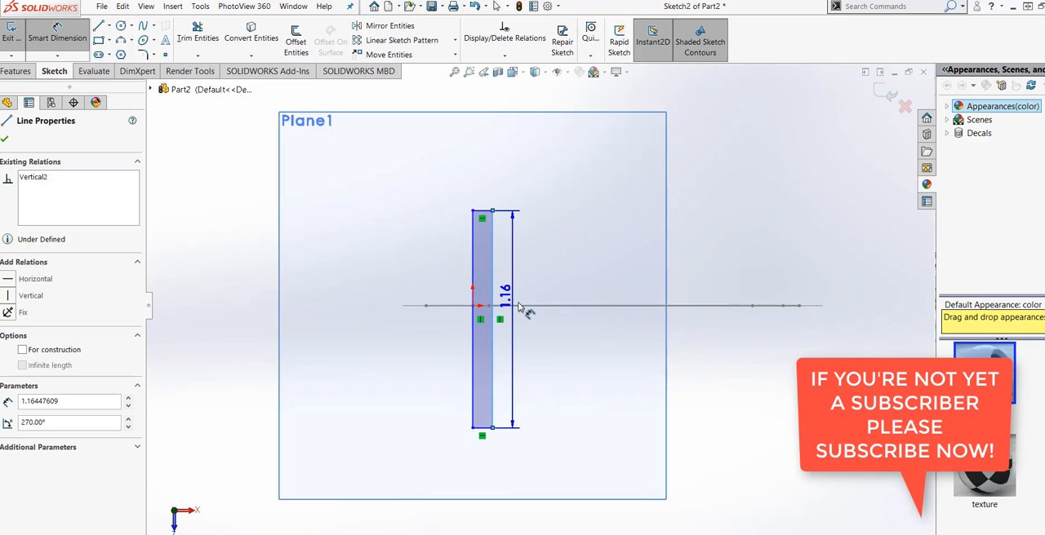
{"action": "left_click", "coordinate": [554, 341]}
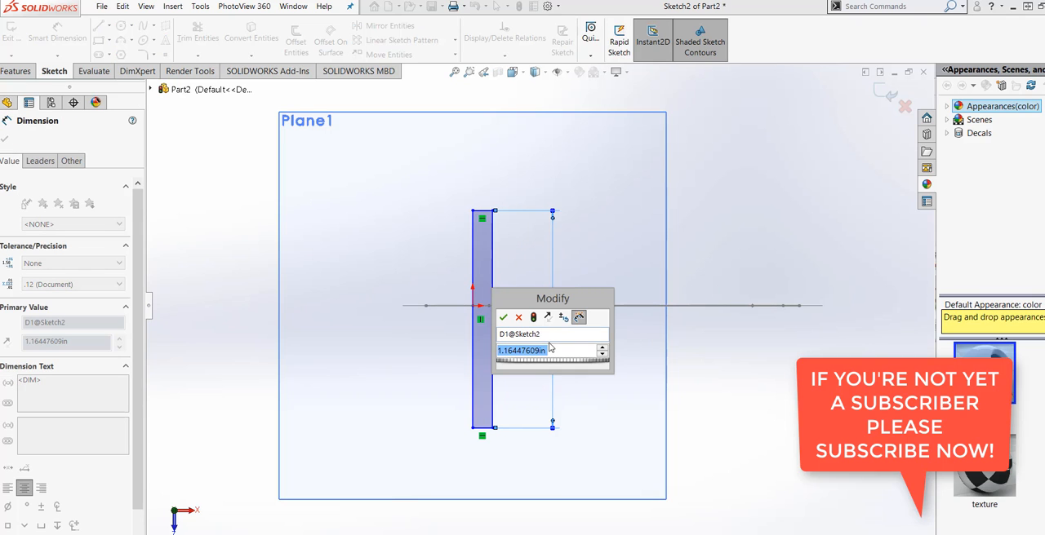
{"action": "type", "text": "1.5"}
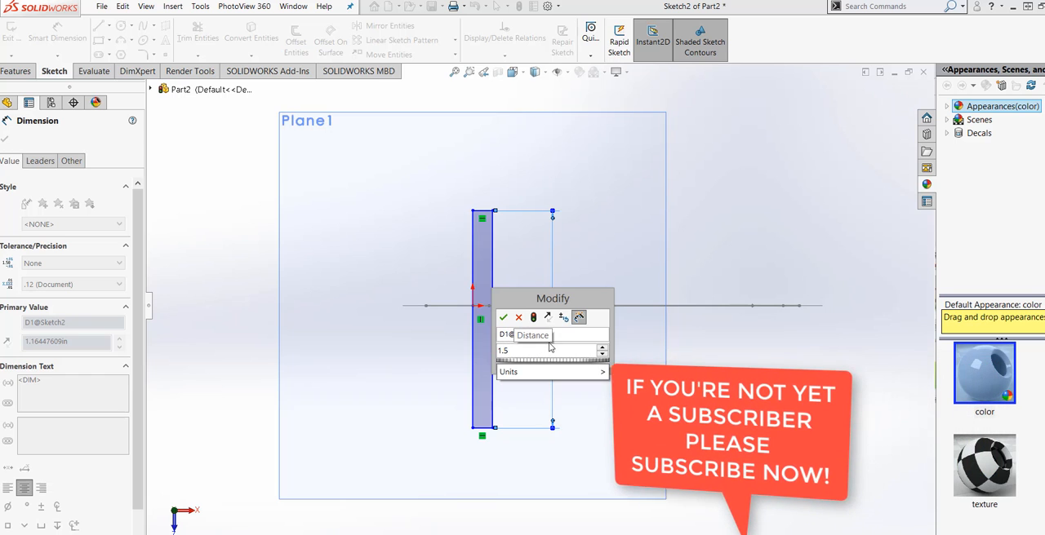
{"action": "left_click", "coordinate": [533, 319]}
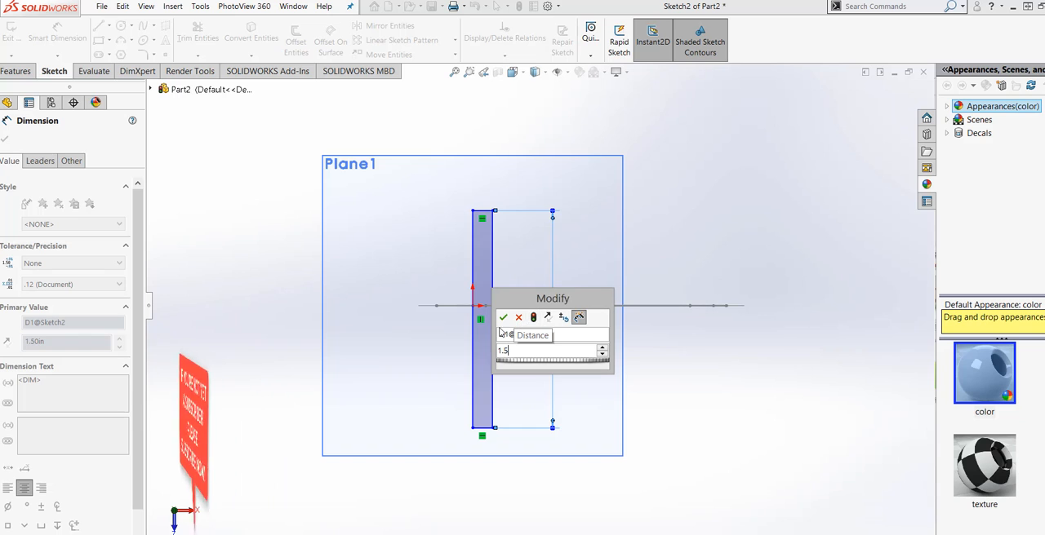
{"action": "left_click", "coordinate": [502, 317]}
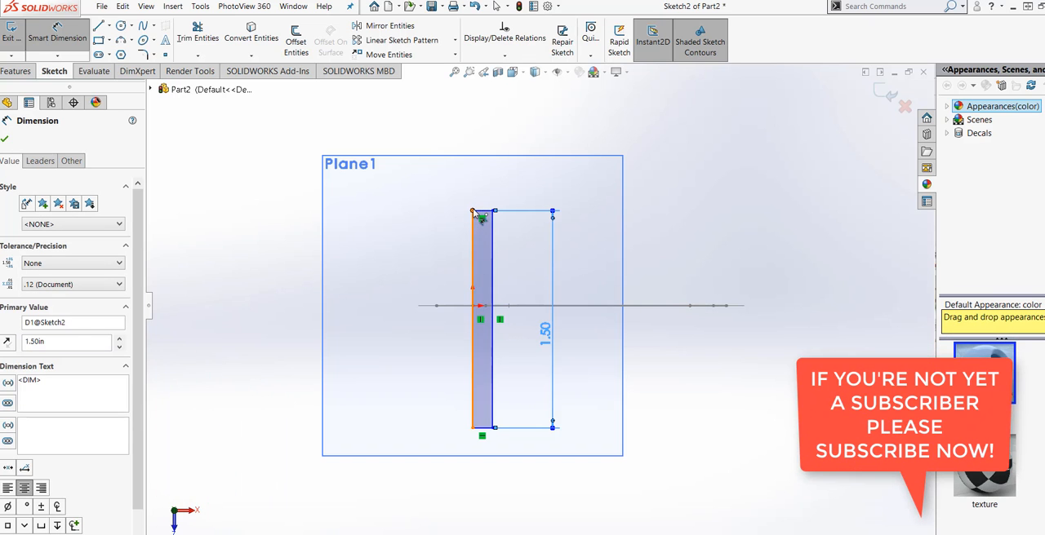
Step: Dimension the vertical distance from the rectangle's upper-left corner to the edge-on profile sketch and set it to 0.75 in
{"action": "left_click", "coordinate": [473, 210]}
{"action": "left_click", "coordinate": [478, 306]}
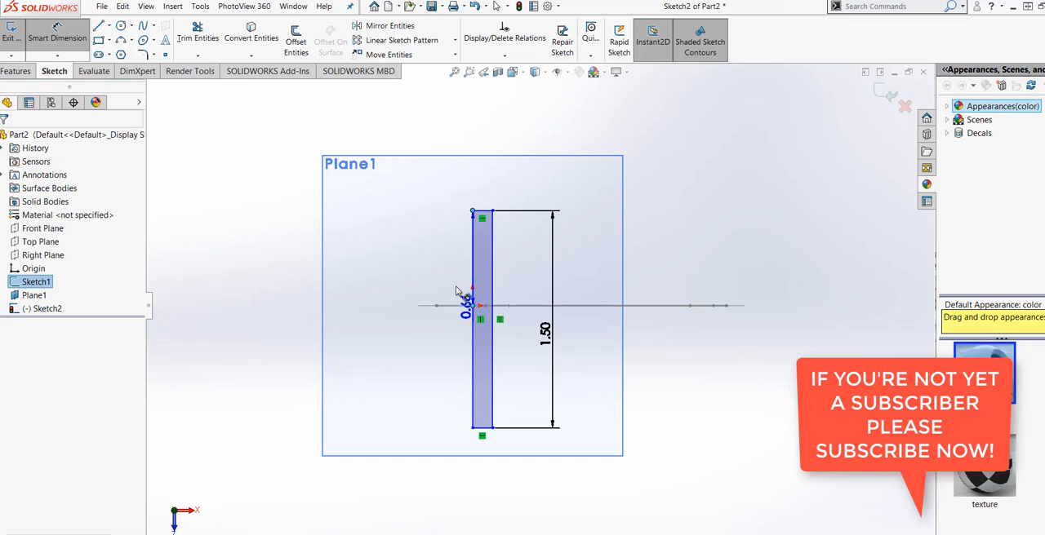
{"action": "left_click", "coordinate": [448, 273]}
{"action": "type", "text": "0.7"}
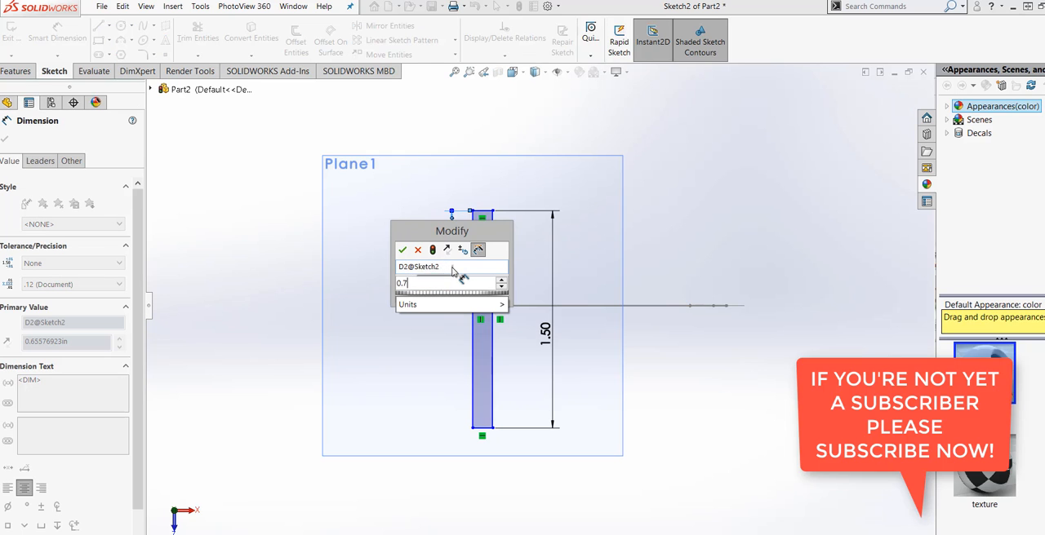
{"action": "type", "text": "5"}
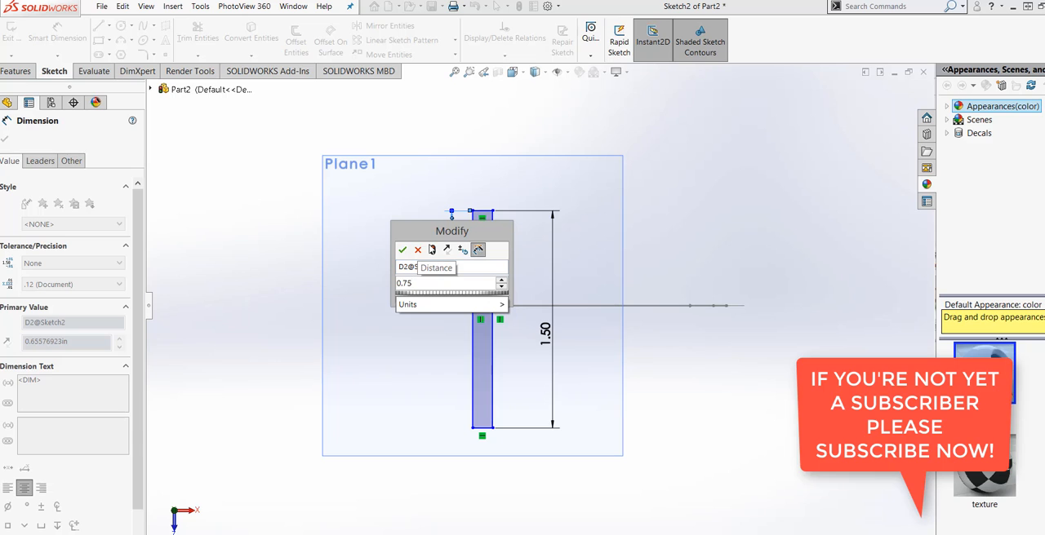
{"action": "left_click", "coordinate": [432, 250]}
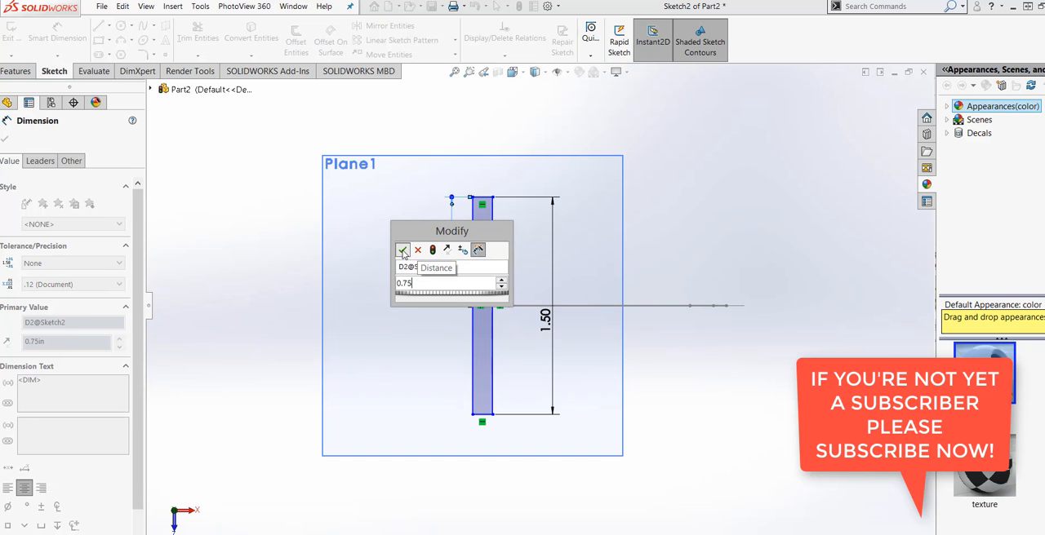
{"action": "left_click", "coordinate": [403, 251]}
{"action": "left_click", "coordinate": [378, 408]}
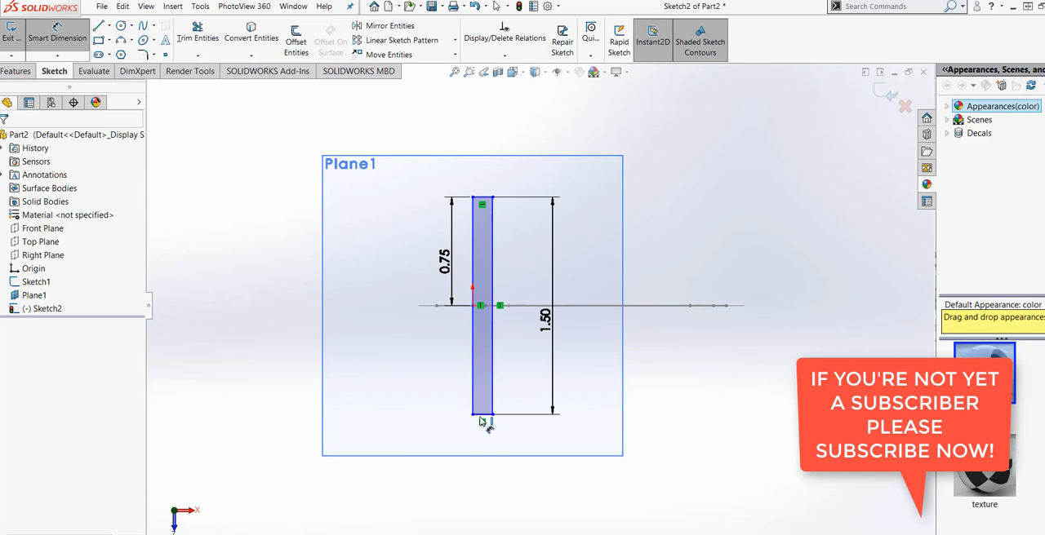
Step: Dimension the rectangle's bottom edge and set its width to 0.25 in
{"action": "left_click", "coordinate": [486, 421]}
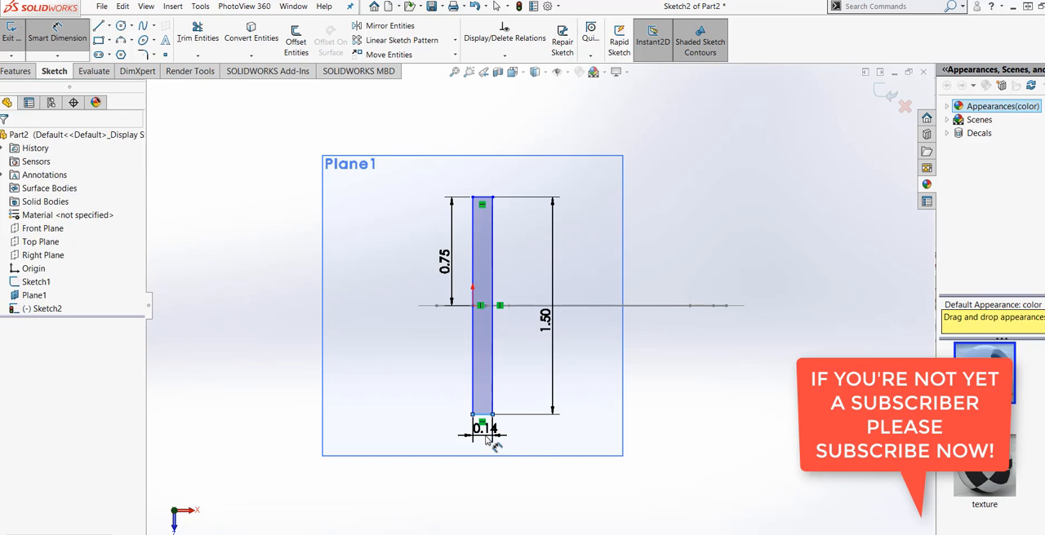
{"action": "left_click", "coordinate": [493, 445]}
{"action": "type", "text": ".25"}
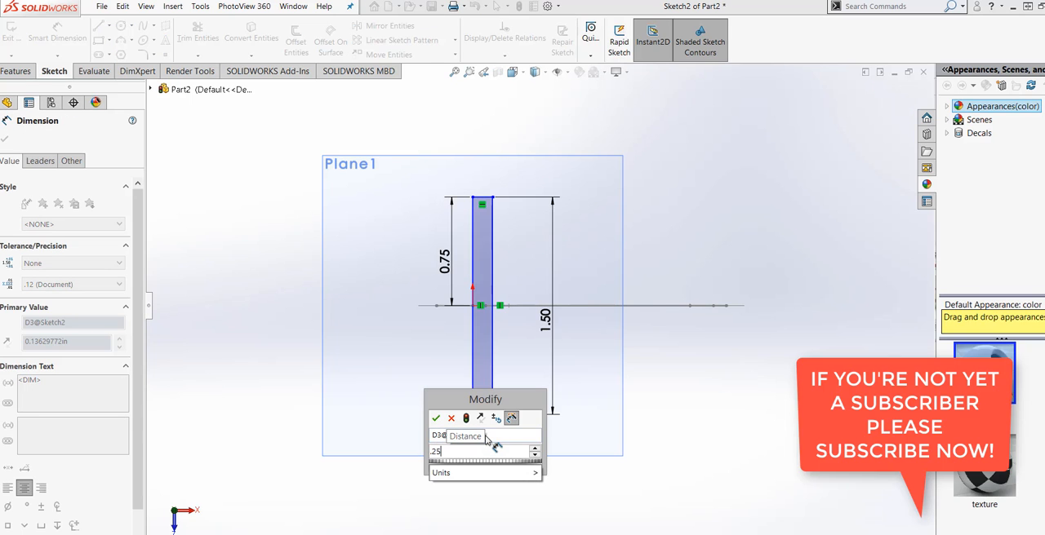
{"action": "left_click", "coordinate": [465, 420]}
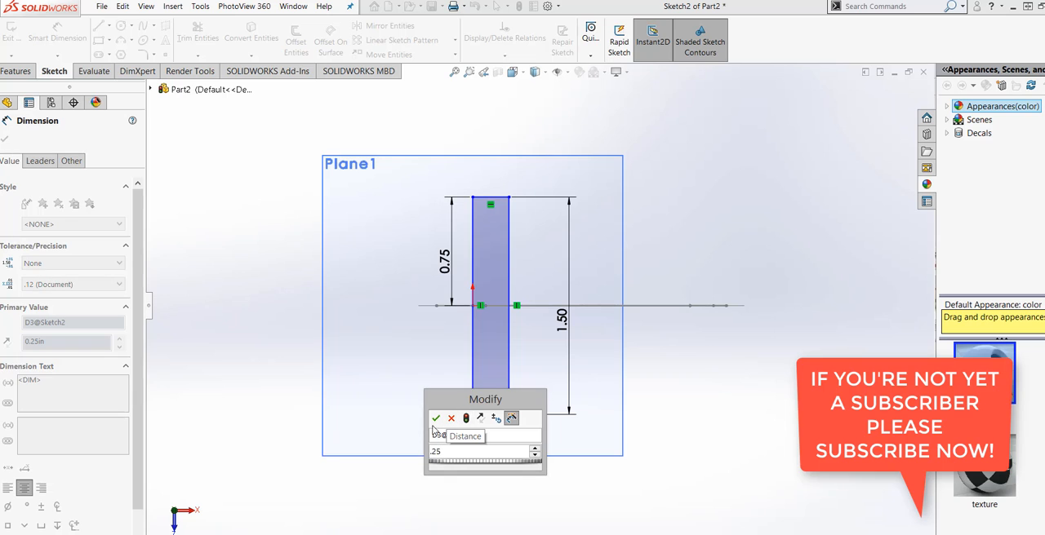
{"action": "left_click", "coordinate": [435, 419]}
Step: Change the rectangle's width dimension to 0.125 in
{"action": "scroll", "coordinate": [479, 447], "scroll_direction": "down", "scroll_amount": 4}
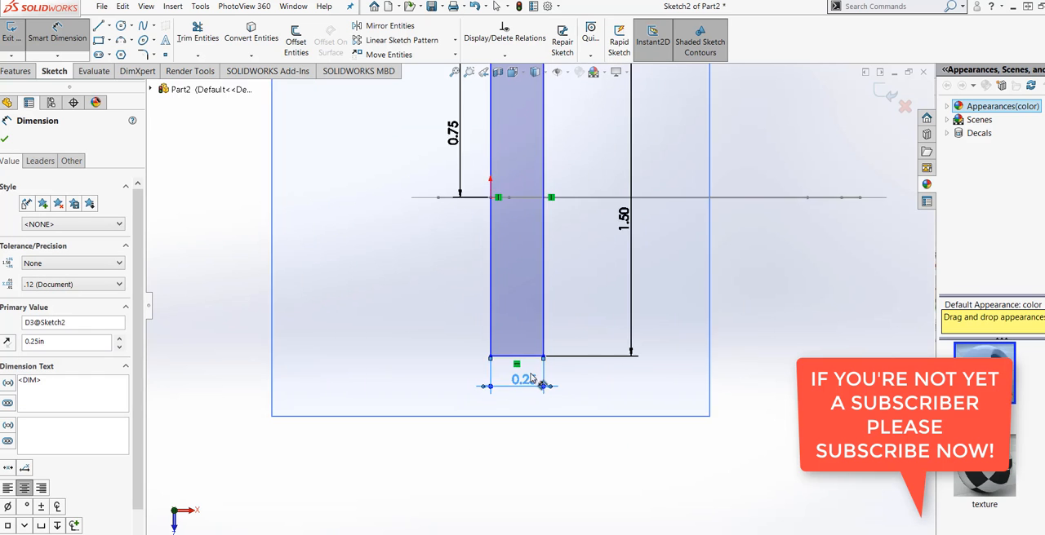
{"action": "scroll", "coordinate": [569, 355], "scroll_direction": "up", "scroll_amount": 2}
{"action": "scroll", "coordinate": [571, 356], "scroll_direction": "down", "scroll_amount": 2}
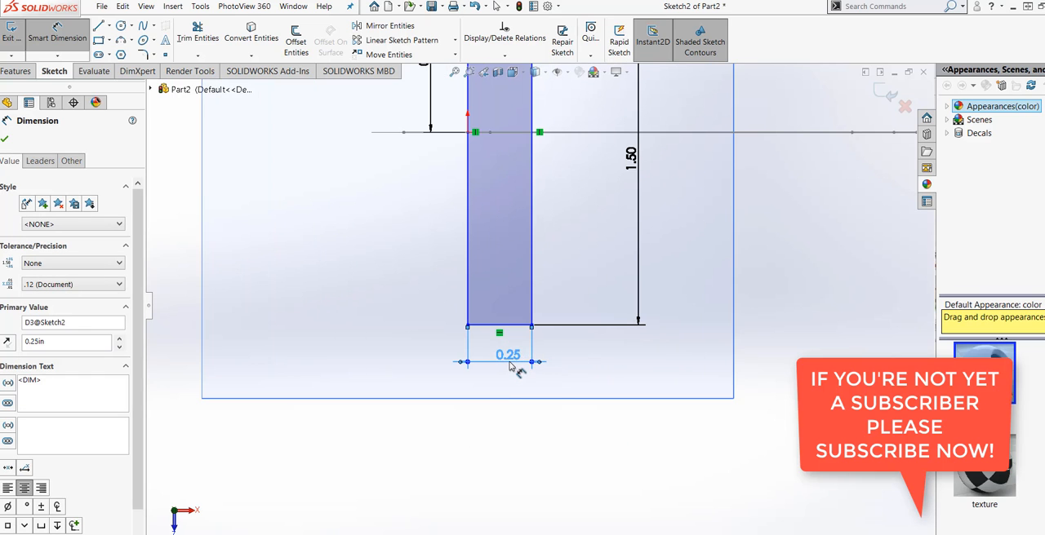
{"action": "double_click", "coordinate": [508, 355]}
{"action": "type", "text": ".125"}
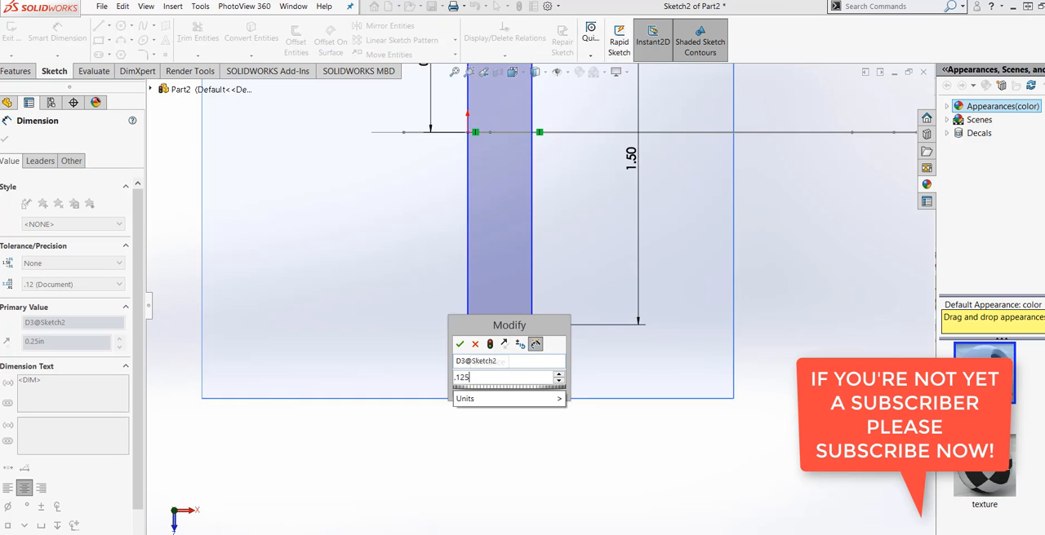
{"action": "mouse_move", "coordinate": [506, 398]}
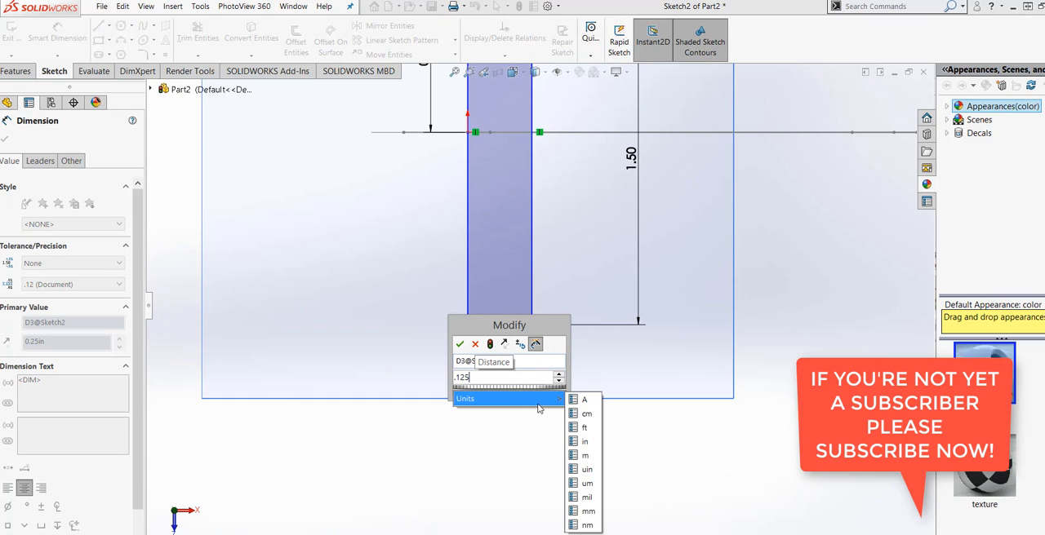
{"action": "left_click", "coordinate": [587, 436]}
{"action": "left_click", "coordinate": [460, 349]}
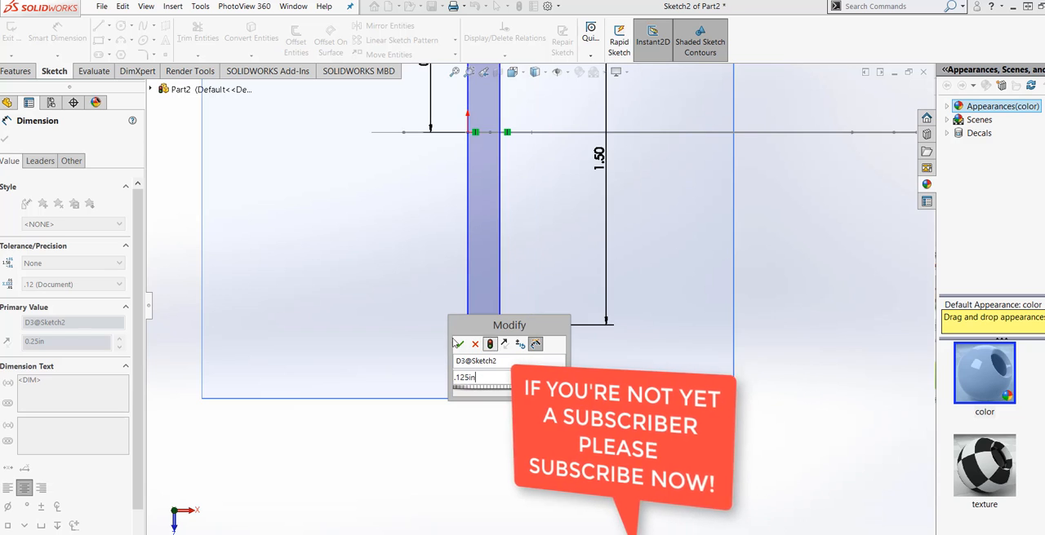
{"action": "scroll", "coordinate": [470, 363], "scroll_direction": "up", "scroll_amount": 2}
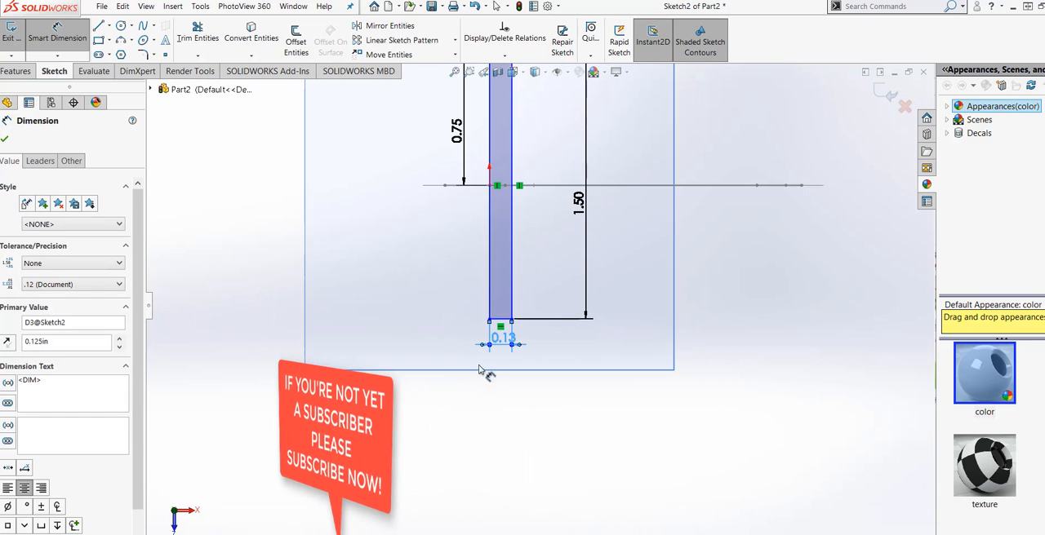
{"action": "left_click", "coordinate": [545, 385]}
Step: Examine the dimensioned rectangle against the profile from an angle, and return to the view normal to the sketch plane
{"action": "scroll", "coordinate": [545, 382], "scroll_direction": "up", "scroll_amount": 2}
{"action": "scroll", "coordinate": [609, 222], "scroll_direction": "down", "scroll_amount": 2}
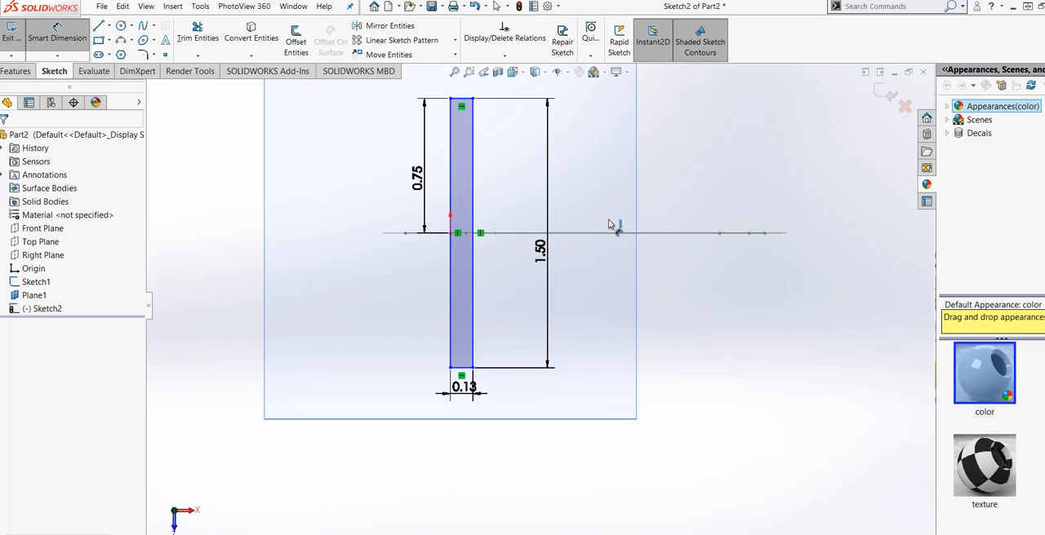
{"action": "scroll", "coordinate": [558, 344], "scroll_direction": "up", "scroll_amount": 1}
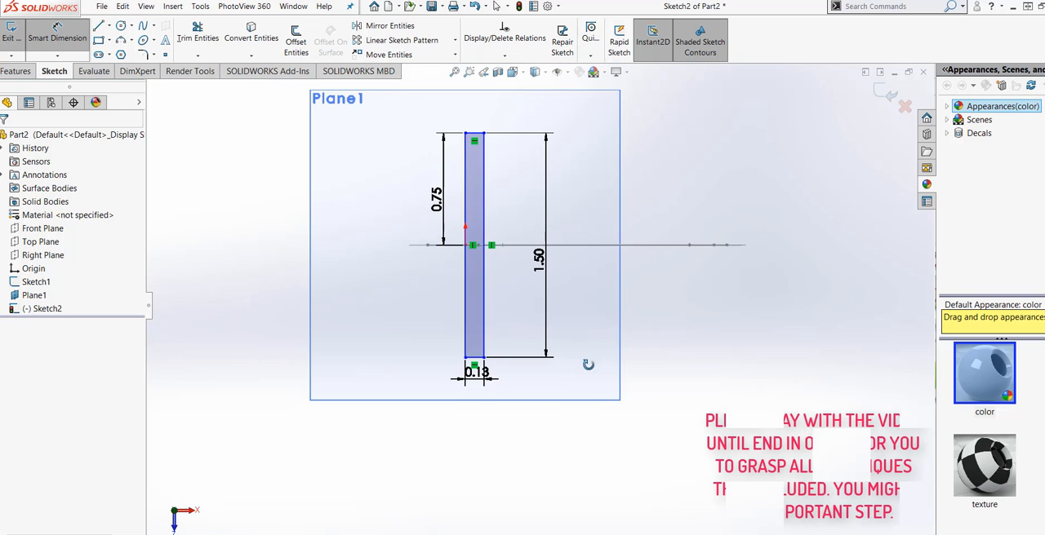
{"action": "mouse_move", "coordinate": [587, 366]}
{"action": "middle_mouse_down"}
{"action": "mouse_move", "coordinate": [587, 316]}
{"action": "mouse_move", "coordinate": [589, 326]}
{"action": "mouse_move", "coordinate": [564, 278]}
{"action": "mouse_move", "coordinate": [563, 321]}
{"action": "mouse_move", "coordinate": [551, 294]}
{"action": "middle_mouse_up"}
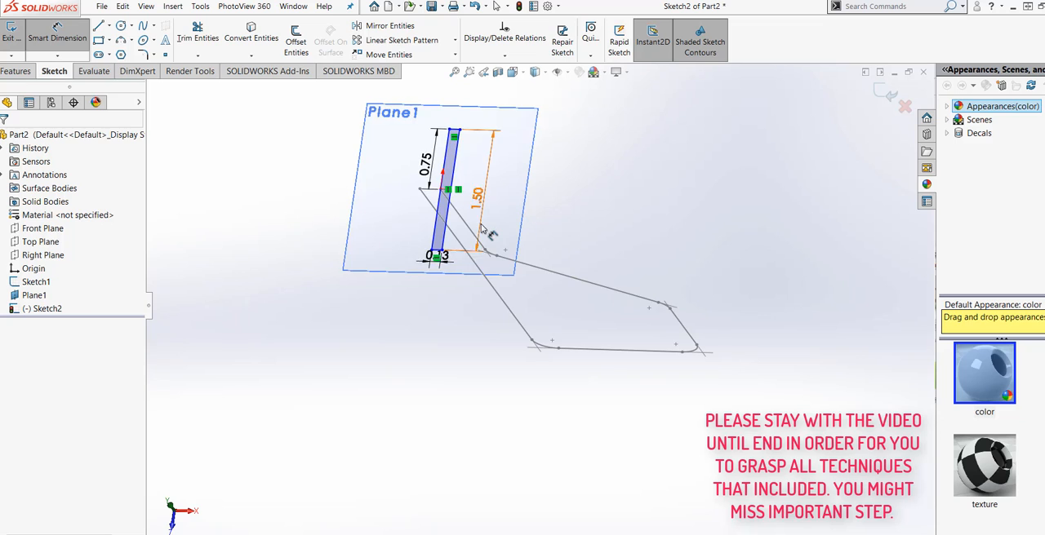
{"action": "scroll", "coordinate": [482, 228], "scroll_direction": "down", "scroll_amount": 1}
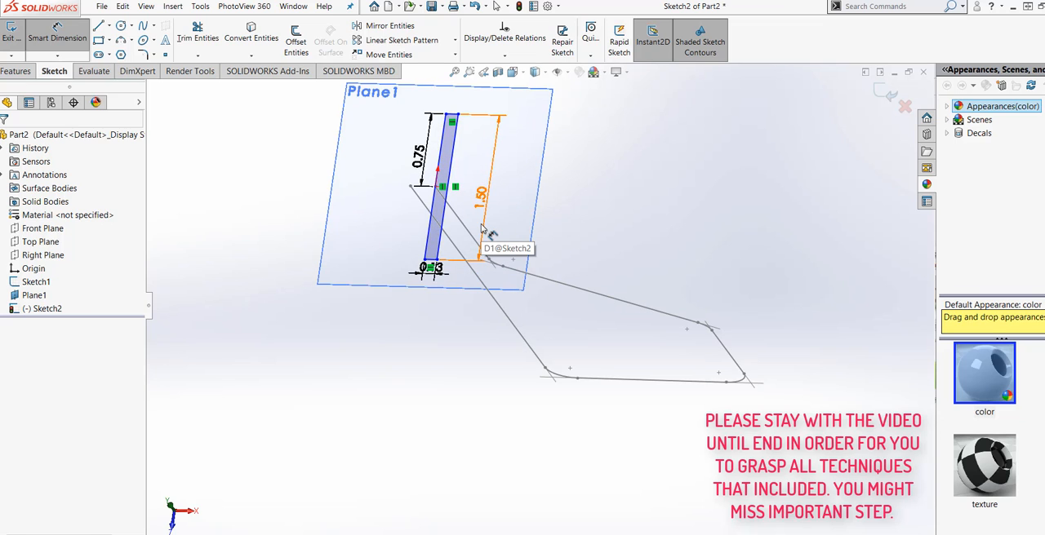
{"action": "left_click", "coordinate": [514, 73]}
{"action": "left_click", "coordinate": [575, 135]}
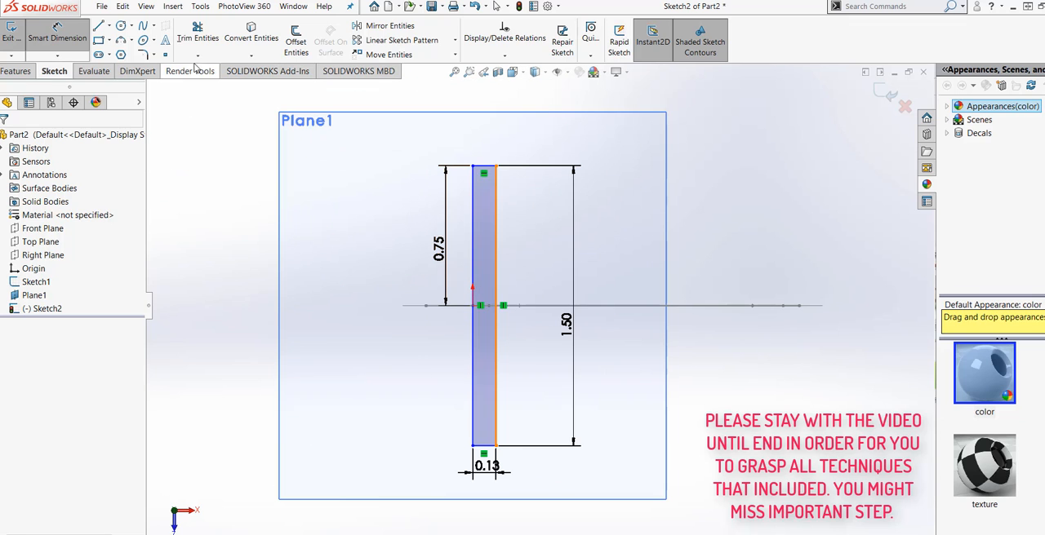
Step: Start a sketch fillet with a 0.0125 in radius and apply it to the rectangle's upper-right corner
{"action": "left_click", "coordinate": [142, 55]}
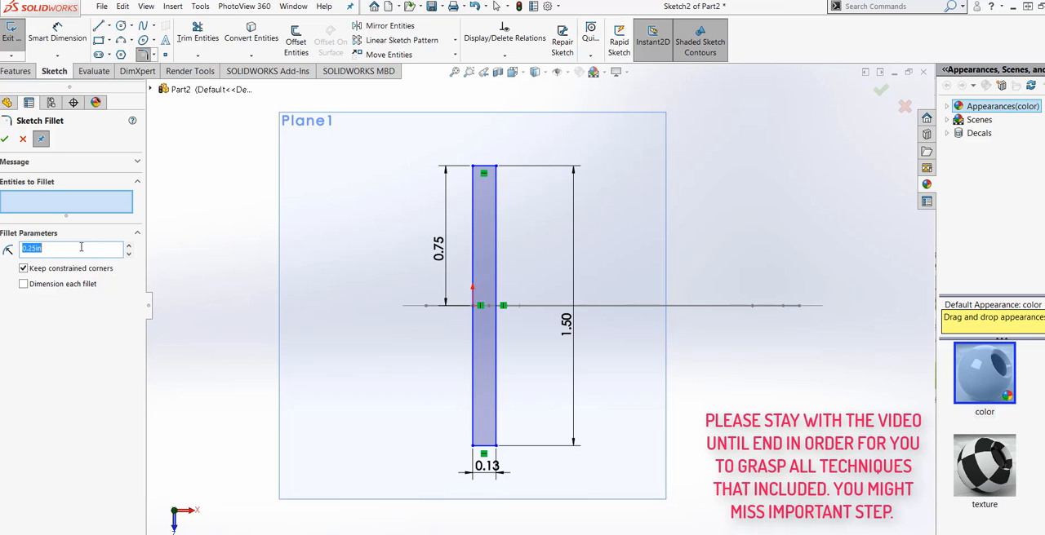
{"action": "type", "text": ".1"}
{"action": "scroll", "coordinate": [488, 164], "scroll_direction": "down", "scroll_amount": 4}
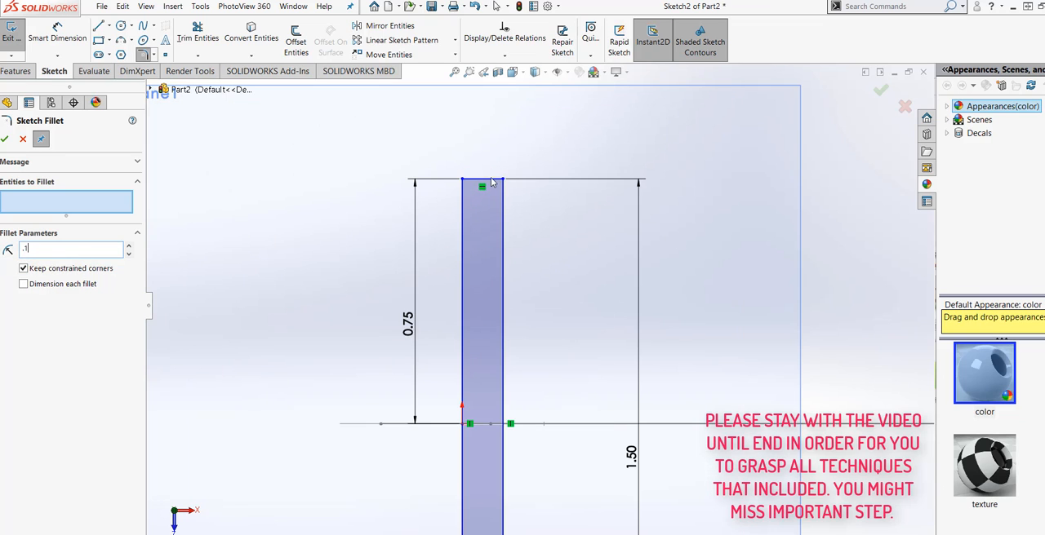
{"action": "left_click", "coordinate": [492, 185]}
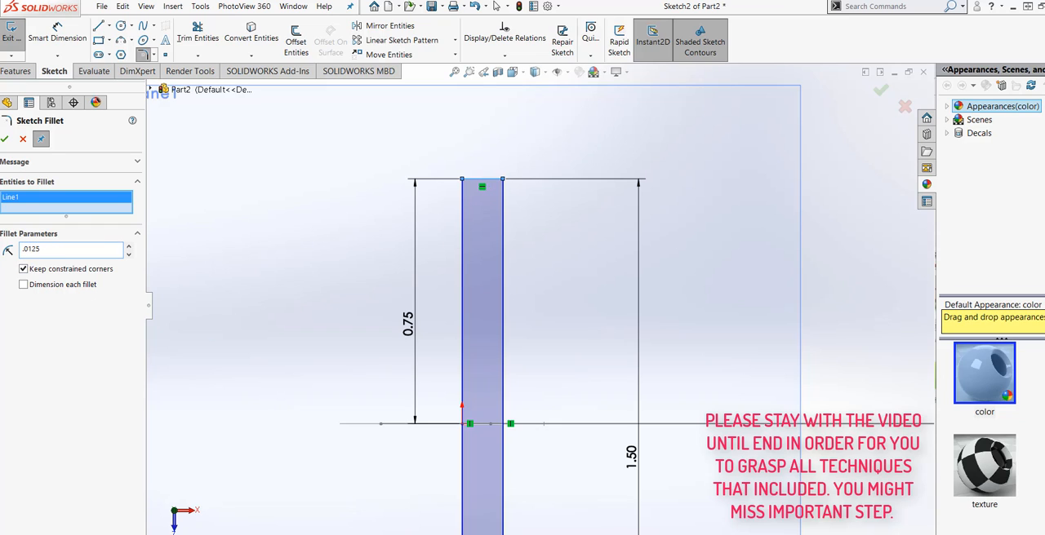
{"action": "scroll", "coordinate": [523, 196], "scroll_direction": "down", "scroll_amount": 2}
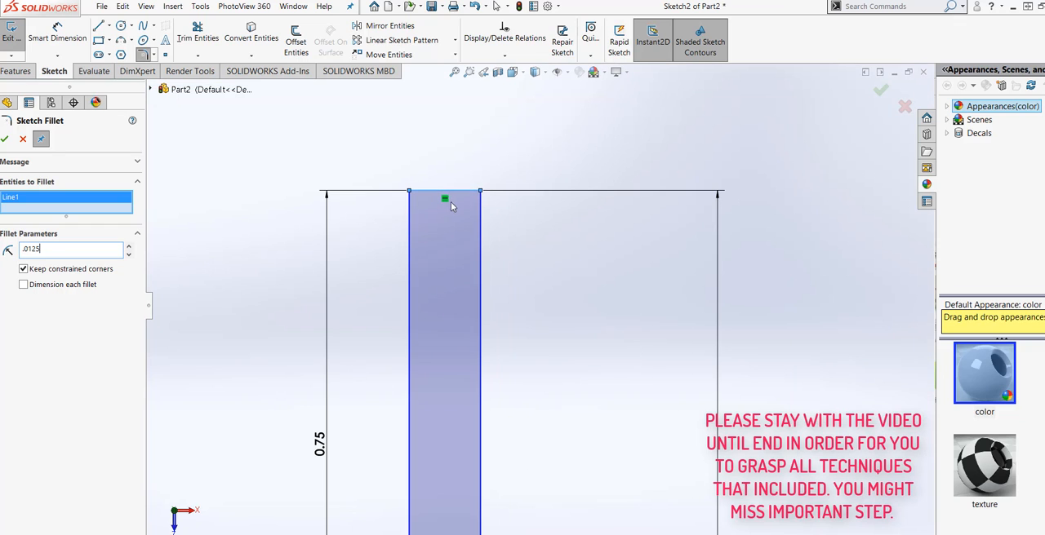
{"action": "left_click", "coordinate": [480, 218]}
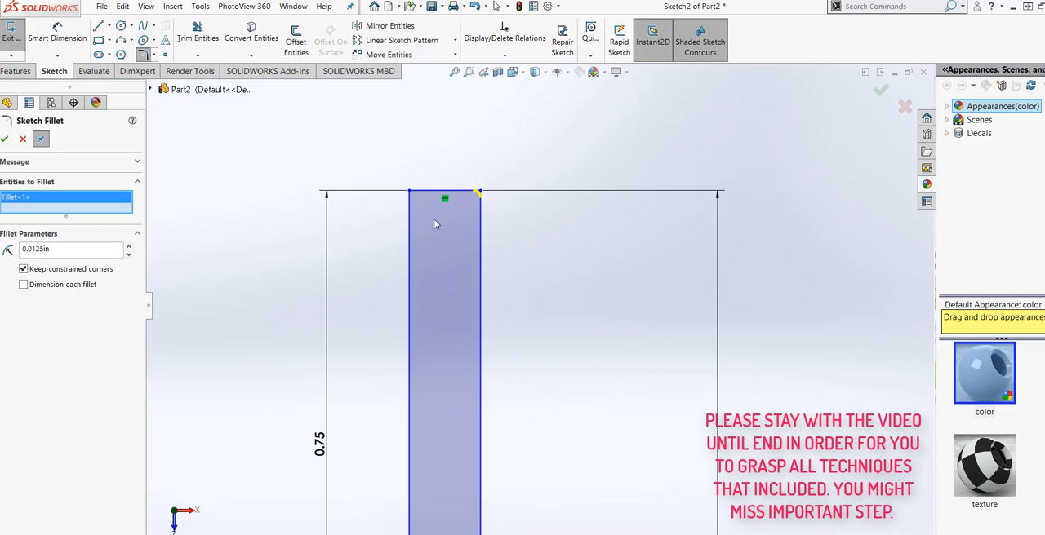
Step: Add the rectangle's upper-left corner to the fillet and set the fillet radius to 0.025 in
{"action": "left_click", "coordinate": [437, 195]}
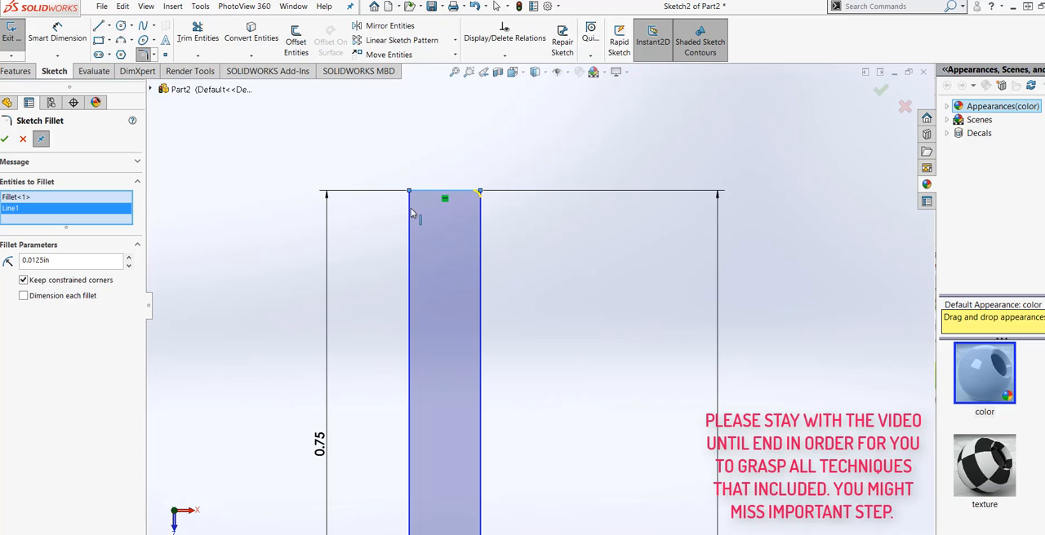
{"action": "left_click", "coordinate": [410, 214]}
{"action": "double_click", "coordinate": [58, 259]}
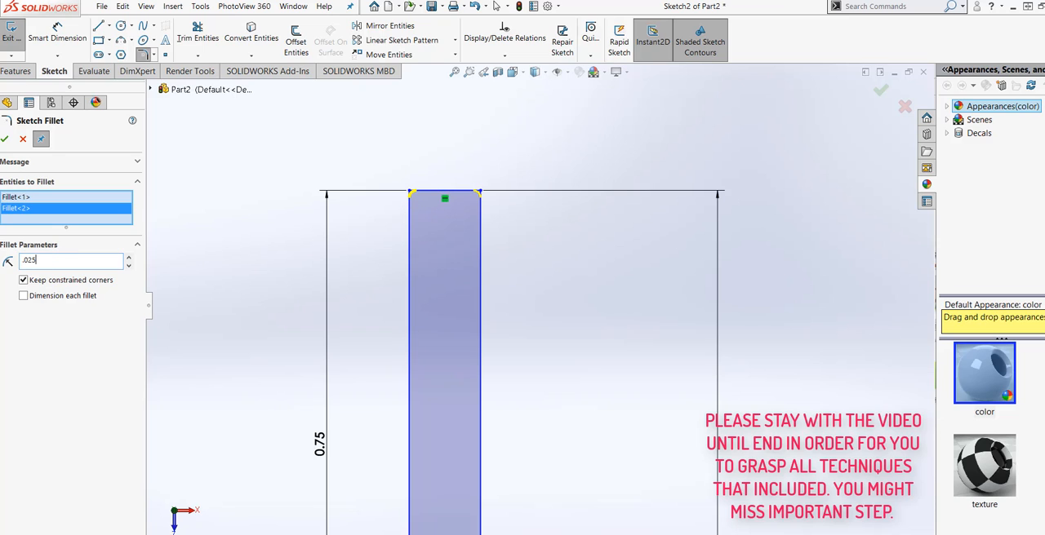
{"action": "key", "text": "Return"}
Step: Add the rectangle's lower-left and lower-right corners to the 0.025 in sketch fillet
{"action": "scroll", "coordinate": [310, 243], "scroll_direction": "up", "scroll_amount": 6}
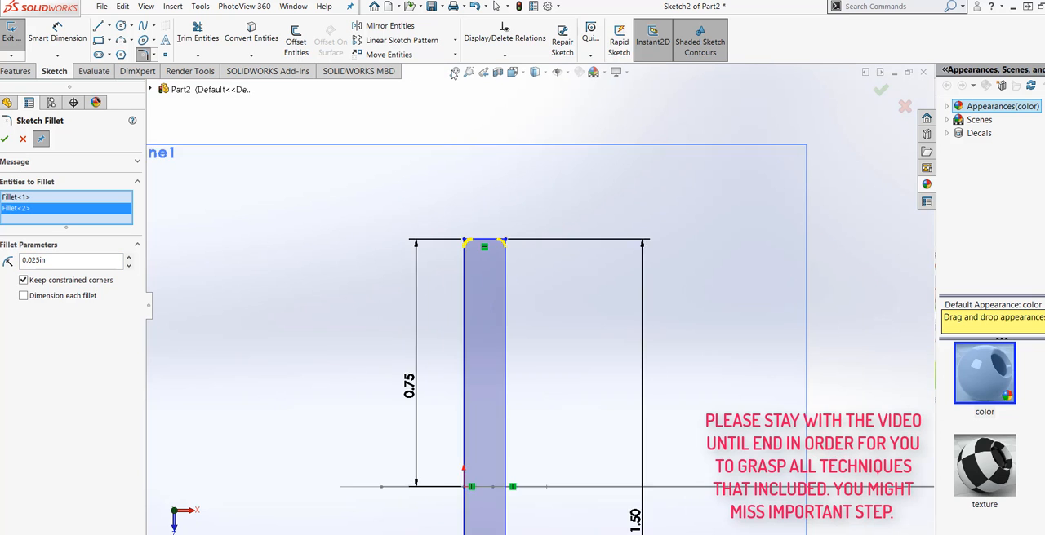
{"action": "scroll", "coordinate": [529, 469], "scroll_direction": "down", "scroll_amount": 3}
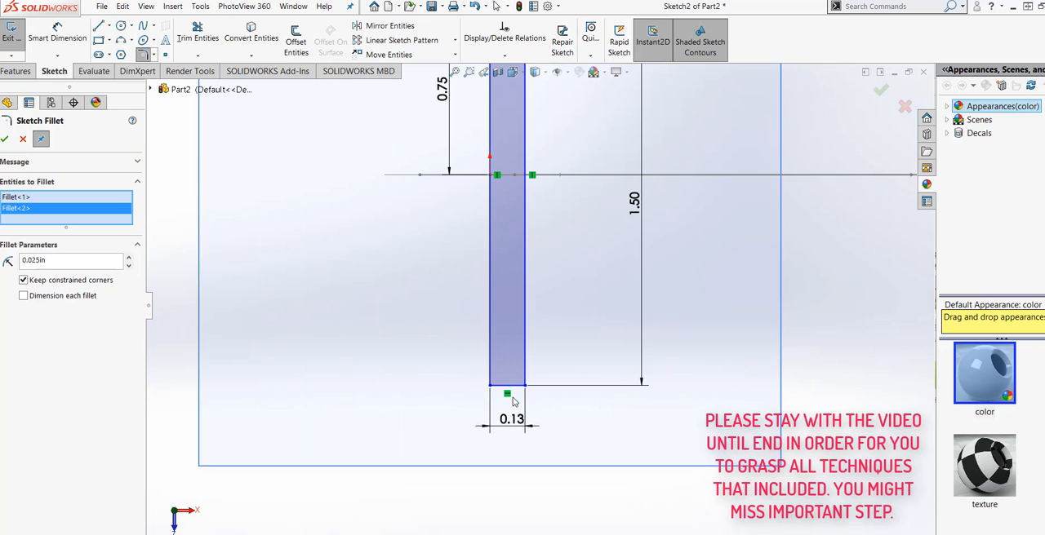
{"action": "left_click", "coordinate": [489, 375]}
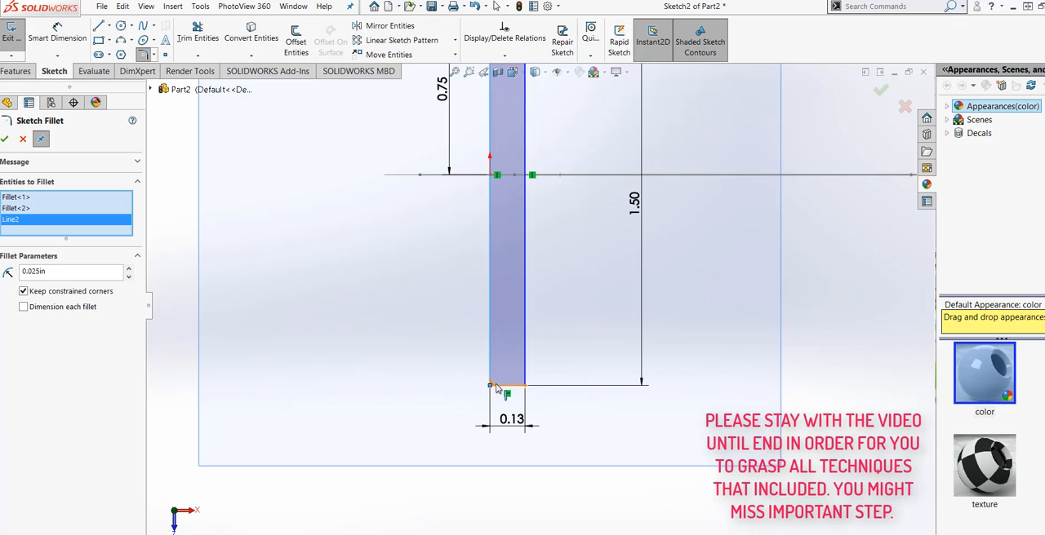
{"action": "left_click", "coordinate": [496, 386]}
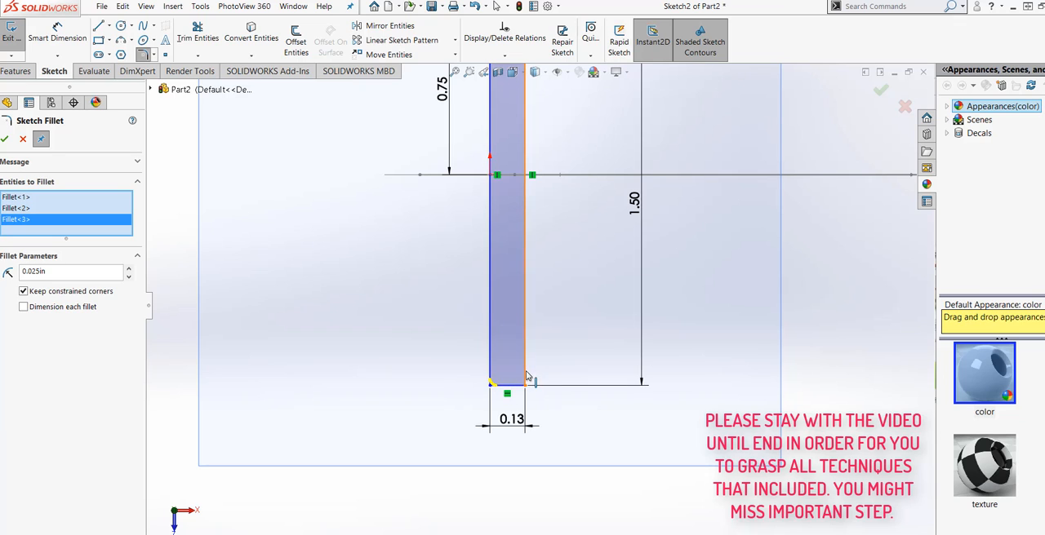
{"action": "left_click", "coordinate": [527, 376]}
{"action": "left_click", "coordinate": [513, 389]}
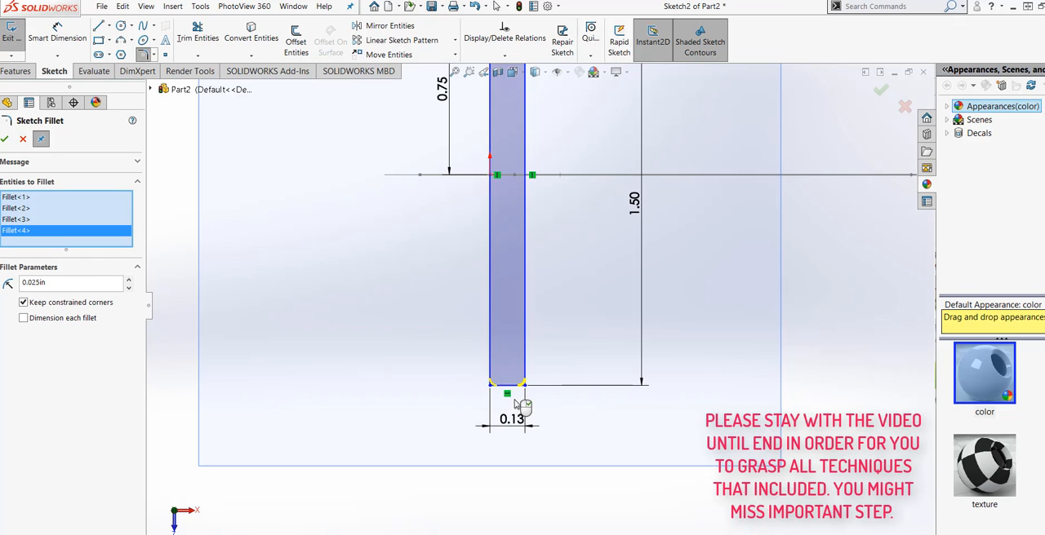
Step: Apply the fillets to the rectangle's four corners, close the fillet command and exit the sketch
{"action": "scroll", "coordinate": [515, 414], "scroll_direction": "down", "scroll_amount": 5}
{"action": "scroll", "coordinate": [517, 371], "scroll_direction": "up", "scroll_amount": 5}
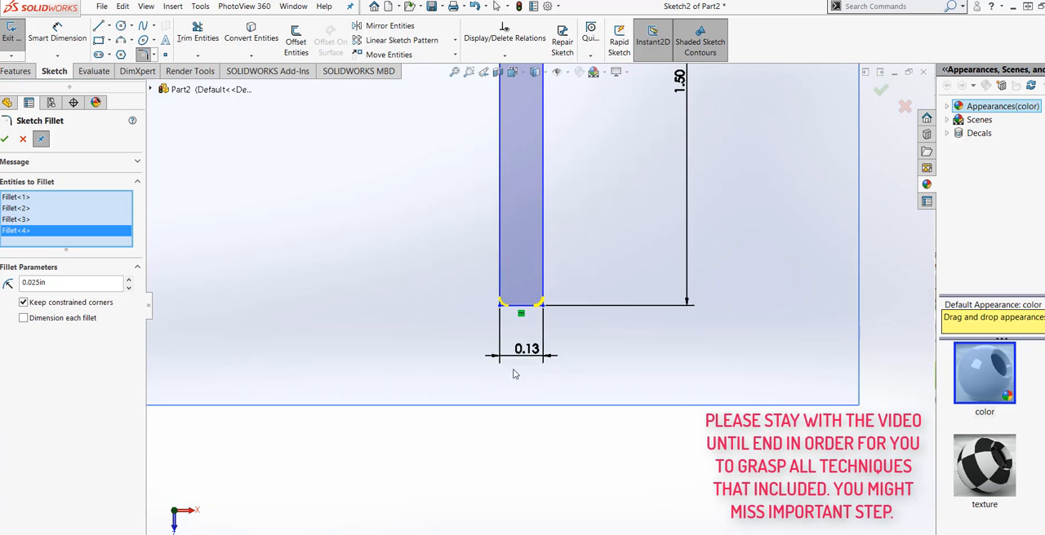
{"action": "scroll", "coordinate": [642, 155], "scroll_direction": "down", "scroll_amount": 4}
{"action": "scroll", "coordinate": [535, 307], "scroll_direction": "up", "scroll_amount": 8}
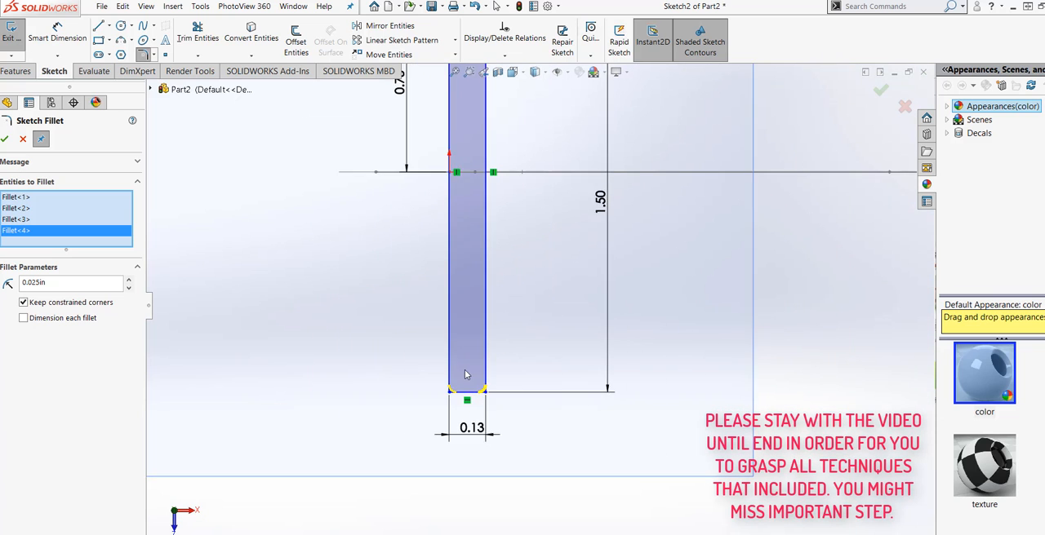
{"action": "left_click", "coordinate": [5, 139]}
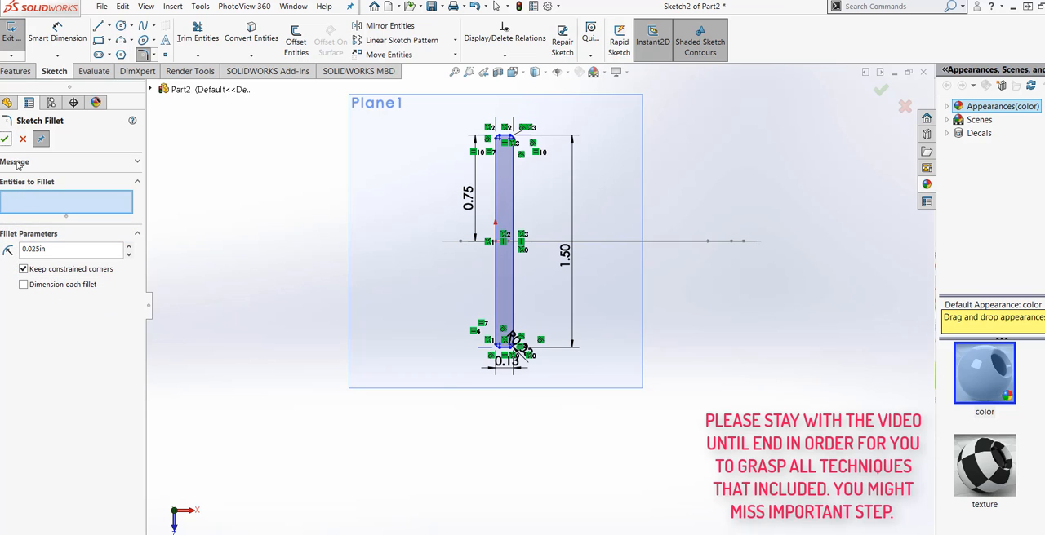
{"action": "left_click", "coordinate": [5, 139]}
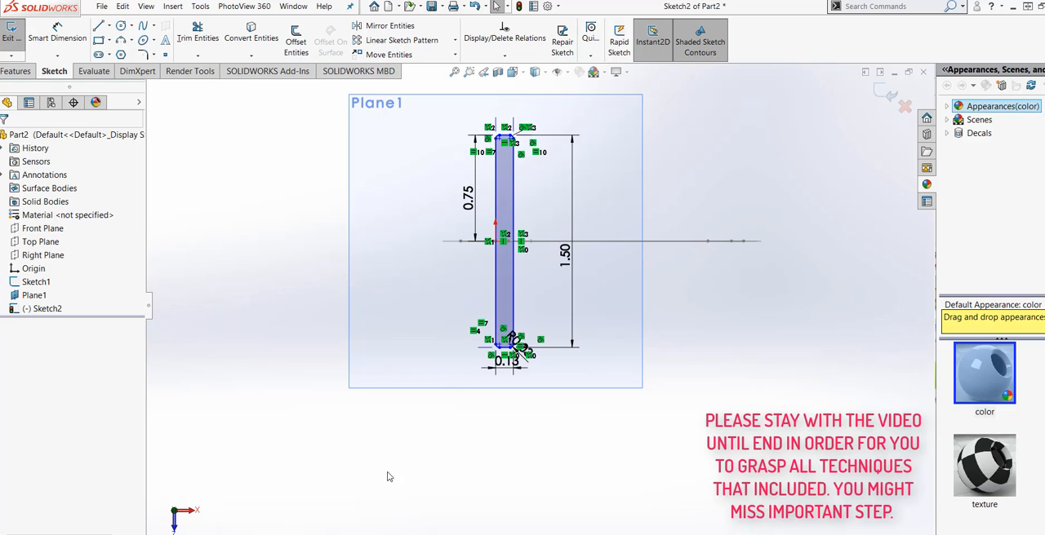
{"action": "mouse_move", "coordinate": [451, 508]}
{"action": "middle_mouse_down"}
{"action": "mouse_move", "coordinate": [453, 433]}
{"action": "mouse_move", "coordinate": [507, 415]}
{"action": "mouse_move", "coordinate": [496, 361]}
{"action": "mouse_move", "coordinate": [479, 387]}
{"action": "mouse_move", "coordinate": [491, 390]}
{"action": "middle_mouse_up"}
{"action": "scroll", "coordinate": [580, 222], "scroll_direction": "down", "scroll_amount": 2}
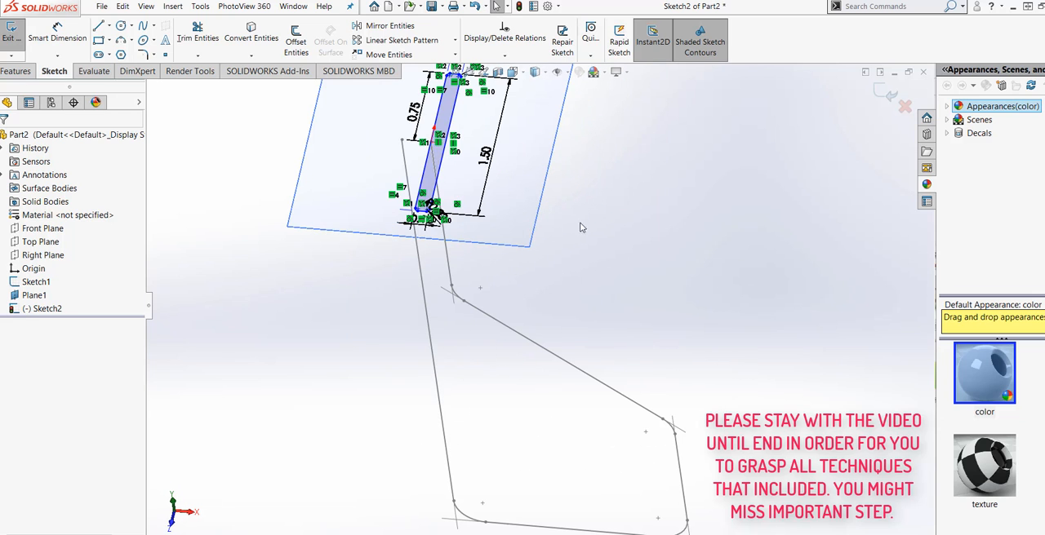
{"action": "left_click", "coordinate": [886, 95]}
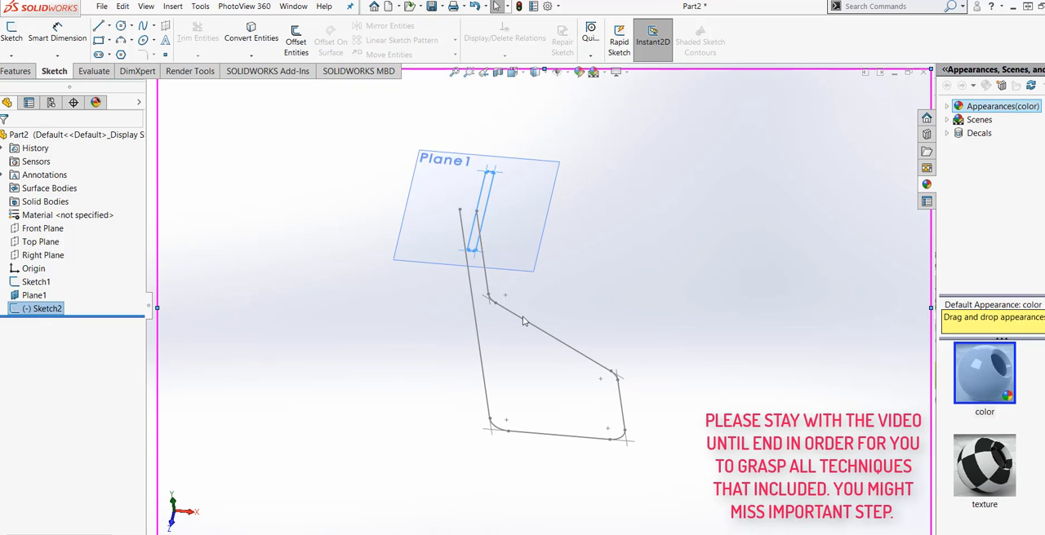
Step: Sweep the filleted rectangle sketch as a solid along the stepped profile sketch as the path
{"action": "mouse_move", "coordinate": [490, 327]}
{"action": "middle_mouse_down"}
{"action": "mouse_move", "coordinate": [493, 367]}
{"action": "mouse_move", "coordinate": [357, 394]}
{"action": "middle_mouse_up"}
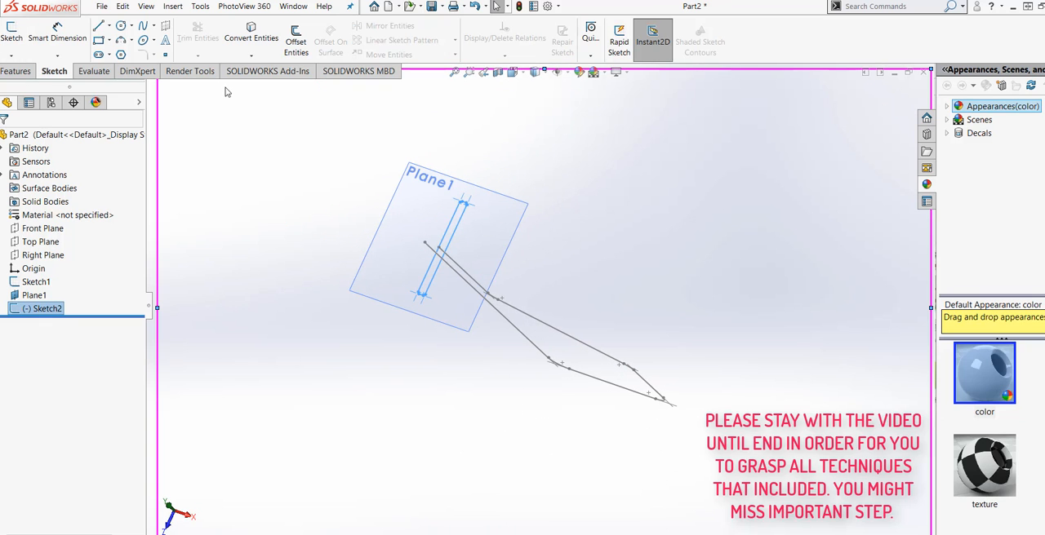
{"action": "left_click", "coordinate": [15, 71]}
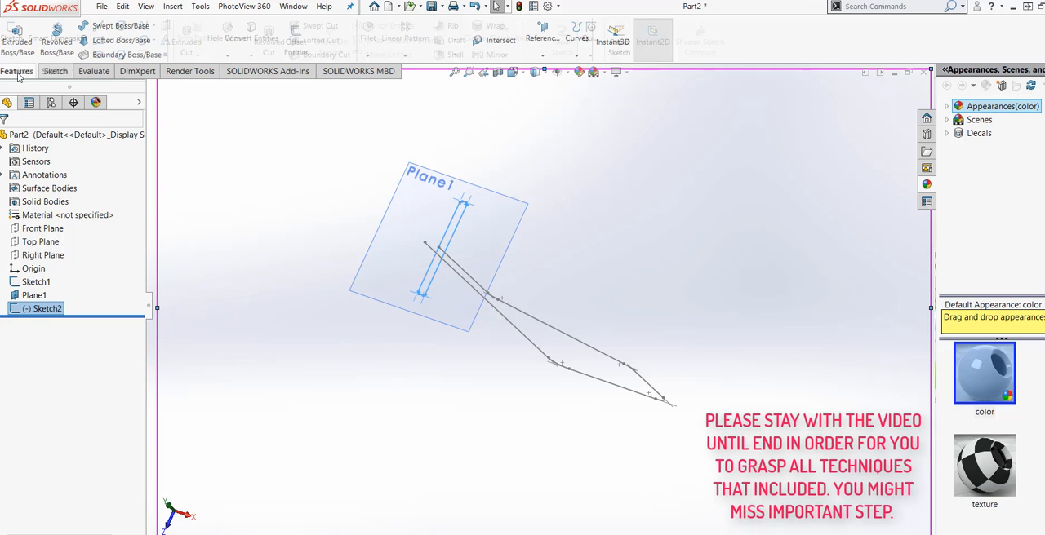
{"action": "left_click", "coordinate": [112, 26]}
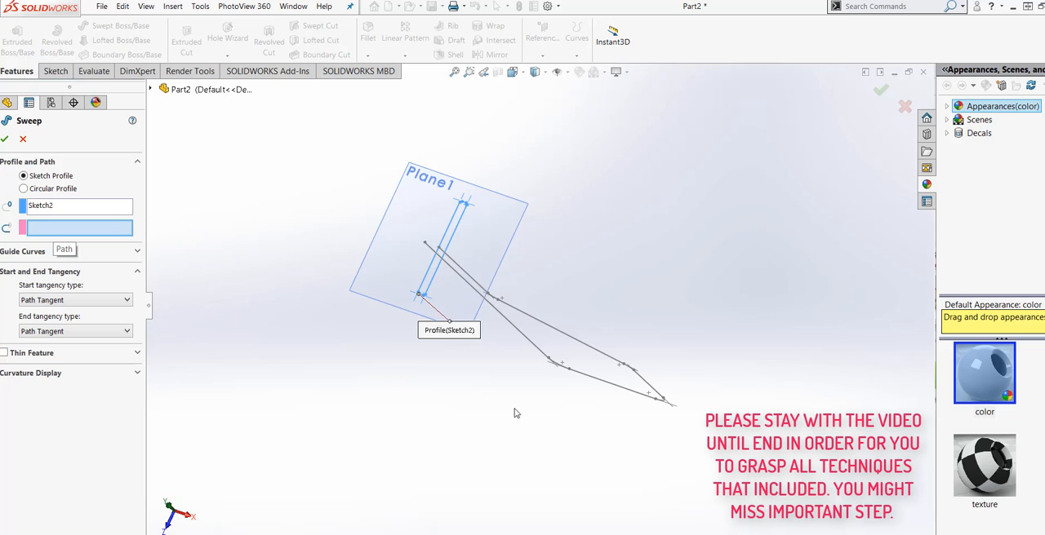
{"action": "middle_click_drag", "start_coordinate": [515, 413], "coordinate": [529, 322]}
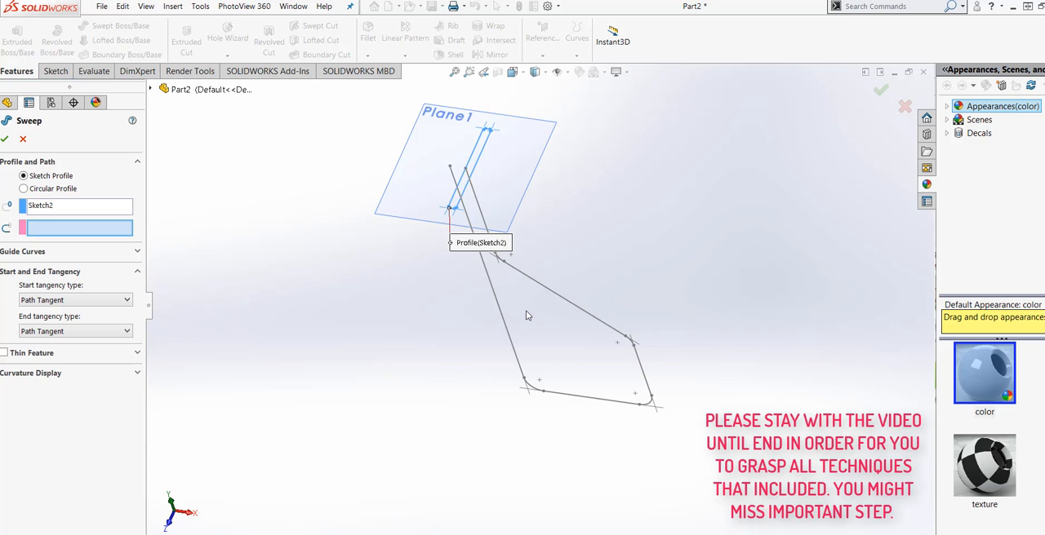
{"action": "left_click", "coordinate": [526, 316]}
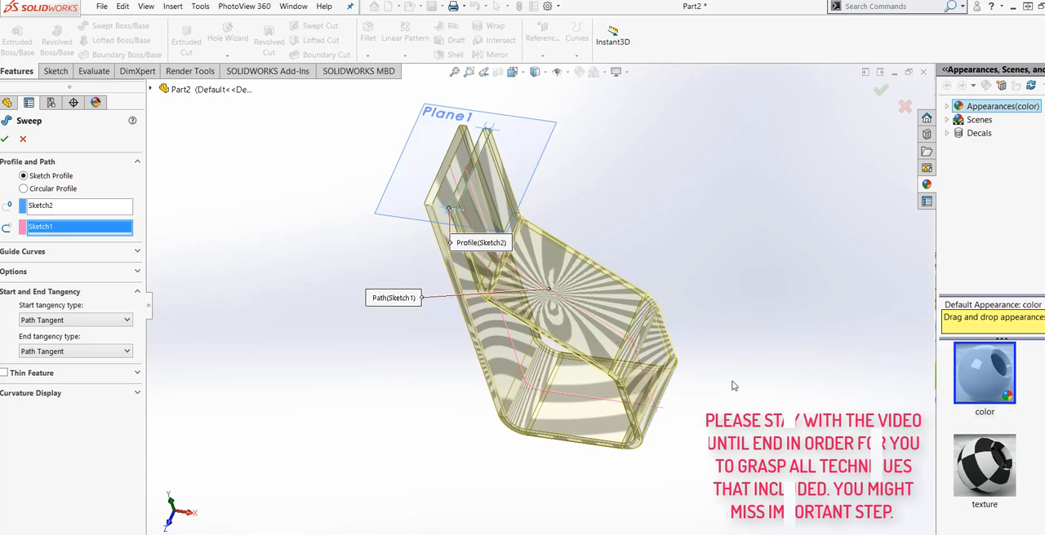
{"action": "mouse_move", "coordinate": [731, 314]}
{"action": "middle_mouse_down"}
{"action": "mouse_move", "coordinate": [734, 347]}
{"action": "mouse_move", "coordinate": [767, 329]}
{"action": "mouse_move", "coordinate": [746, 303]}
{"action": "mouse_move", "coordinate": [667, 270]}
{"action": "mouse_move", "coordinate": [626, 239]}
{"action": "mouse_move", "coordinate": [740, 252]}
{"action": "mouse_move", "coordinate": [758, 240]}
{"action": "mouse_move", "coordinate": [727, 240]}
{"action": "mouse_move", "coordinate": [716, 287]}
{"action": "mouse_move", "coordinate": [730, 303]}
{"action": "mouse_move", "coordinate": [670, 317]}
{"action": "mouse_move", "coordinate": [679, 323]}
{"action": "middle_mouse_up"}
{"action": "scroll", "coordinate": [696, 304], "scroll_direction": "up", "scroll_amount": 1}
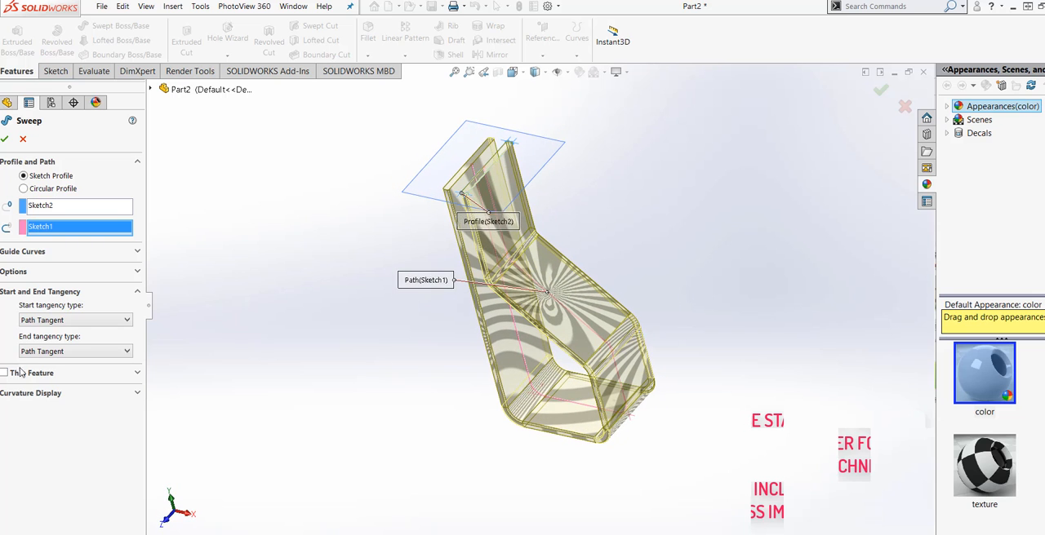
{"action": "left_click", "coordinate": [5, 139]}
Step: Hide the reference plane at the upper end of the swept body
{"action": "middle_click_drag", "start_coordinate": [422, 455], "coordinate": [439, 400]}
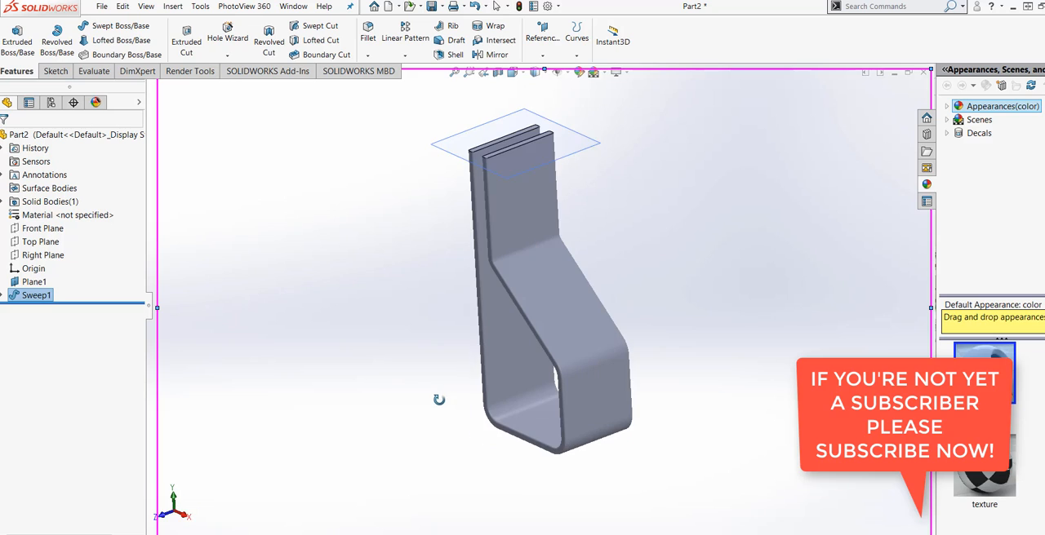
{"action": "right_click", "coordinate": [596, 156]}
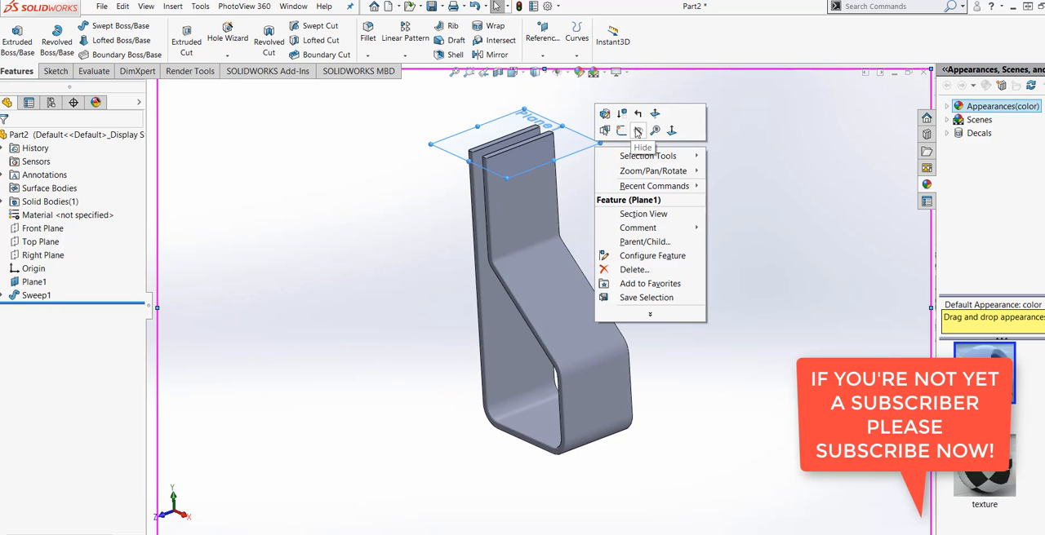
{"action": "left_click", "coordinate": [639, 131]}
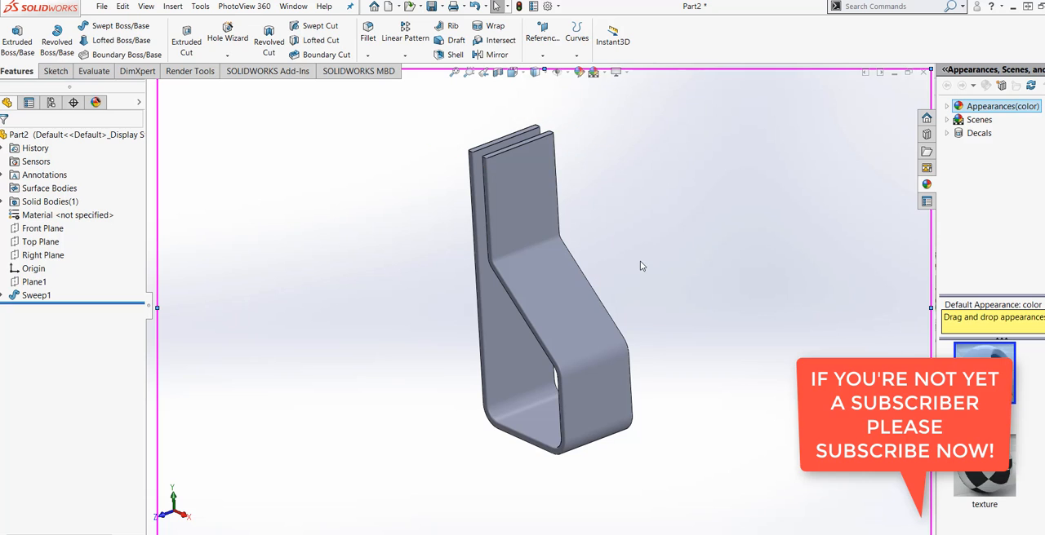
Step: Start a sketch on the flat upper outer face above the sloped section, viewed normal to that face
{"action": "middle_click_drag", "start_coordinate": [628, 257], "coordinate": [602, 240]}
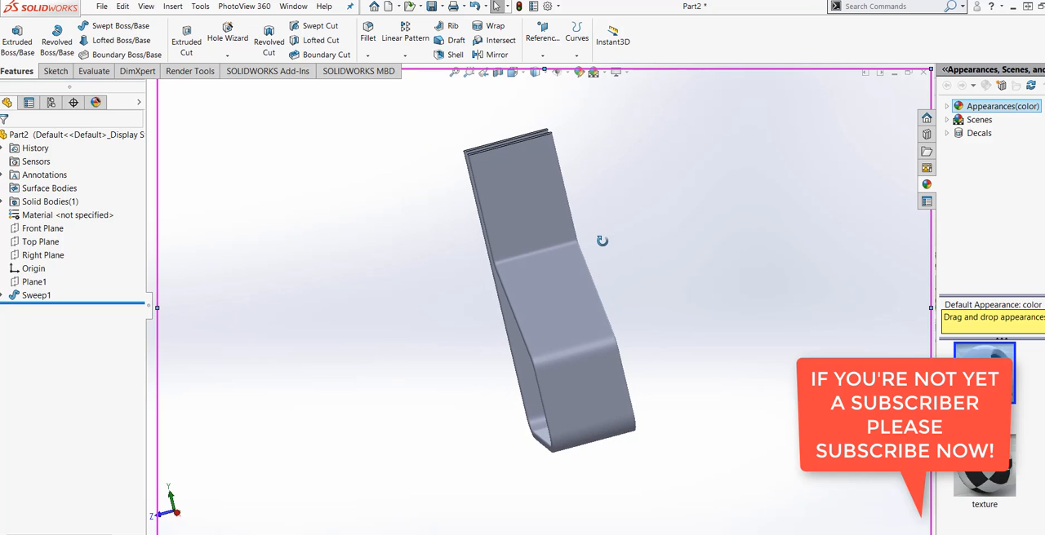
{"action": "right_click", "coordinate": [559, 207]}
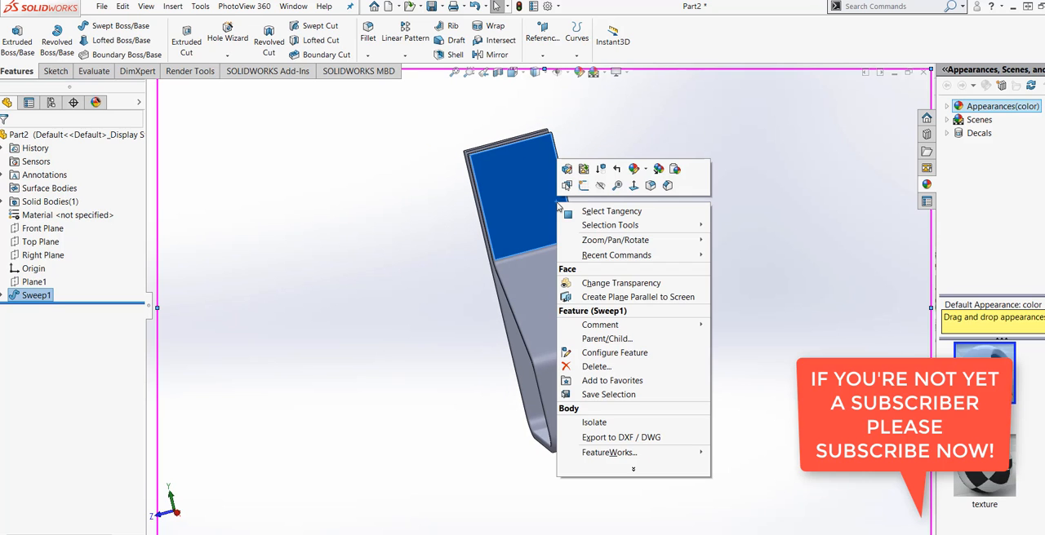
{"action": "left_click", "coordinate": [632, 191]}
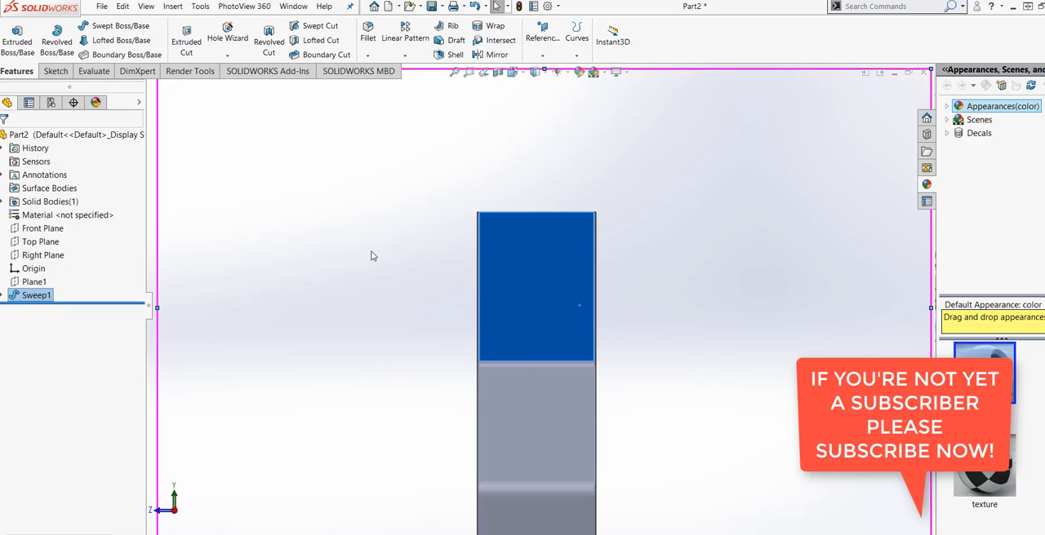
{"action": "left_click", "coordinate": [56, 71]}
{"action": "left_click", "coordinate": [11, 37]}
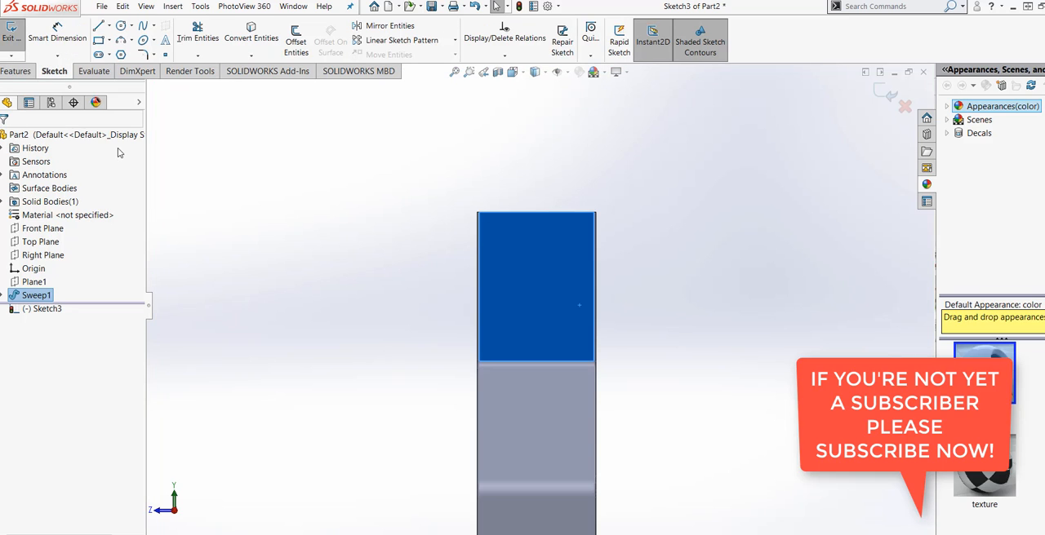
Step: Sketch a vertical straight slot centred across the face near its upper edge, about 0.45 in wide and 0.79 in between arc centres
{"action": "left_click", "coordinate": [109, 55]}
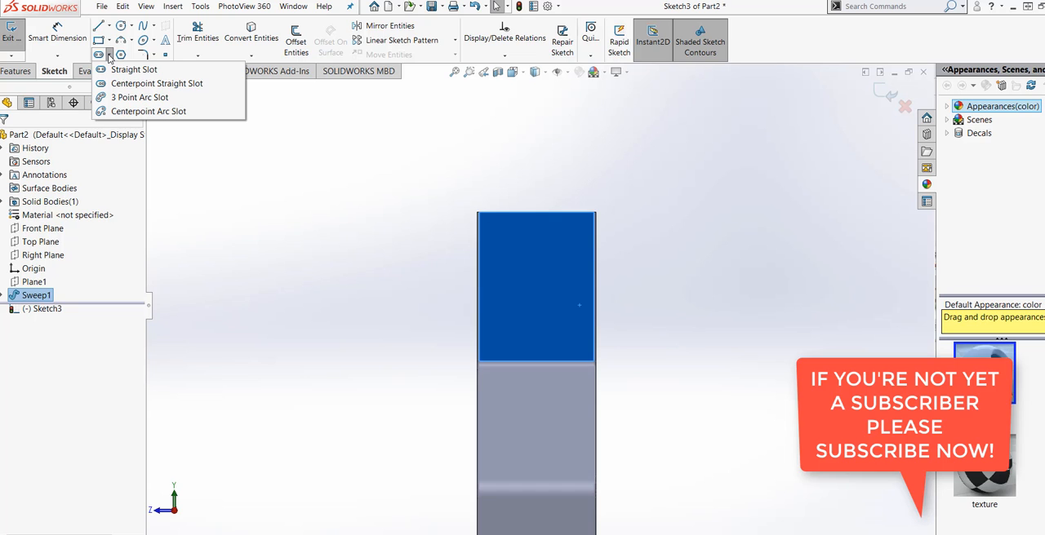
{"action": "left_click", "coordinate": [122, 70]}
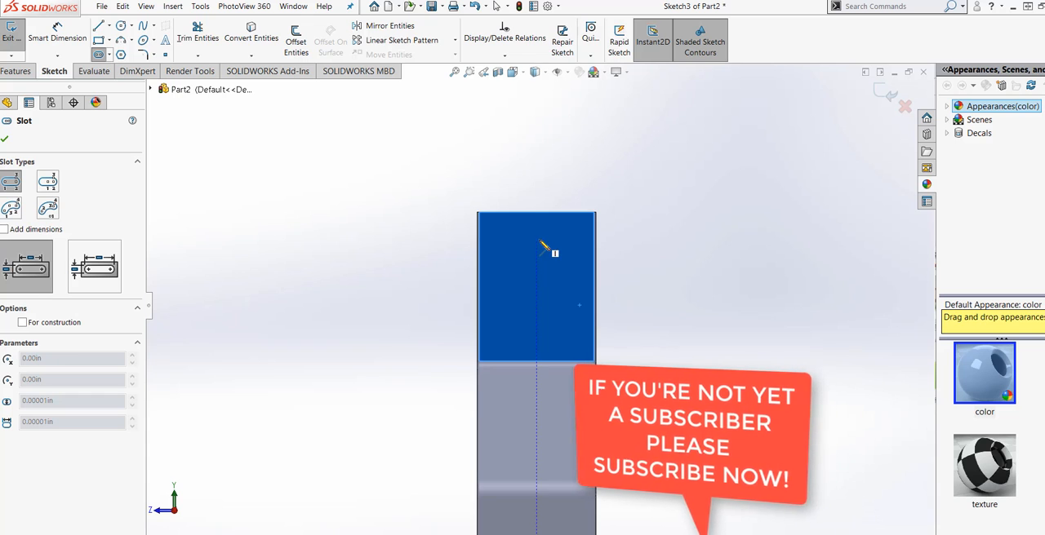
{"action": "left_click", "coordinate": [537, 292]}
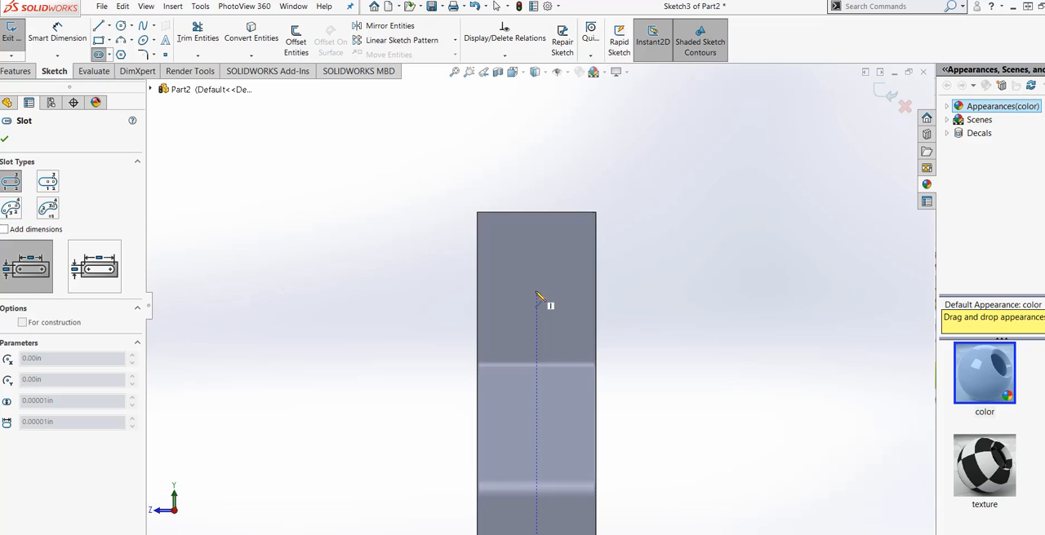
{"action": "left_click", "coordinate": [537, 231]}
{"action": "left_click", "coordinate": [555, 249]}
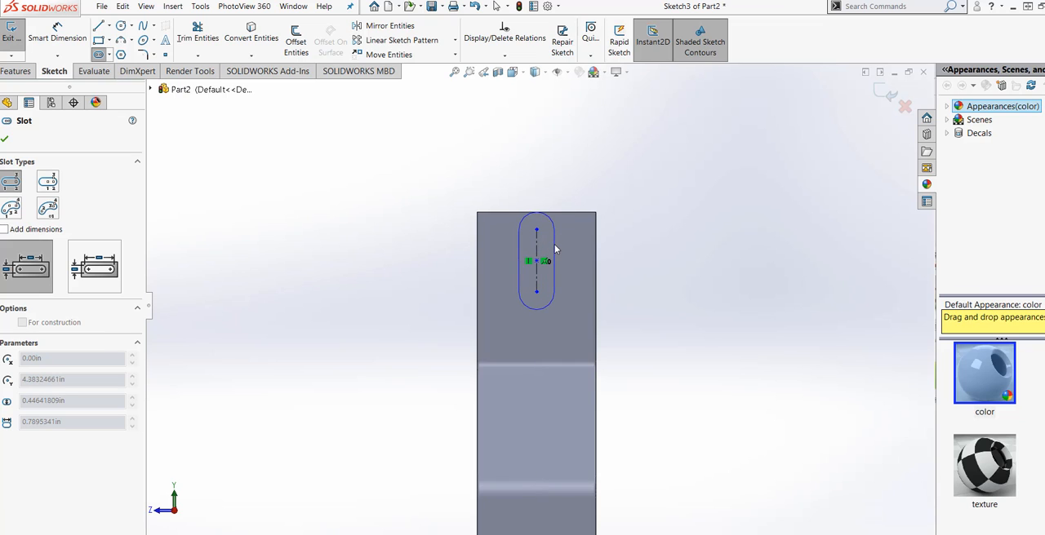
Step: Dimension the slot's centre point 0.75 in below the face's upper edge
{"action": "left_click", "coordinate": [58, 35]}
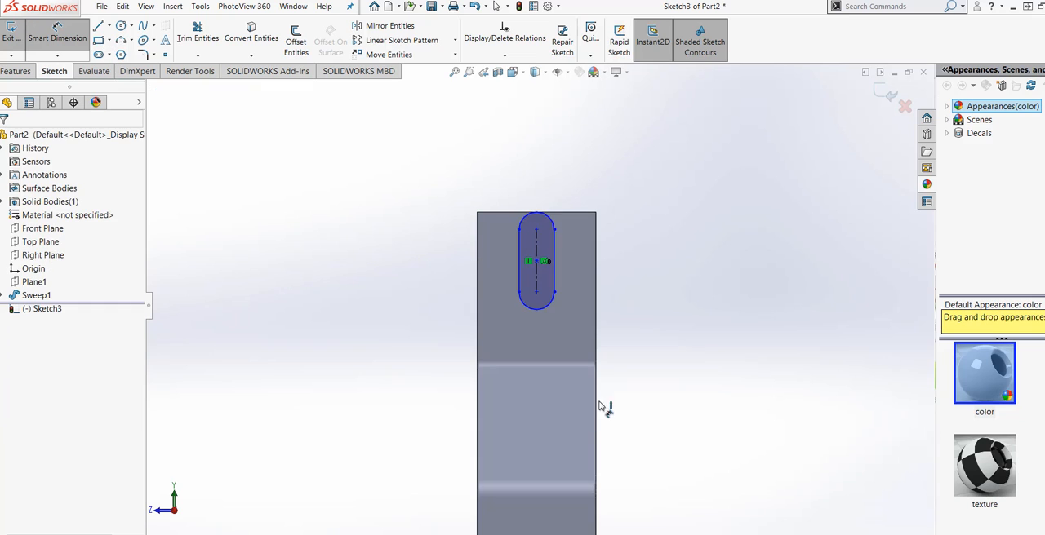
{"action": "scroll", "coordinate": [604, 329], "scroll_direction": "down", "scroll_amount": 2}
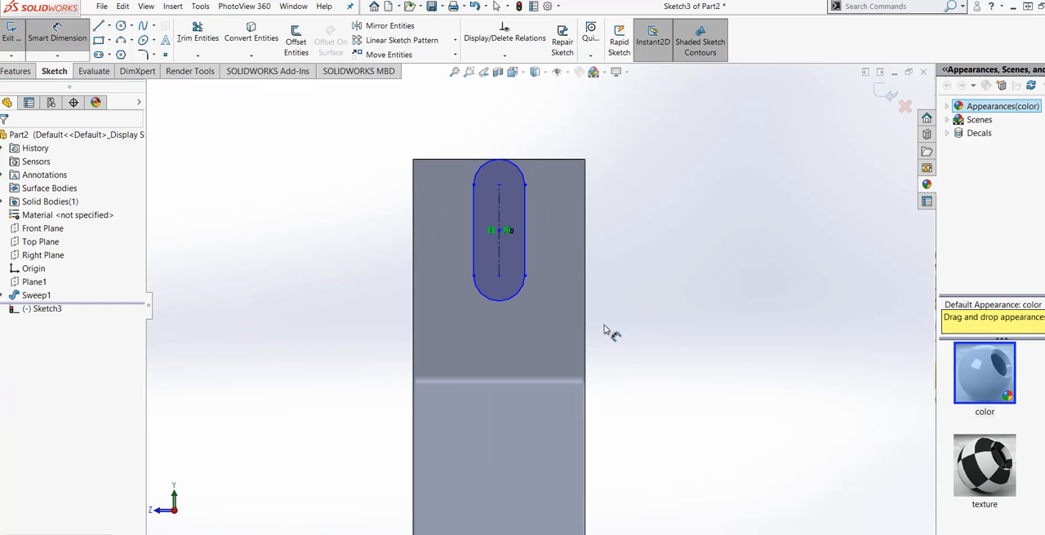
{"action": "left_click", "coordinate": [498, 231]}
{"action": "left_click", "coordinate": [547, 165]}
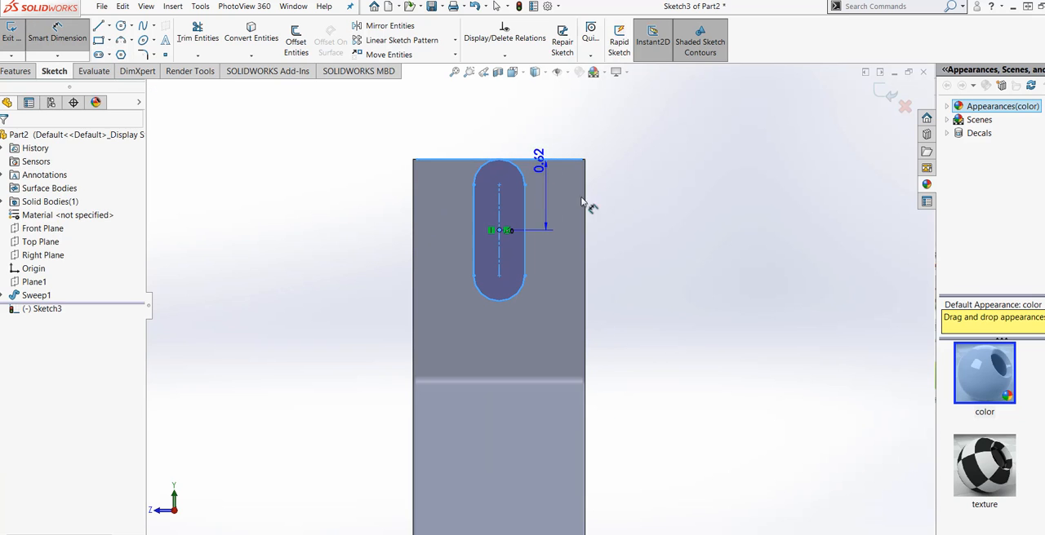
{"action": "left_click", "coordinate": [618, 222]}
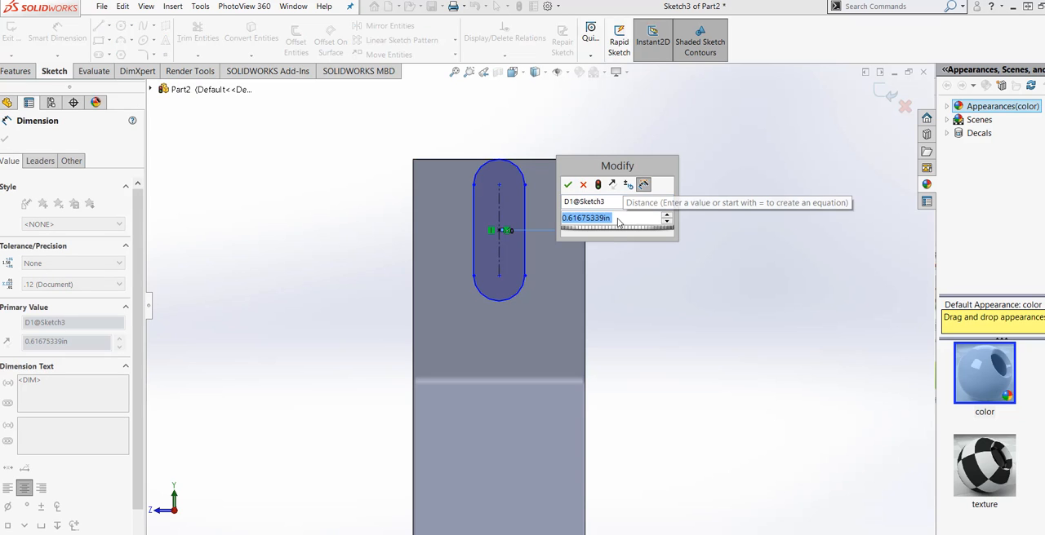
{"action": "type", "text": ".75"}
{"action": "mouse_move", "coordinate": [622, 239]}
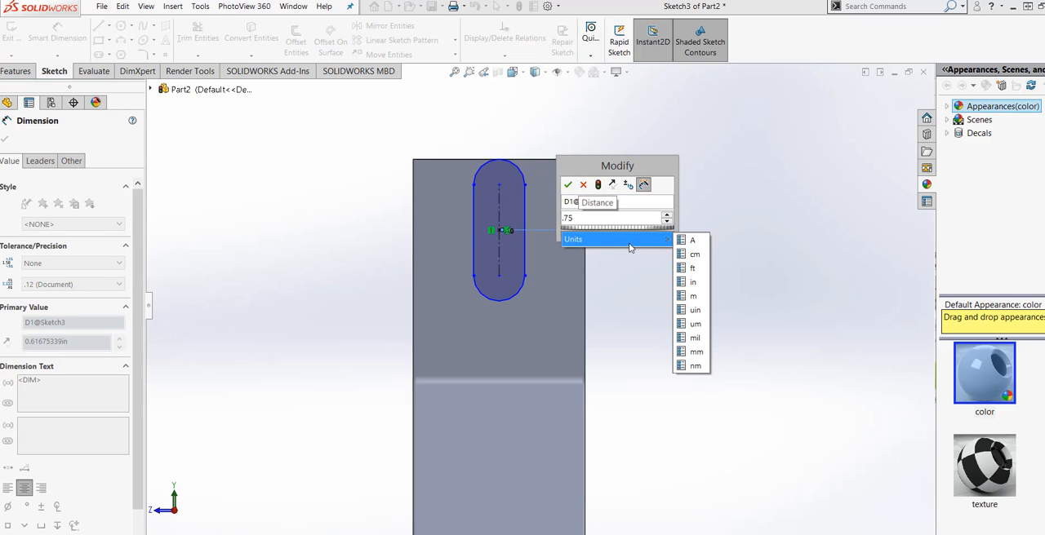
{"action": "left_click", "coordinate": [688, 277]}
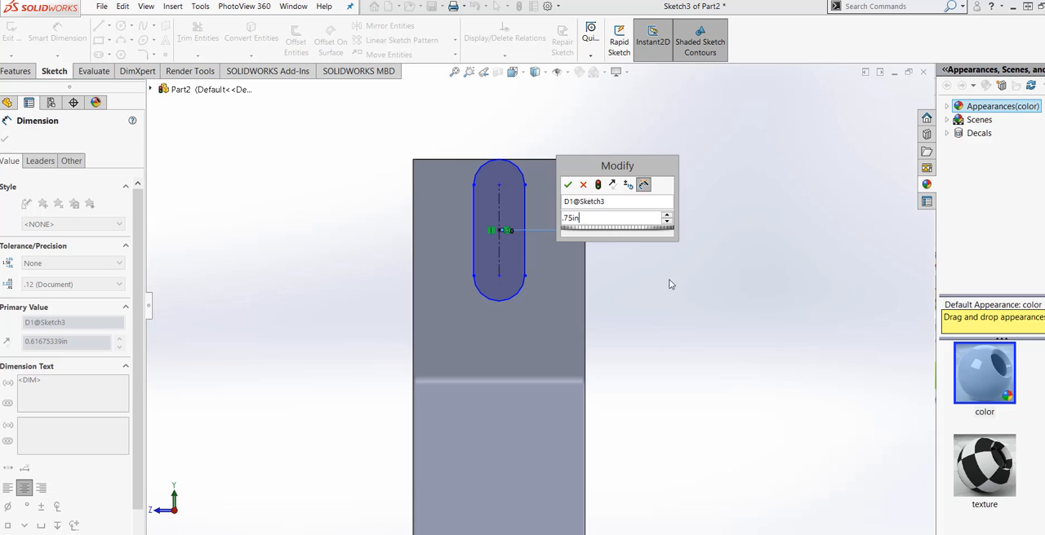
{"action": "left_click", "coordinate": [568, 185]}
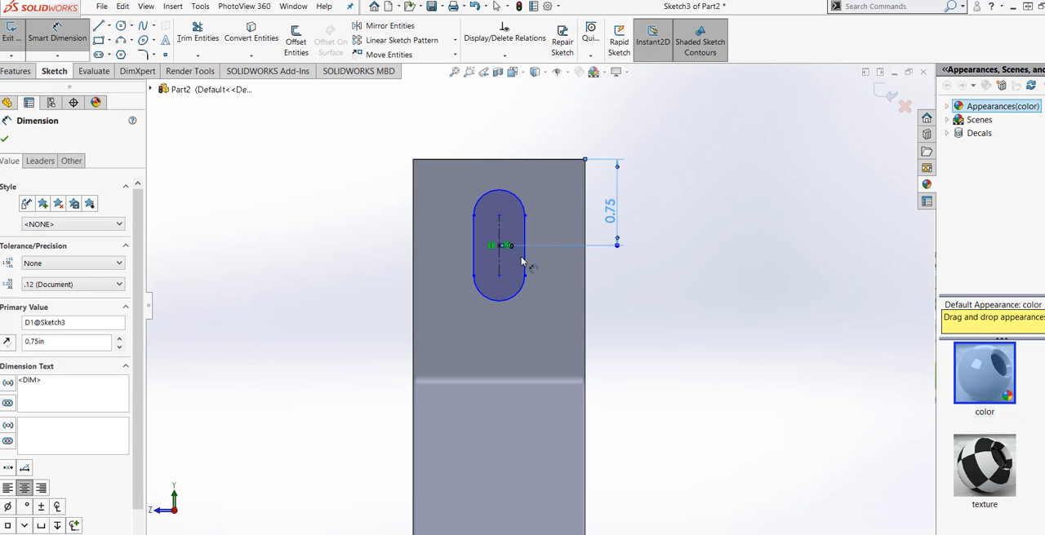
Step: Dimension the slot's straight side at 0.75 in between the arc centres
{"action": "left_click", "coordinate": [524, 261]}
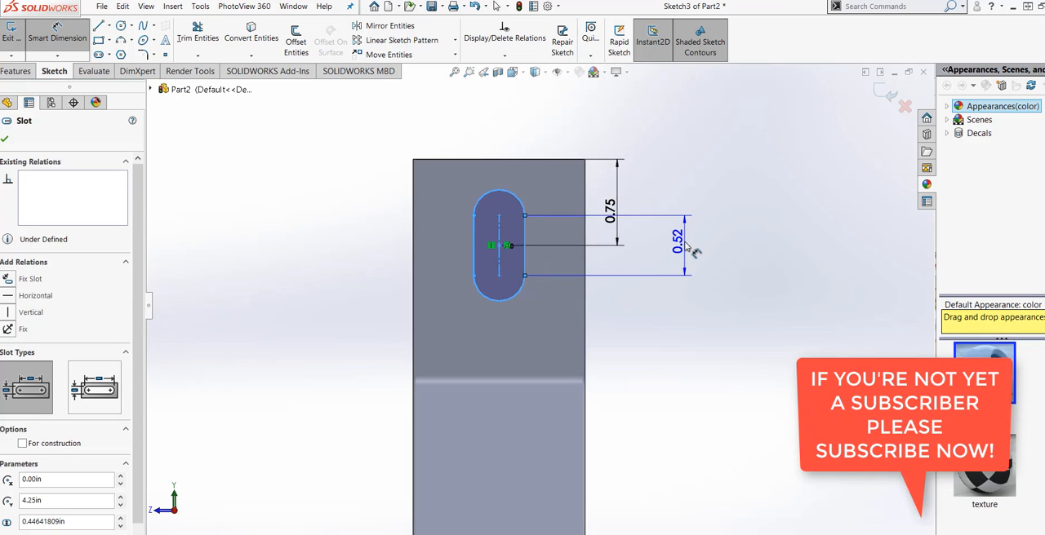
{"action": "left_click", "coordinate": [687, 248]}
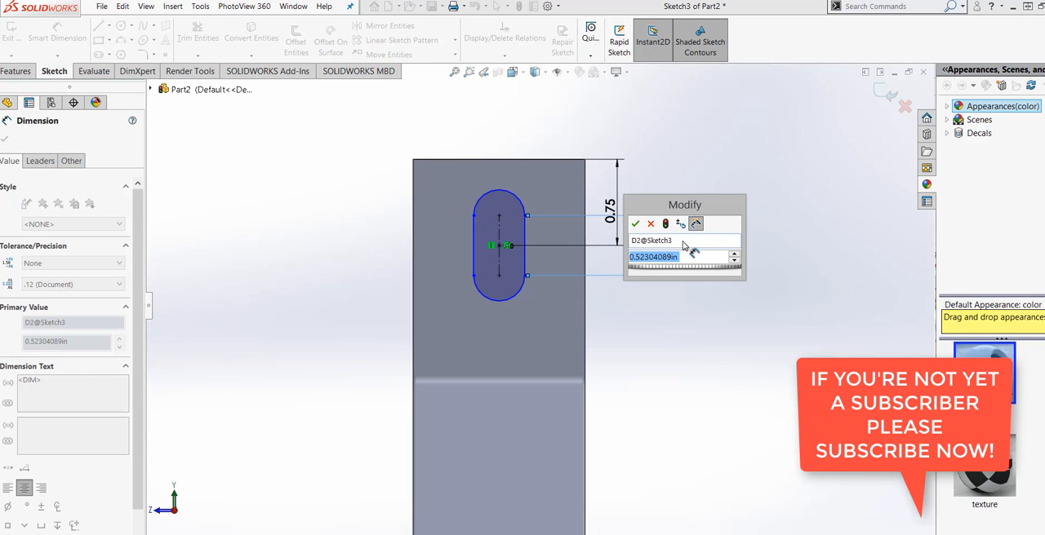
{"action": "type", "text": ".75"}
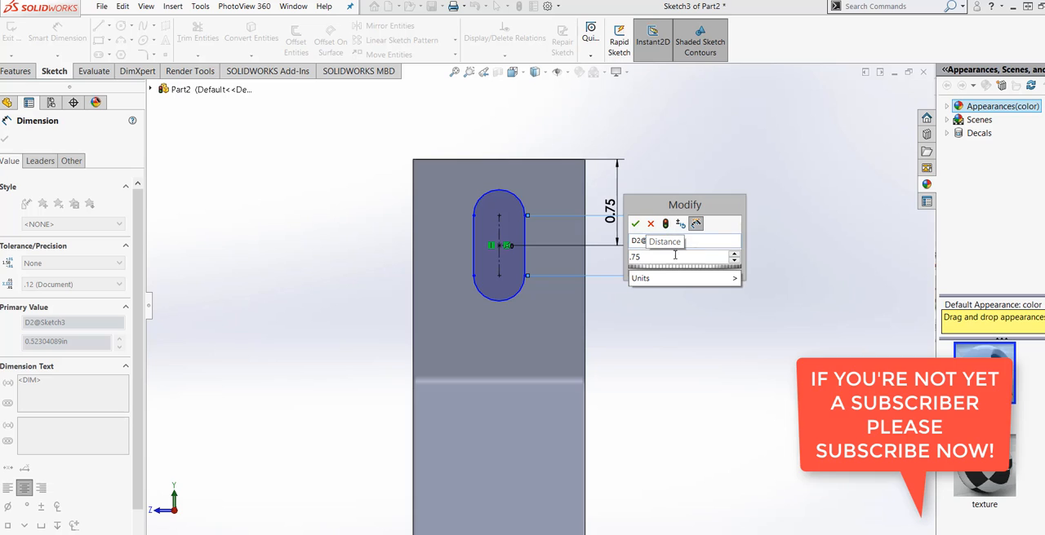
{"action": "mouse_move", "coordinate": [692, 282]}
{"action": "left_click", "coordinate": [756, 324]}
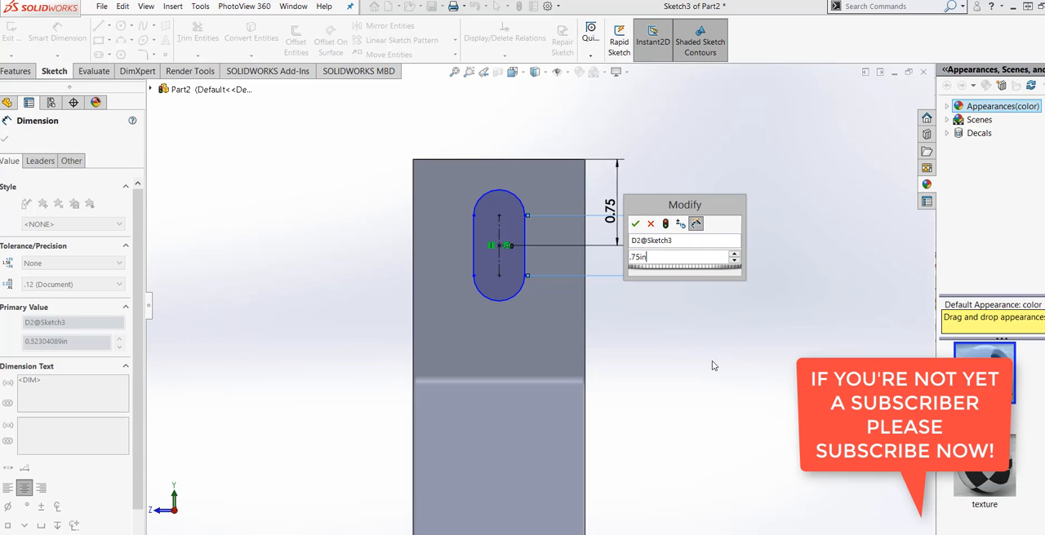
{"action": "key", "text": "Return"}
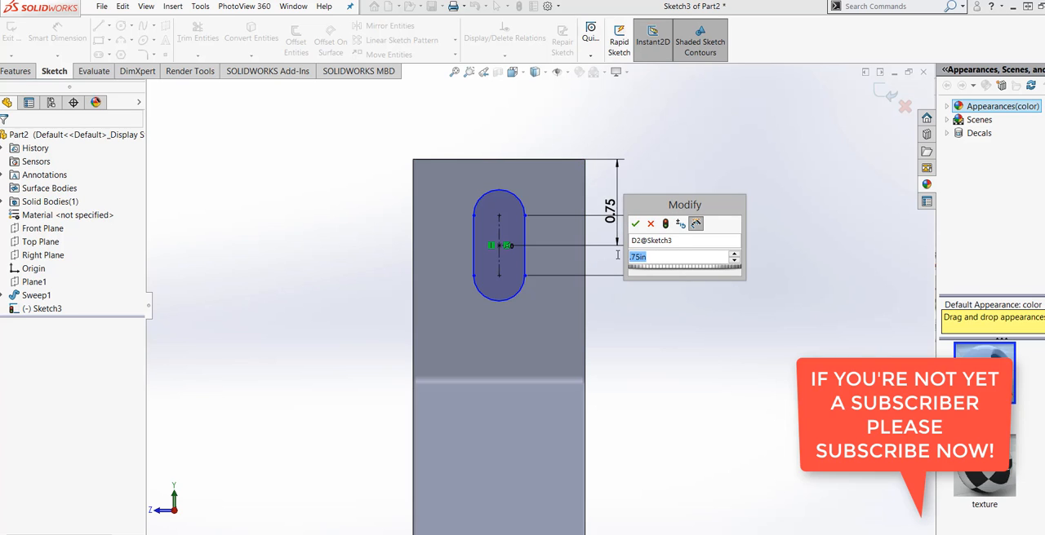
Step: Try a length of 1.5 in for the slot's straight side
{"action": "type", "text": "1.5"}
{"action": "mouse_move", "coordinate": [692, 282]}
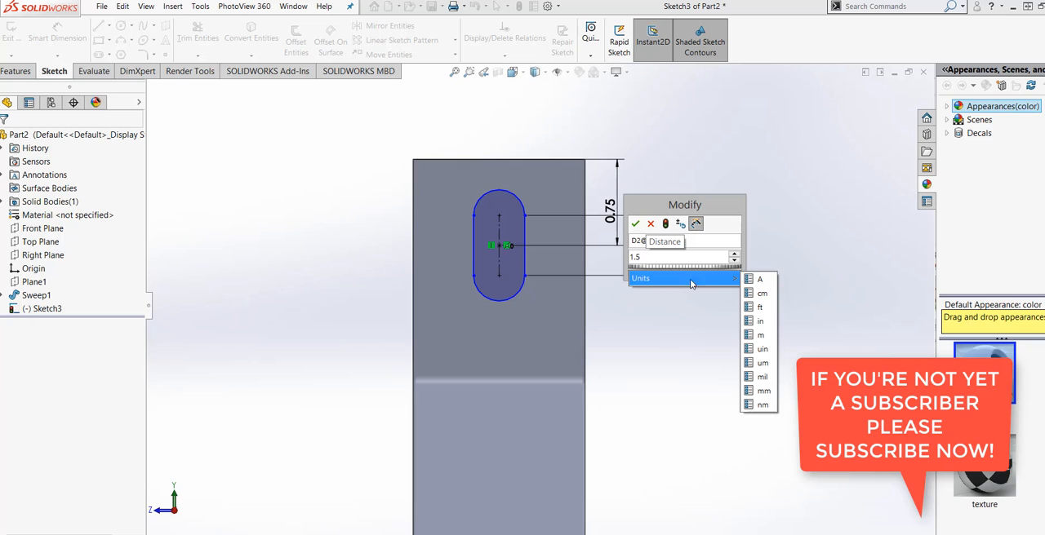
{"action": "left_click", "coordinate": [760, 321]}
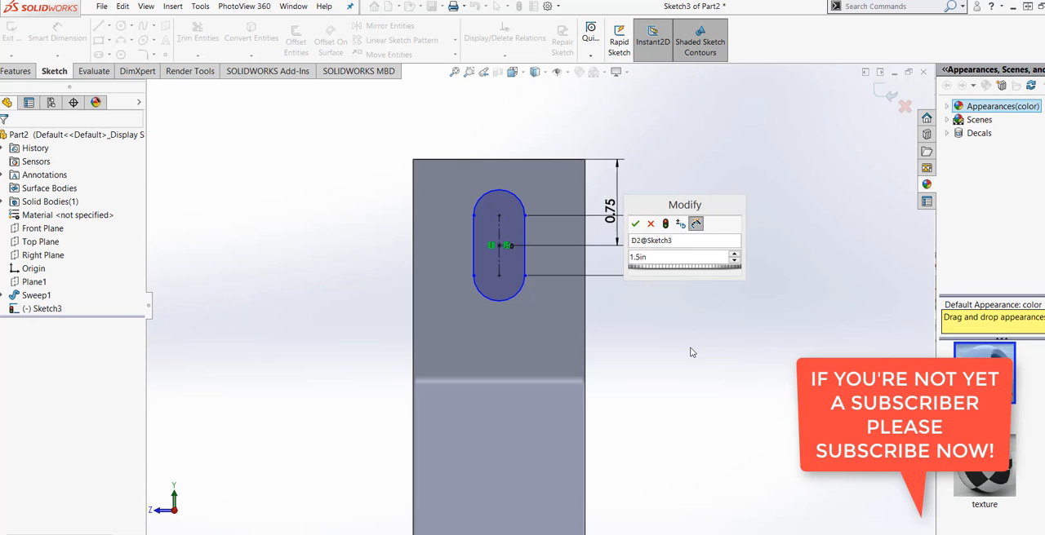
{"action": "left_click", "coordinate": [665, 225]}
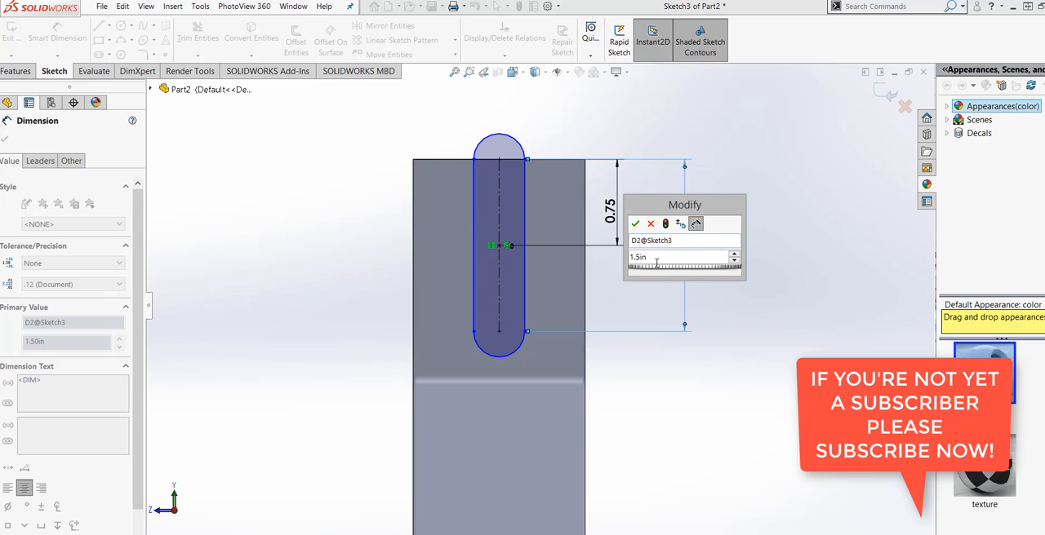
Step: Set the length of the slot's straight side to 0.75 in and accept the dimension
{"action": "double_click", "coordinate": [655, 259]}
{"action": "type", "text": ".75"}
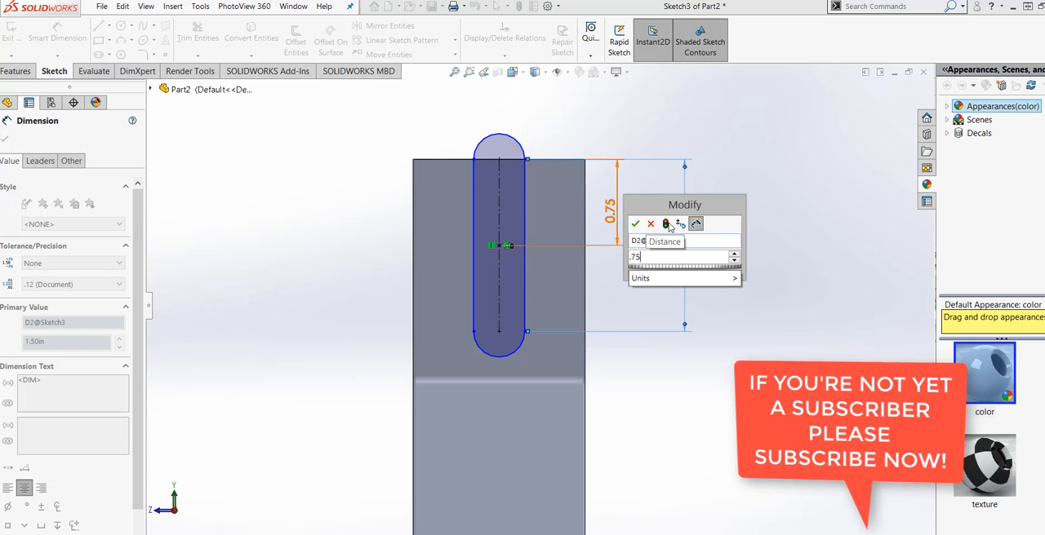
{"action": "key", "text": "Return"}
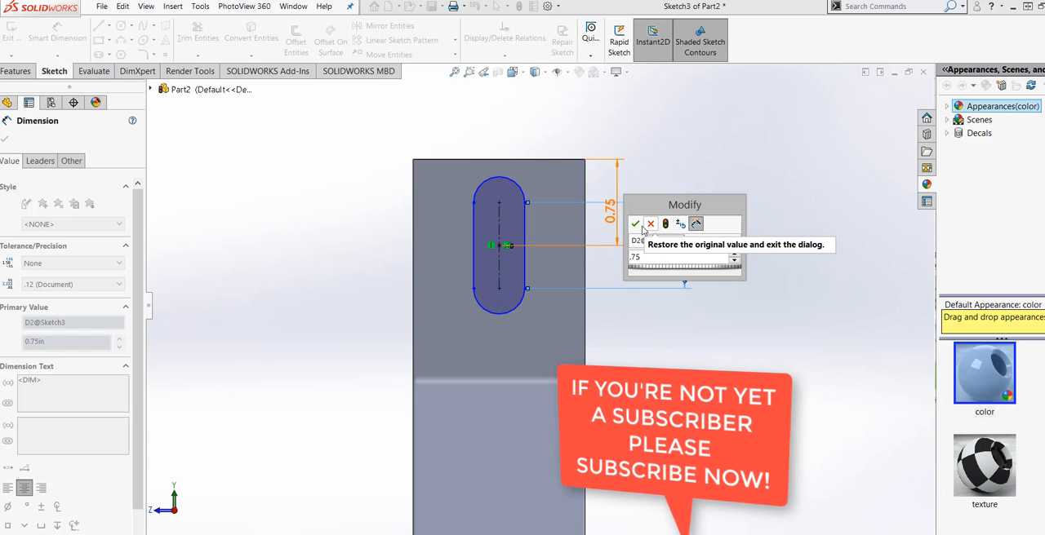
{"action": "left_click", "coordinate": [635, 223]}
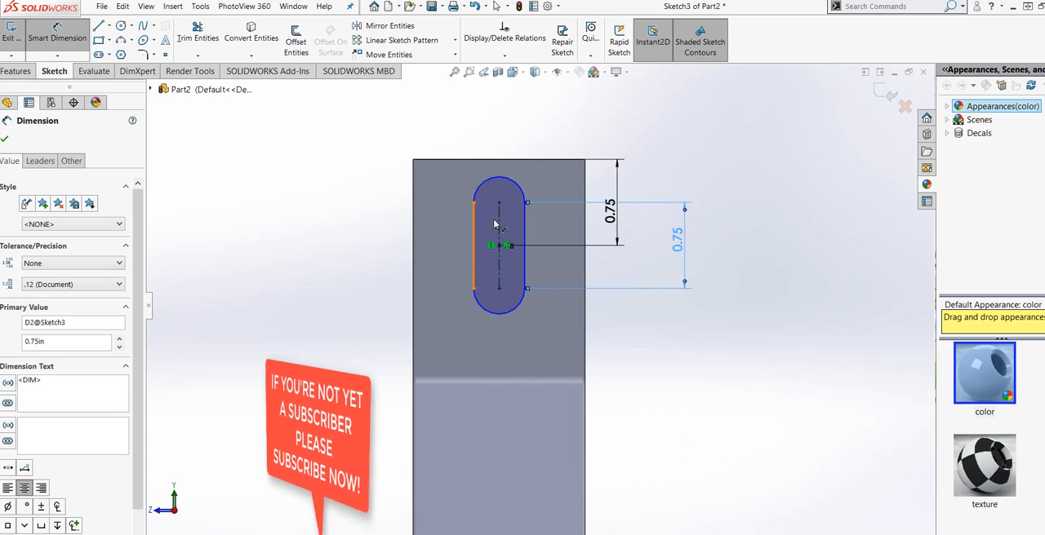
Step: Add a driven dimension between the slot's vertical centreline and the face's right-hand side edge
{"action": "left_click", "coordinate": [480, 237]}
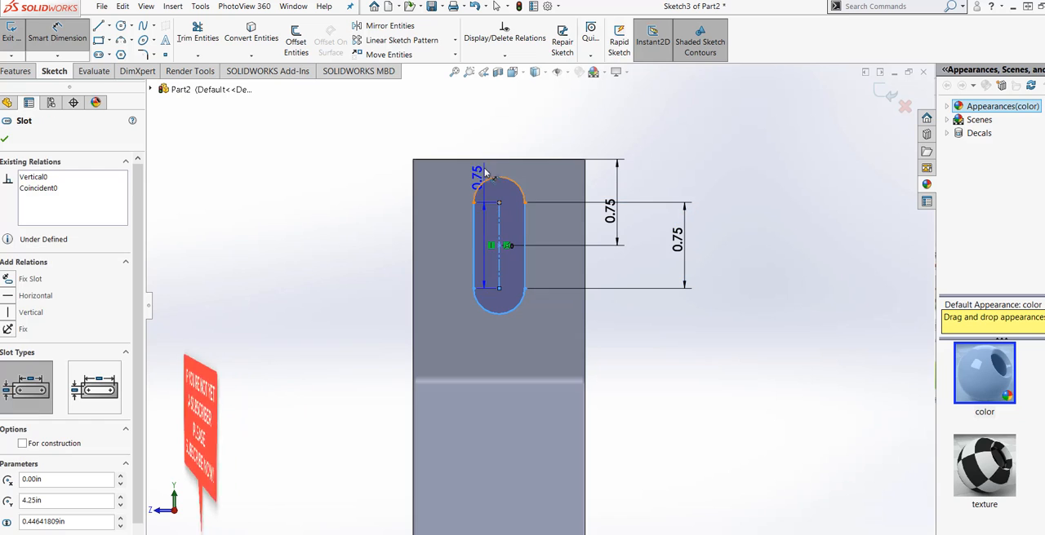
{"action": "left_click", "coordinate": [585, 168]}
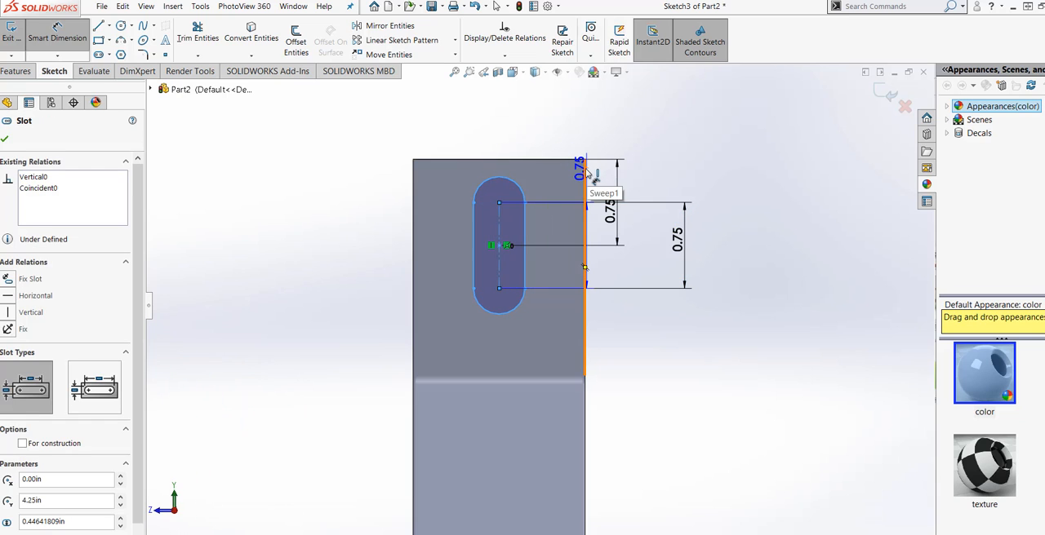
{"action": "left_click", "coordinate": [548, 130]}
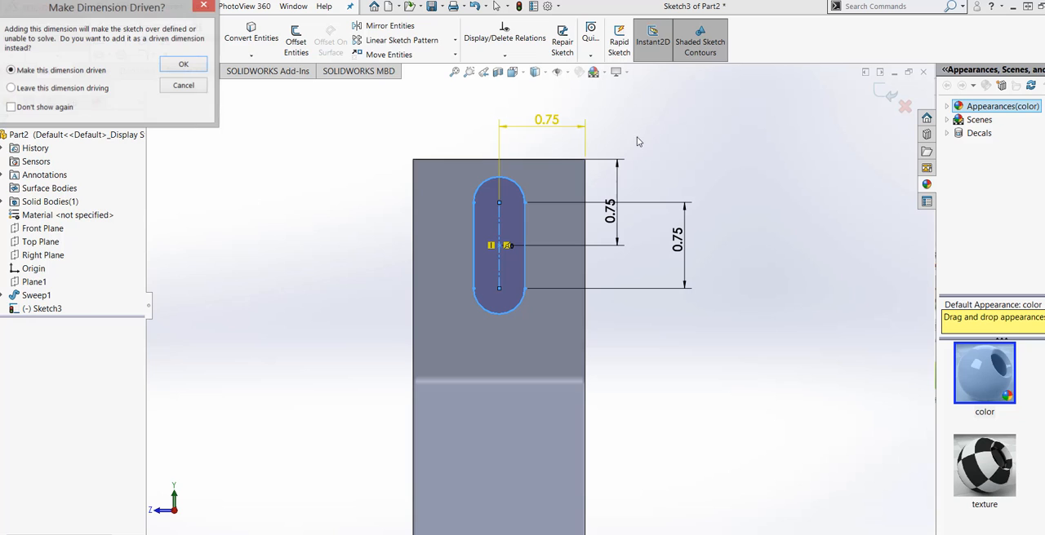
{"action": "left_click", "coordinate": [183, 64]}
{"action": "key", "text": "Escape"}
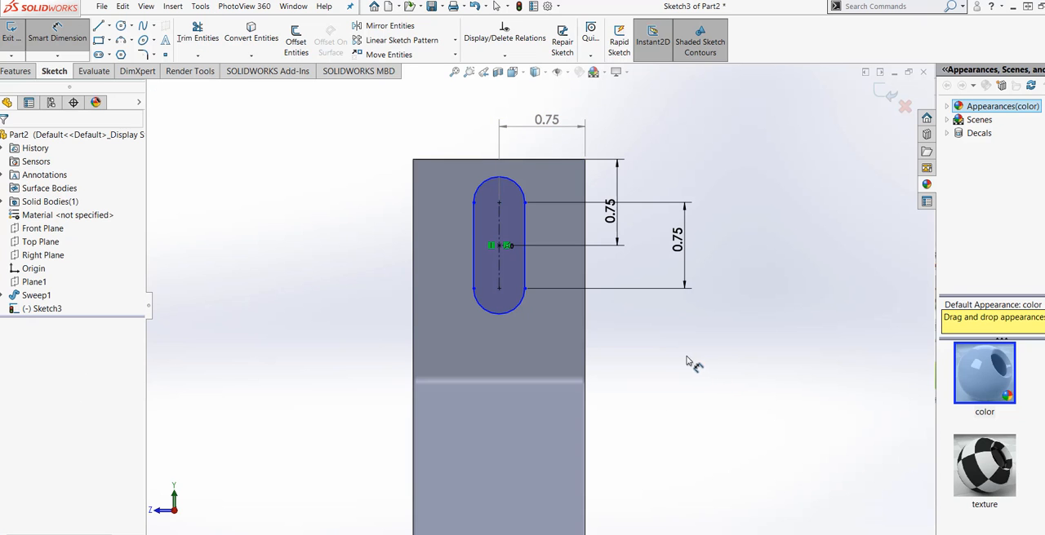
Step: Set the distance from the face's upper edge to the slot's centre point to 1 in
{"action": "left_click", "coordinate": [619, 222]}
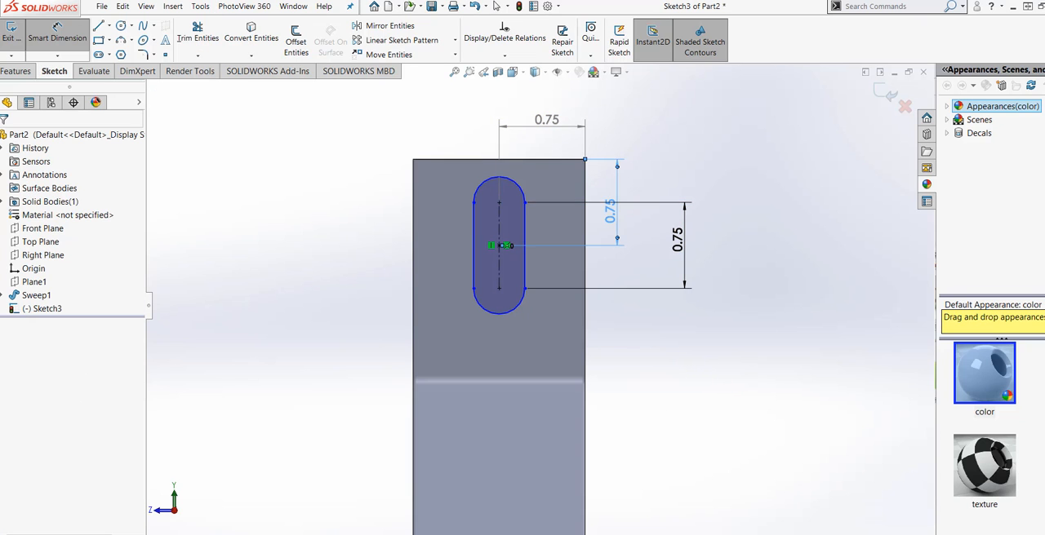
{"action": "double_click", "coordinate": [611, 211]}
{"action": "type", "text": "1"}
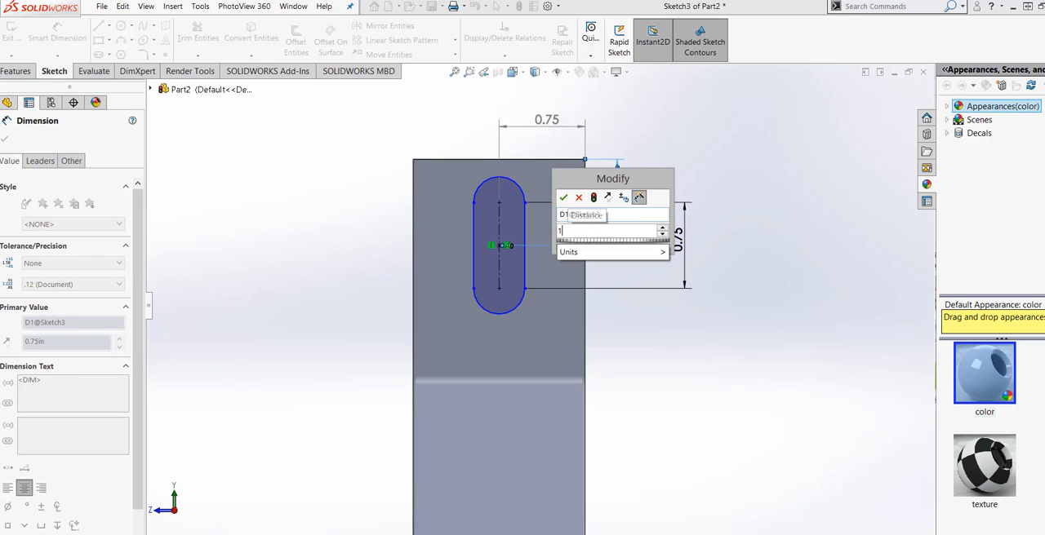
{"action": "left_click", "coordinate": [596, 200]}
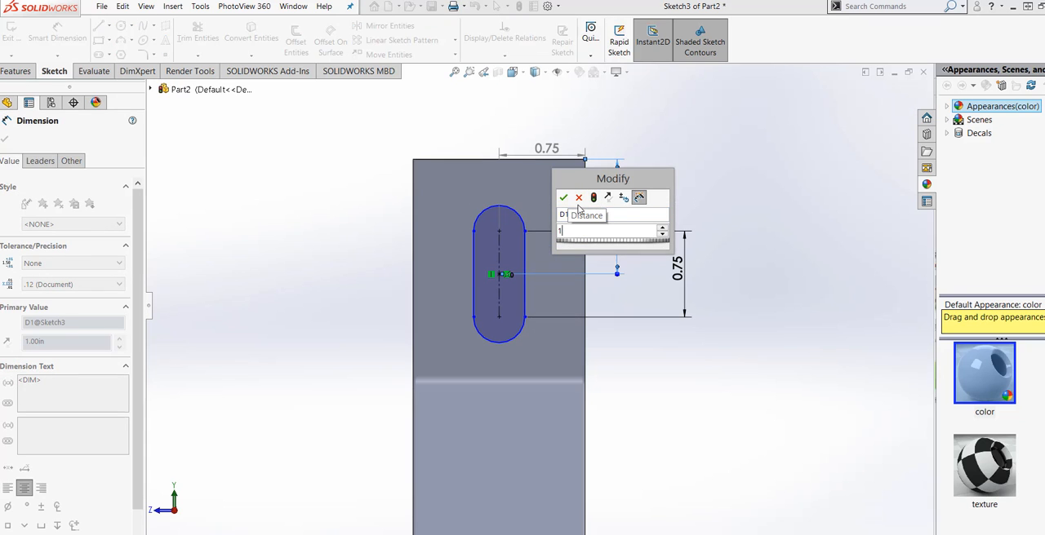
{"action": "left_click", "coordinate": [564, 199]}
{"action": "left_click", "coordinate": [636, 354]}
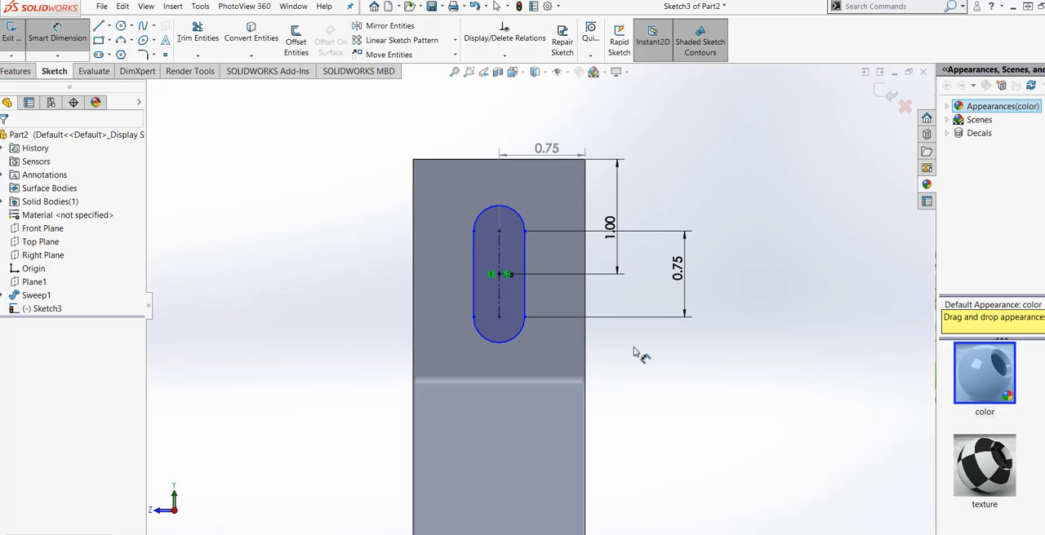
Step: Save the part as EXERCISE185 in the SOLIDWORKS ALL EXERCISE folder
{"action": "scroll", "coordinate": [635, 354], "scroll_direction": "up", "scroll_amount": 1}
{"action": "middle_click_drag", "start_coordinate": [572, 389], "coordinate": [704, 522]}
{"action": "left_click", "coordinate": [772, 532]}
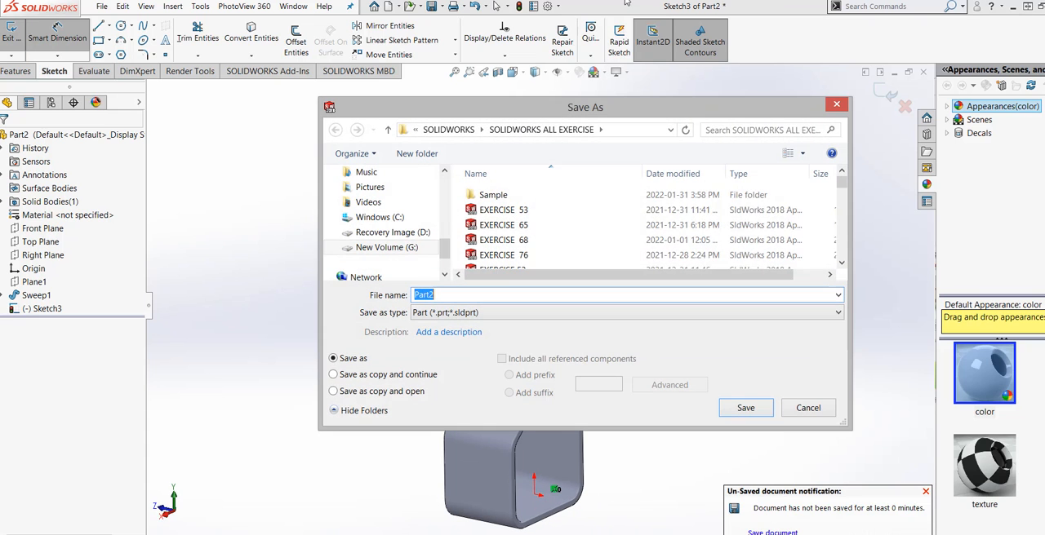
{"action": "left_click_drag", "start_coordinate": [845, 188], "coordinate": [845, 253]}
{"action": "left_click", "coordinate": [502, 263]}
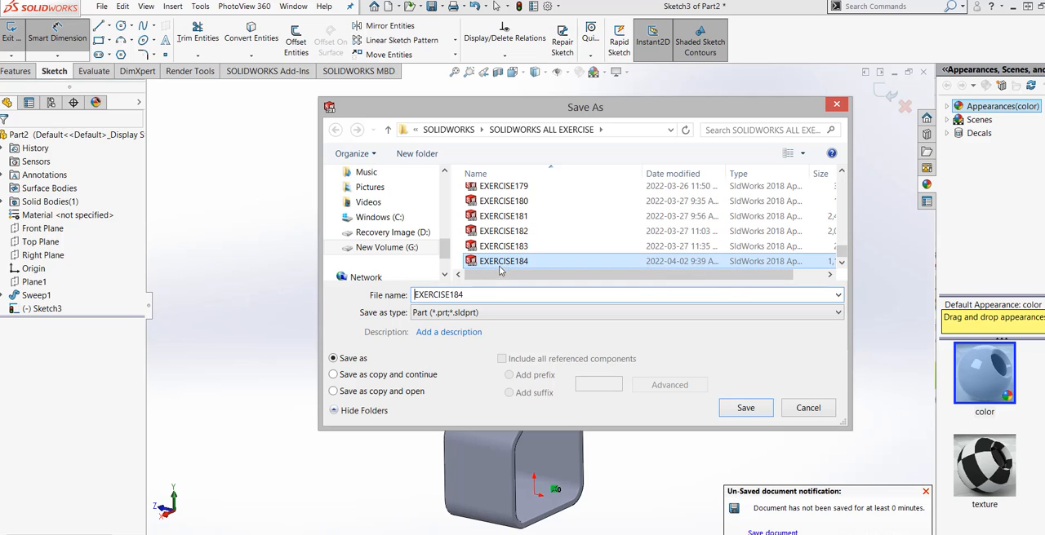
{"action": "double_click", "coordinate": [472, 295]}
{"action": "left_click", "coordinate": [472, 295]}
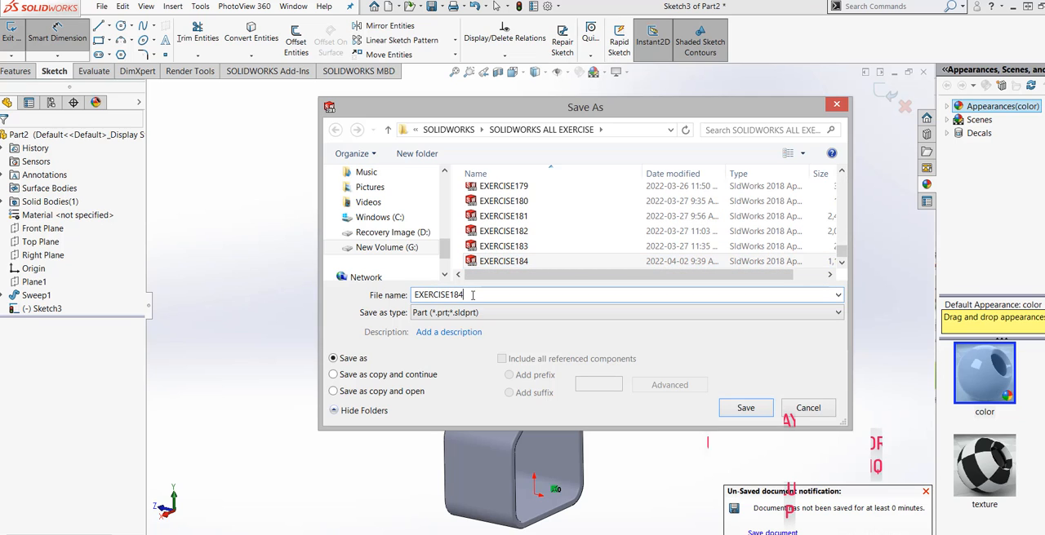
{"action": "key", "text": "BackSpace"}
{"action": "type", "text": "5"}
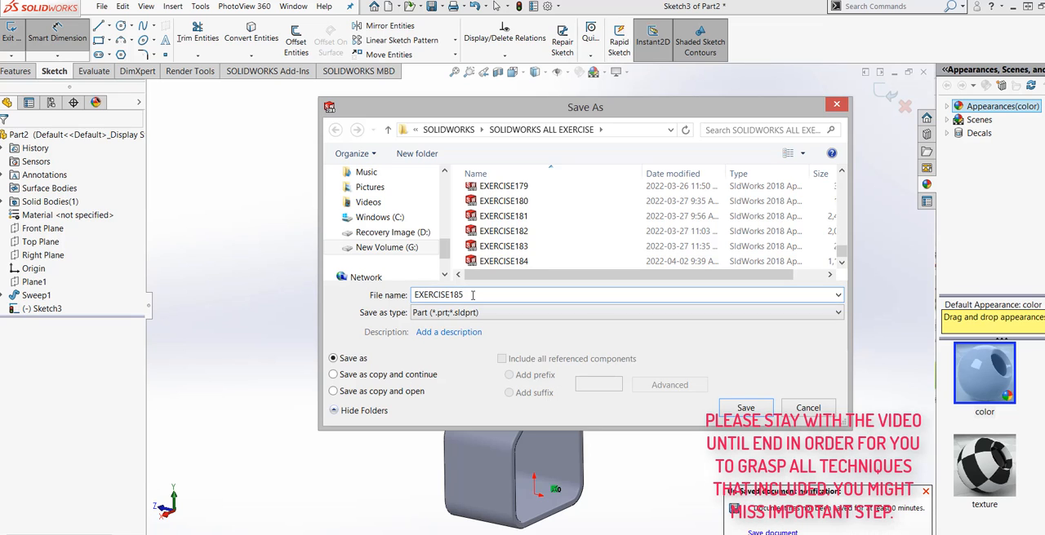
{"action": "left_click", "coordinate": [745, 414]}
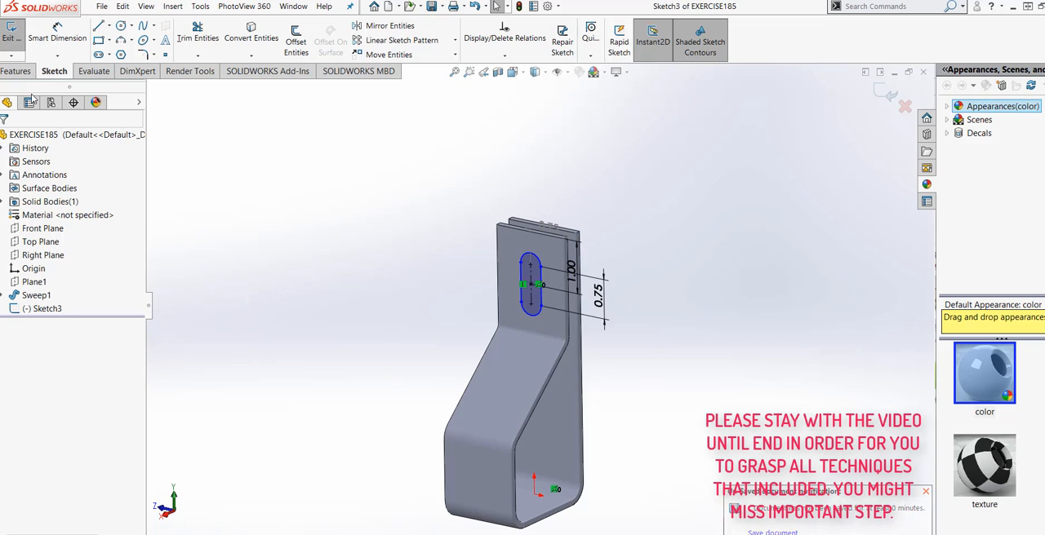
Step: Extrude-cut the slot sketch through both upright legs, using Up To Surface with the outer face of the straight rear leg
{"action": "left_click", "coordinate": [19, 71]}
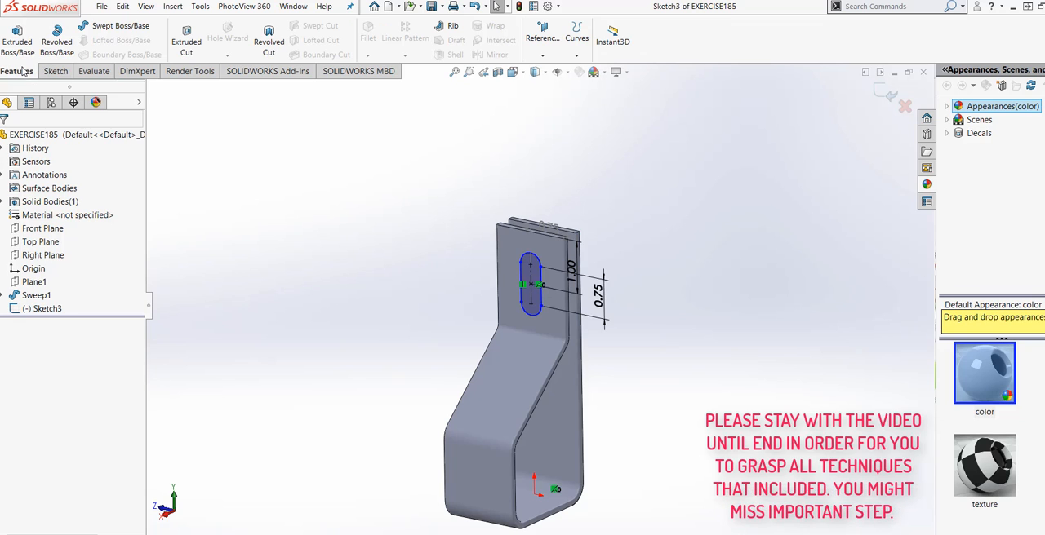
{"action": "left_click", "coordinate": [186, 41]}
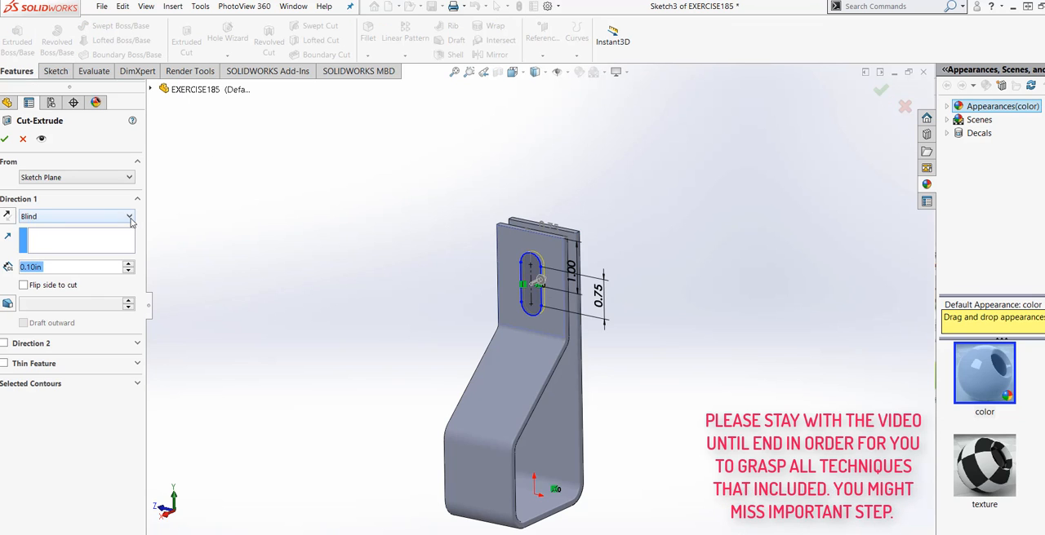
{"action": "left_click", "coordinate": [129, 216]}
{"action": "left_click", "coordinate": [49, 259]}
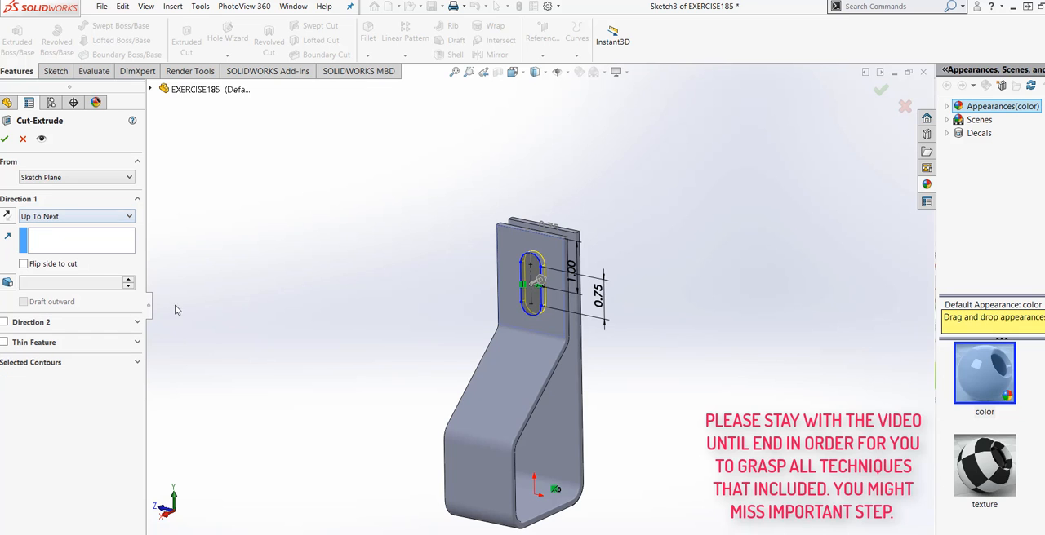
{"action": "middle_click_drag", "start_coordinate": [420, 348], "coordinate": [339, 421]}
{"action": "left_click", "coordinate": [118, 215]}
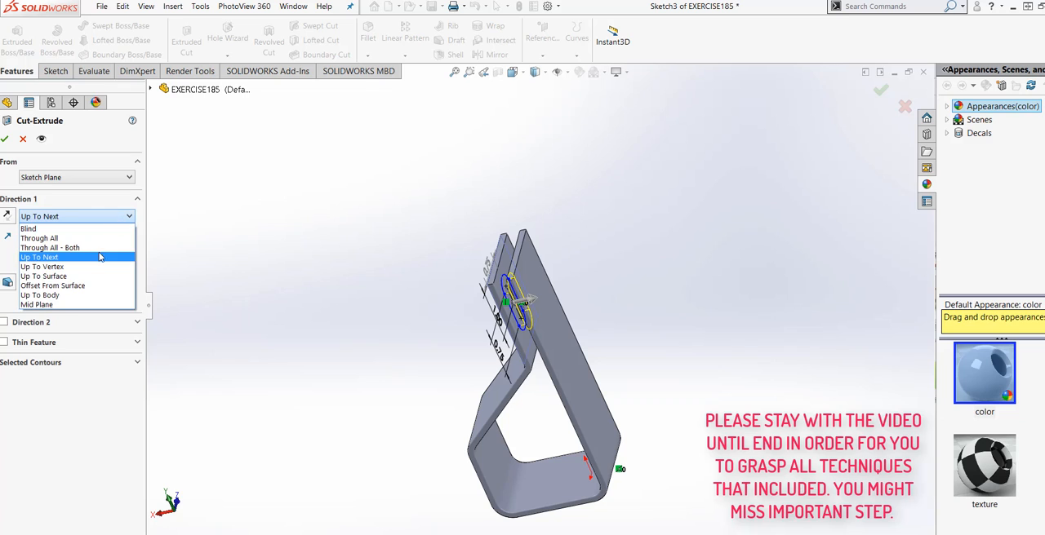
{"action": "left_click", "coordinate": [51, 273]}
{"action": "left_click", "coordinate": [564, 348]}
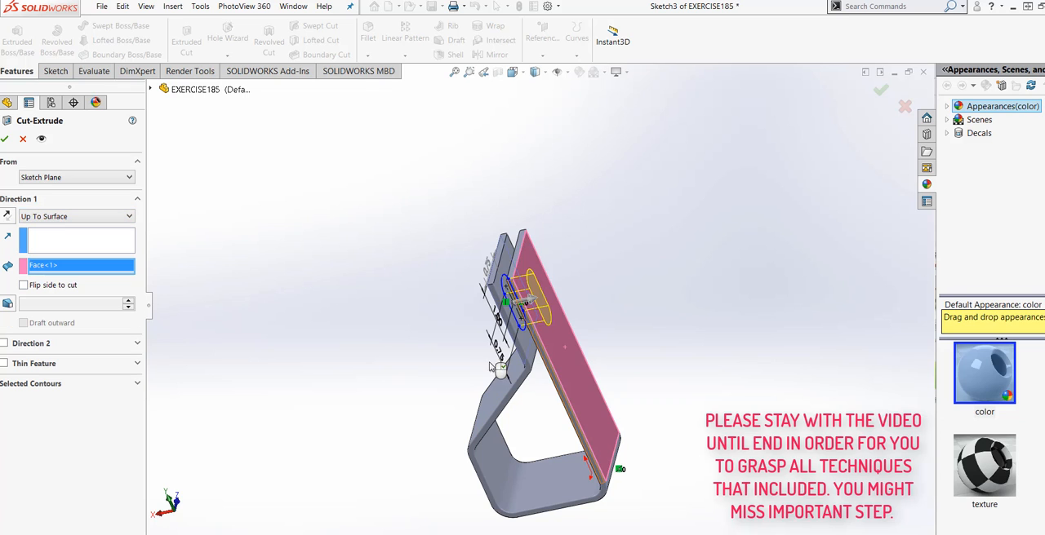
{"action": "middle_click_drag", "start_coordinate": [334, 371], "coordinate": [350, 351]}
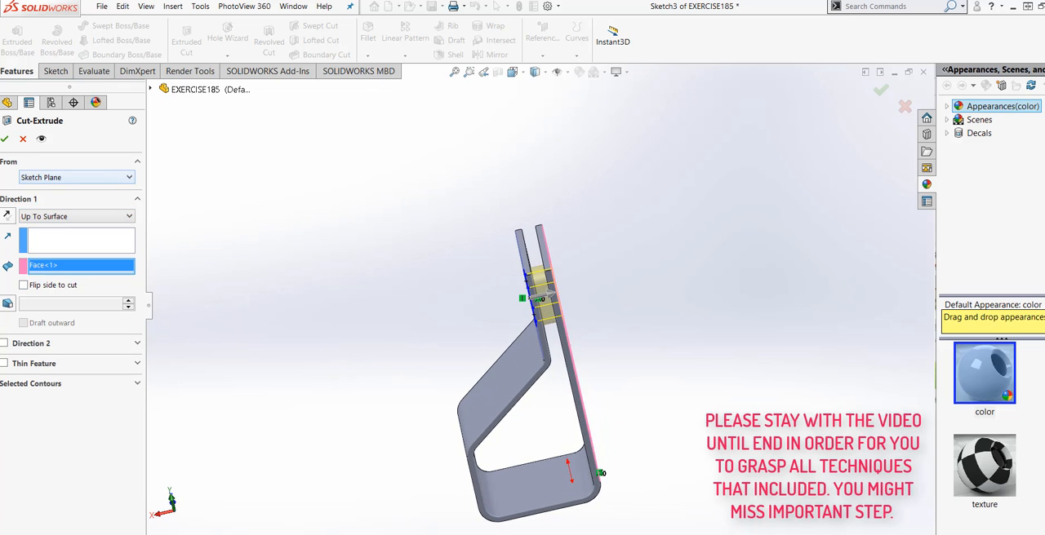
{"action": "key", "text": "Return"}
Step: Start a sketch on the flat outer face below the sloped section, viewed normal to that face
{"action": "middle_click_drag", "start_coordinate": [436, 333], "coordinate": [644, 384]}
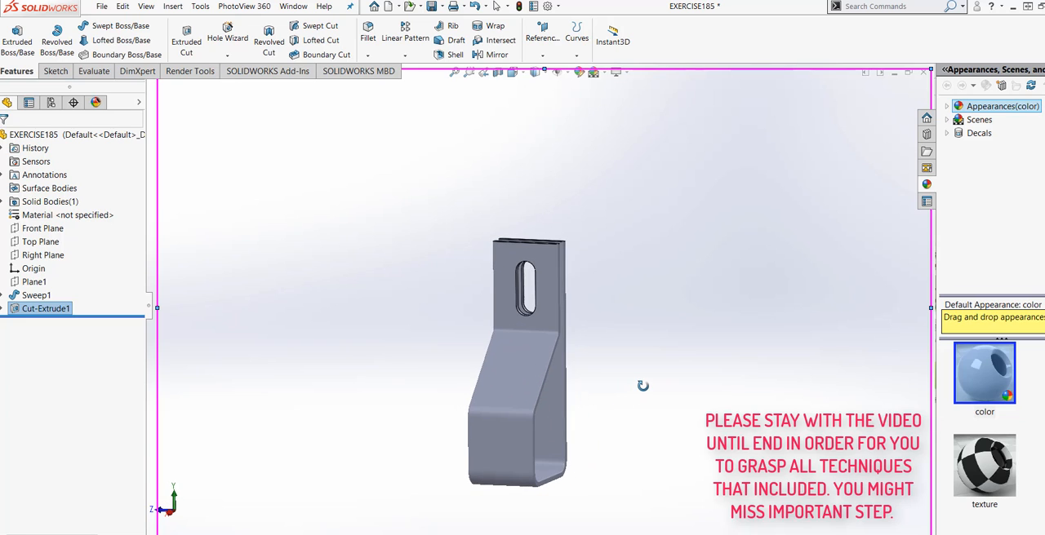
{"action": "right_click", "coordinate": [497, 449]}
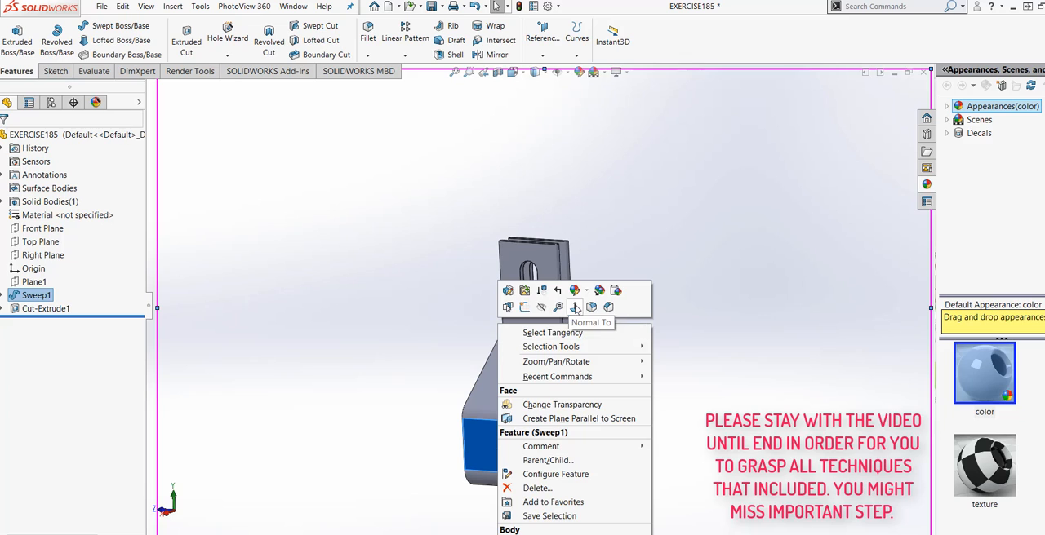
{"action": "left_click", "coordinate": [556, 308]}
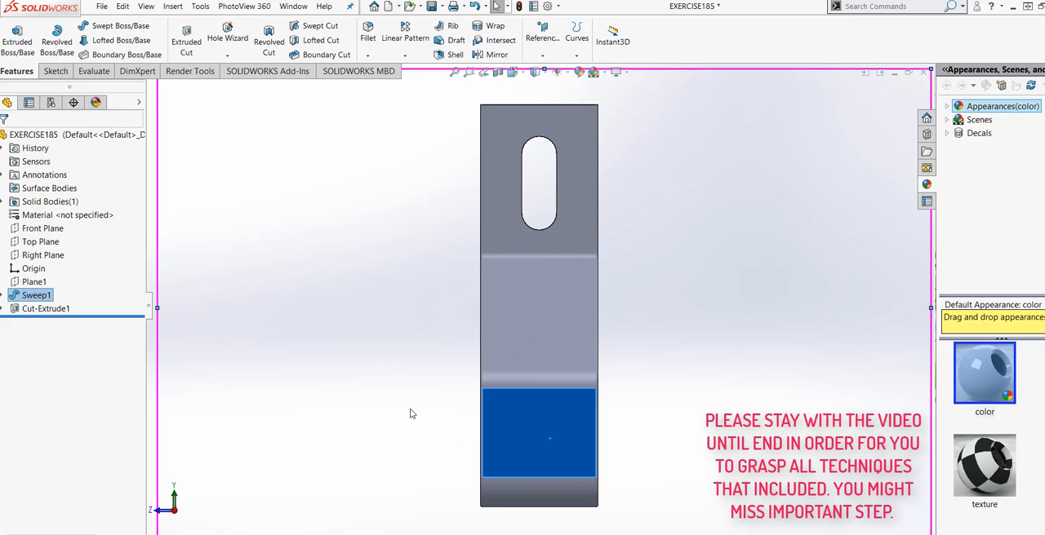
{"action": "left_click", "coordinate": [55, 71]}
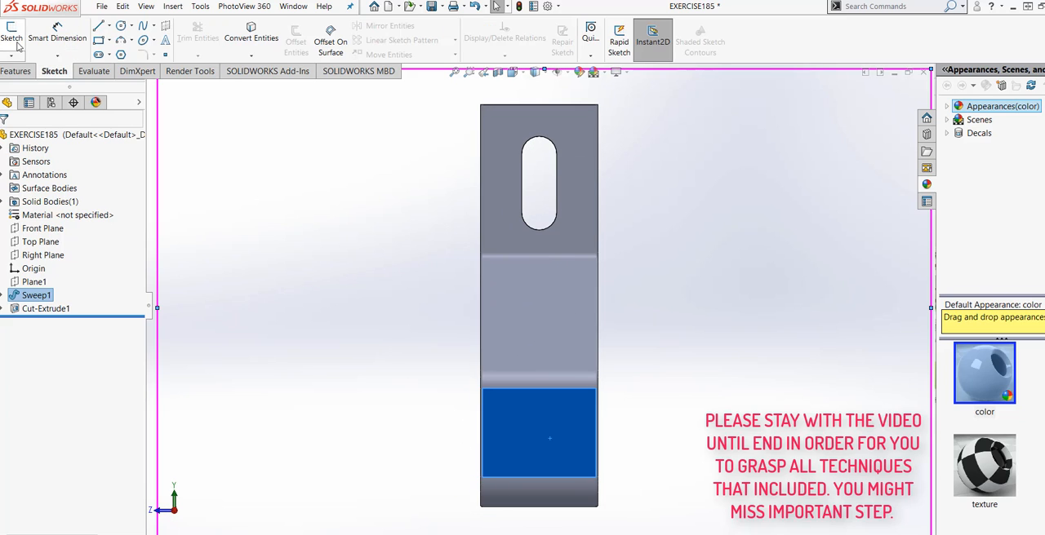
{"action": "left_click", "coordinate": [12, 37]}
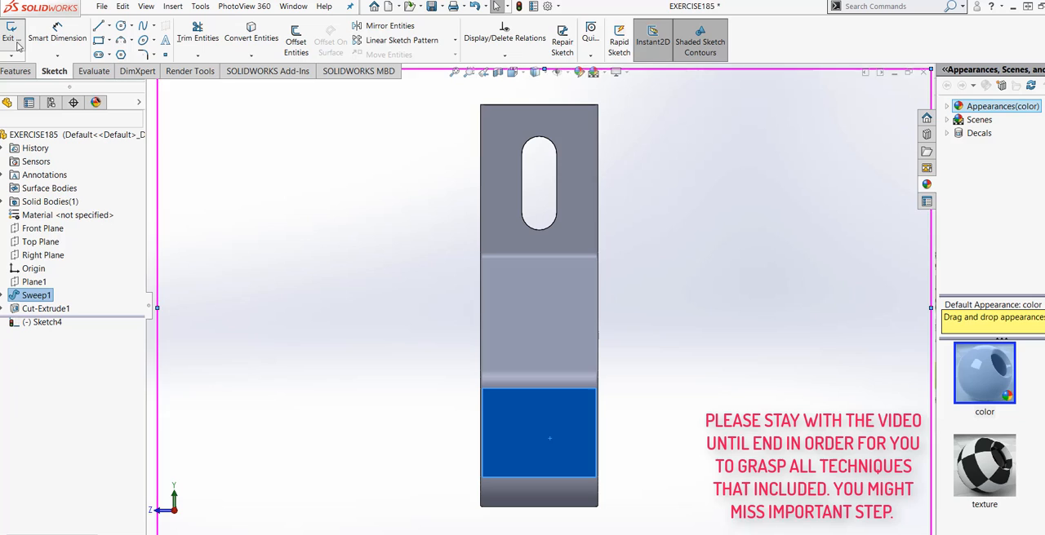
Step: Sketch a circle on the lower front face, vertically above the origin, and set its diameter to 0.75 in
{"action": "left_click", "coordinate": [120, 26]}
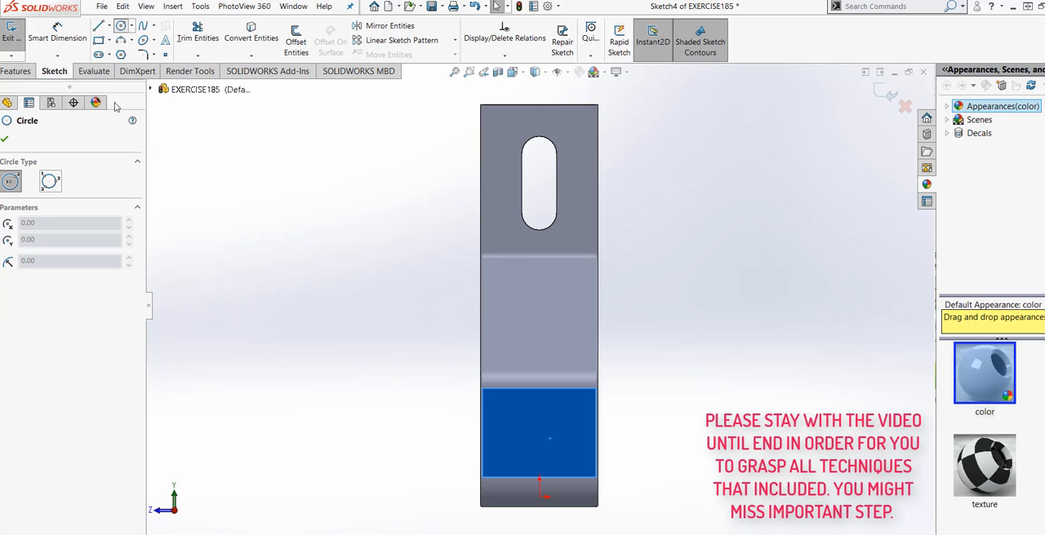
{"action": "left_click", "coordinate": [539, 426]}
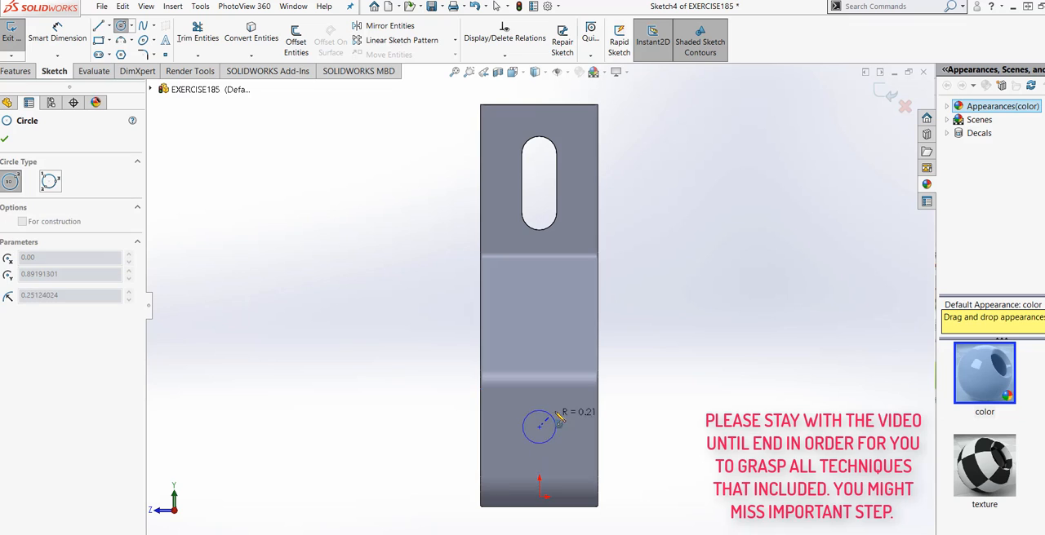
{"action": "left_click", "coordinate": [562, 413]}
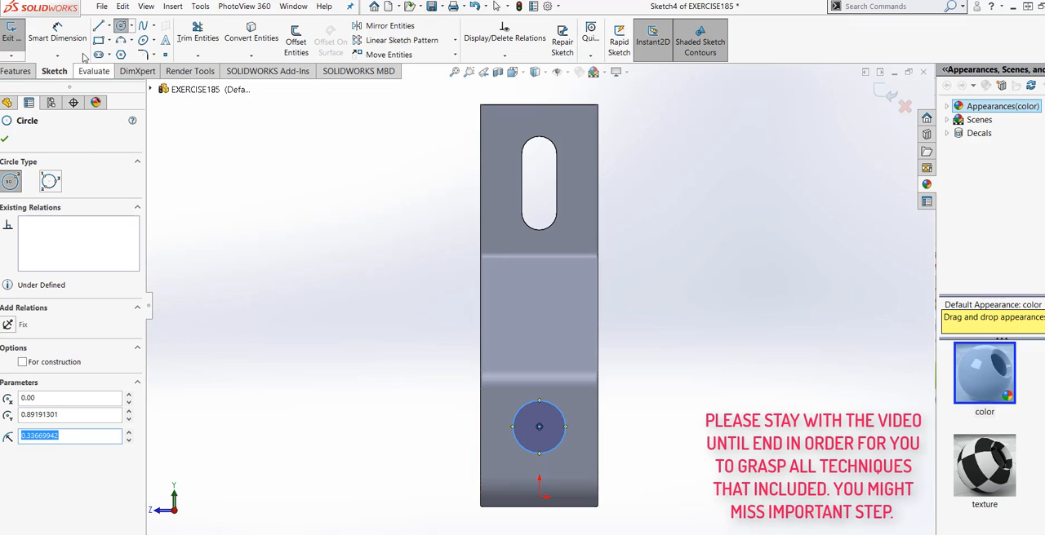
{"action": "left_click", "coordinate": [57, 37]}
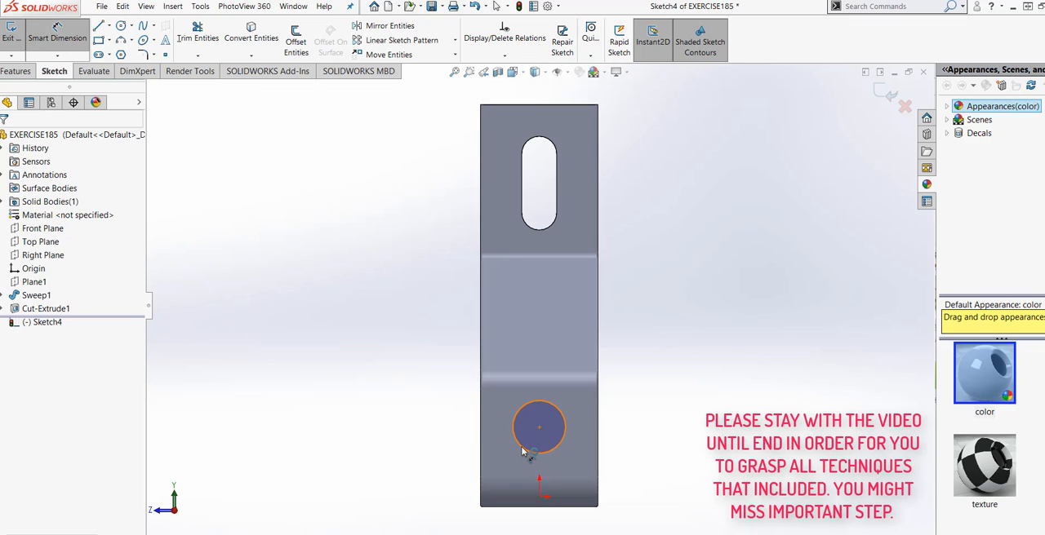
{"action": "left_click", "coordinate": [516, 449]}
{"action": "left_click", "coordinate": [431, 432]}
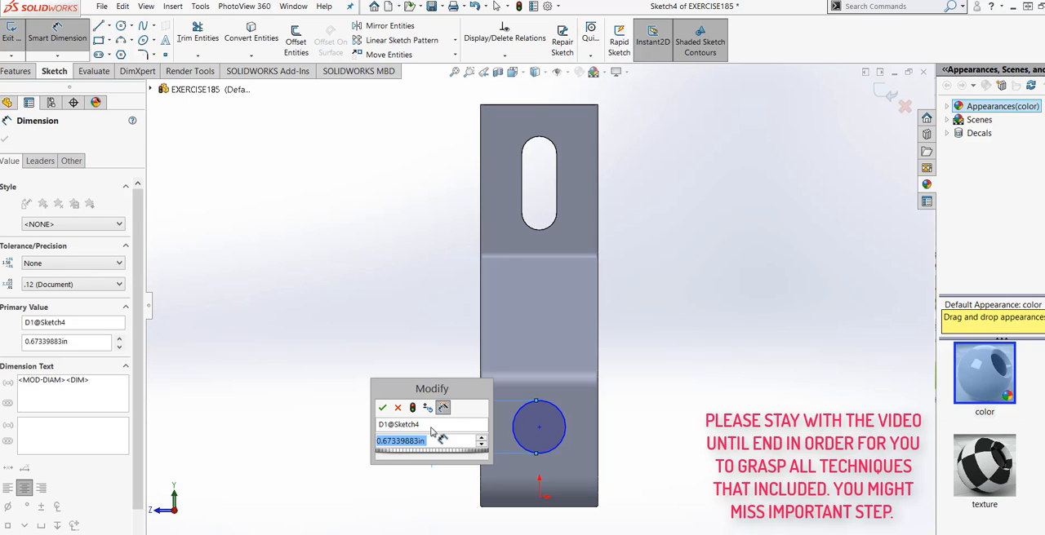
{"action": "type", "text": ".75"}
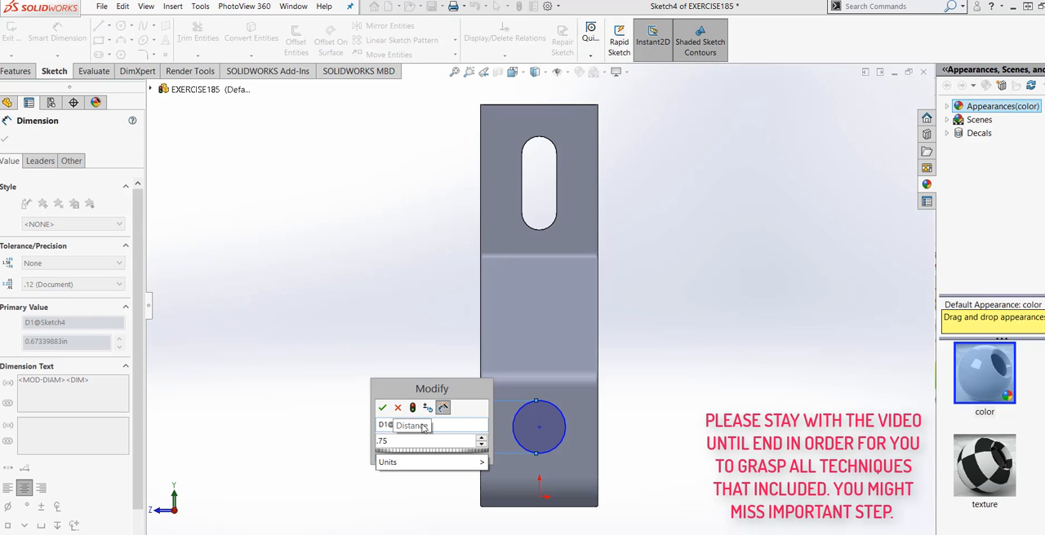
{"action": "left_click", "coordinate": [413, 408]}
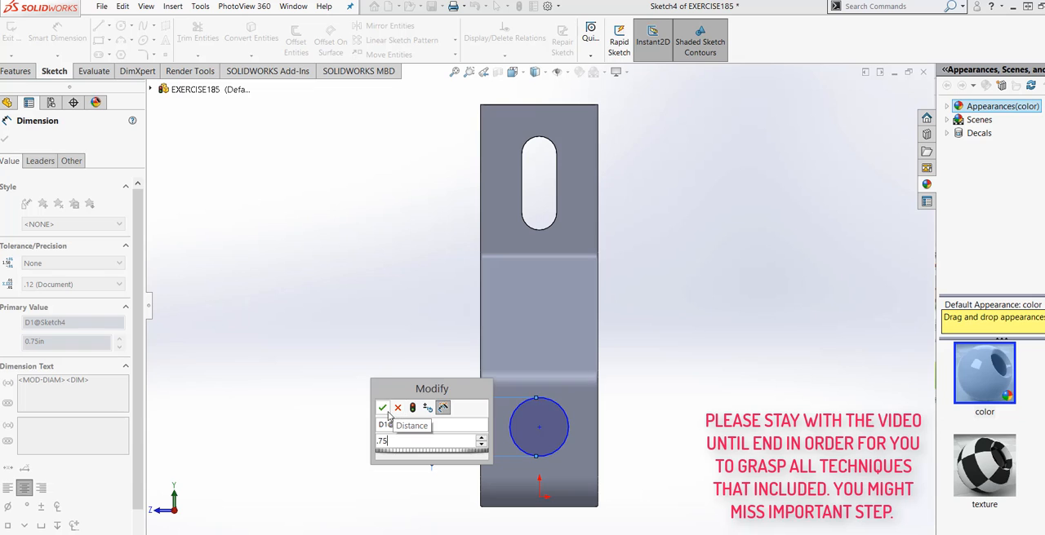
{"action": "left_click", "coordinate": [382, 407]}
Step: Set the horizontal distance from the circle's centre to the face's right side edge to 0.75 in
{"action": "left_click", "coordinate": [538, 427]}
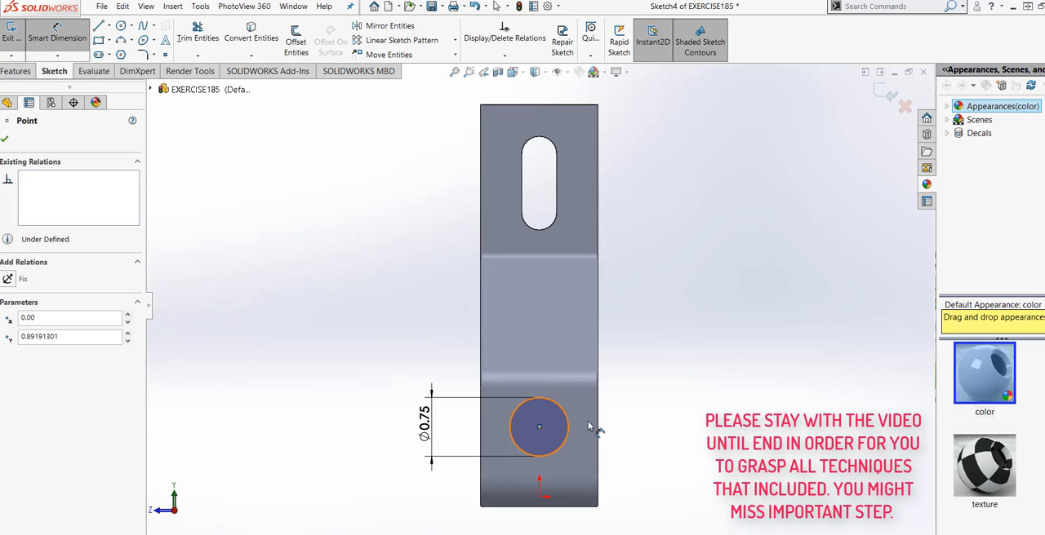
{"action": "left_click", "coordinate": [596, 427]}
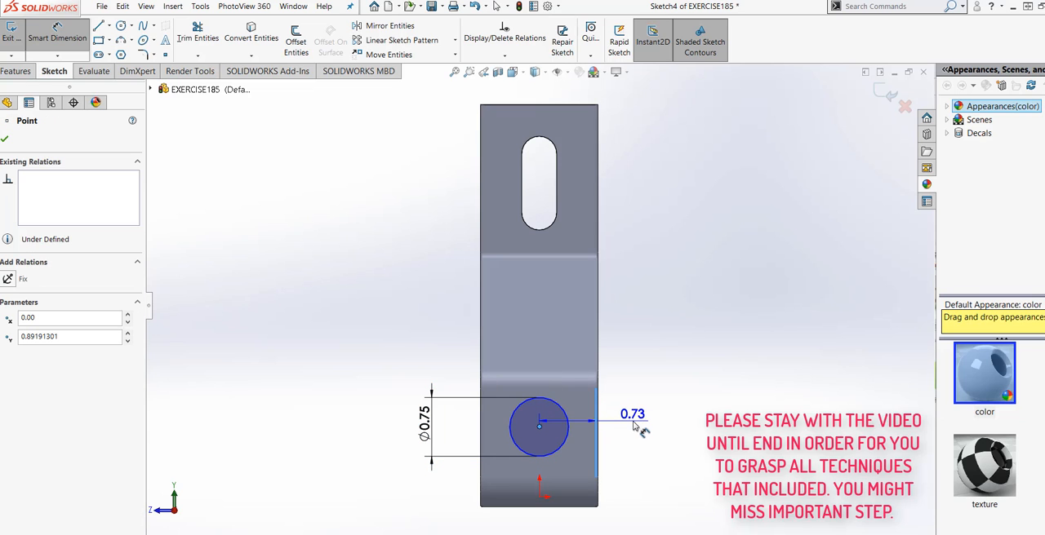
{"action": "left_click", "coordinate": [637, 427]}
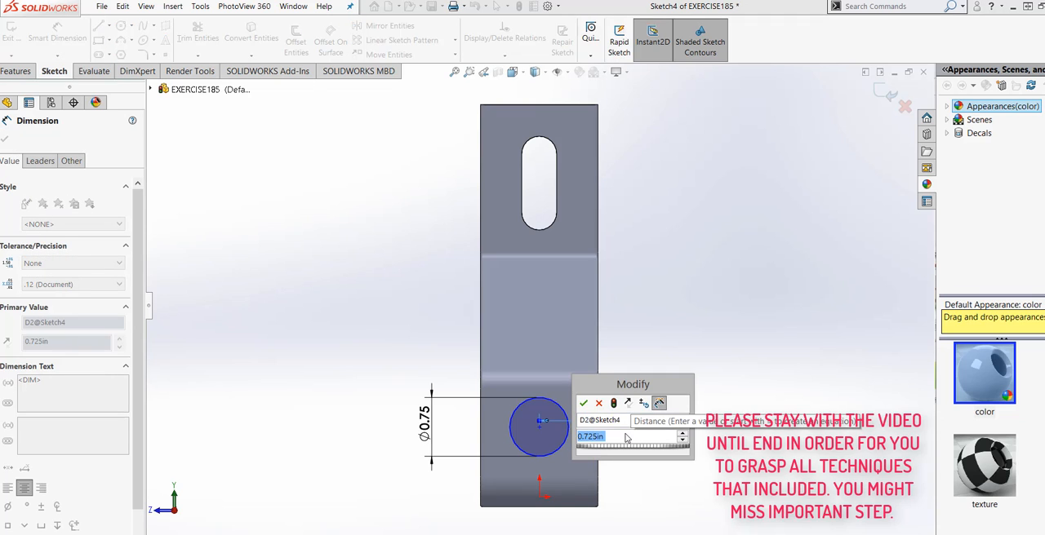
{"action": "type", "text": ".75"}
{"action": "mouse_move", "coordinate": [641, 456]}
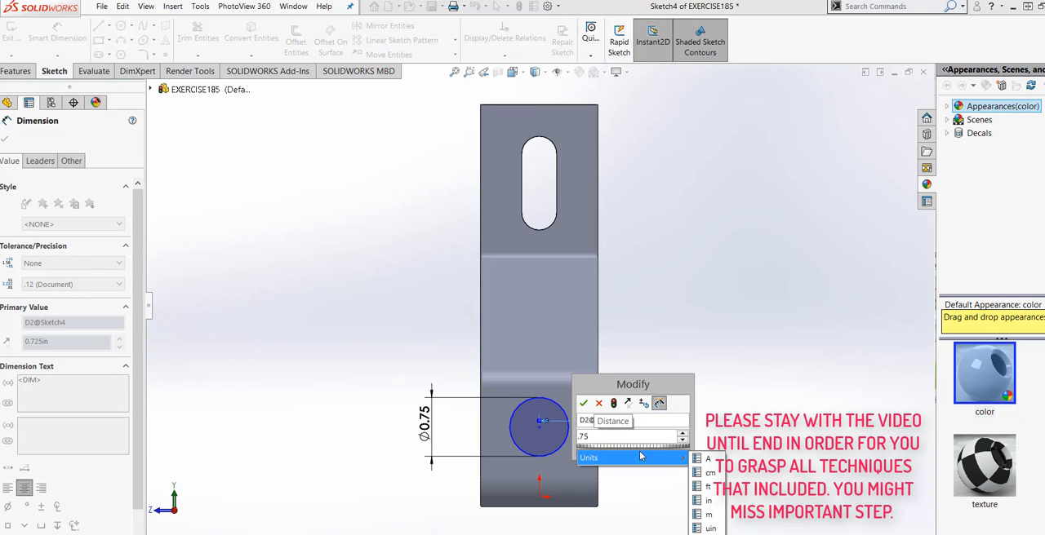
{"action": "left_click", "coordinate": [709, 501]}
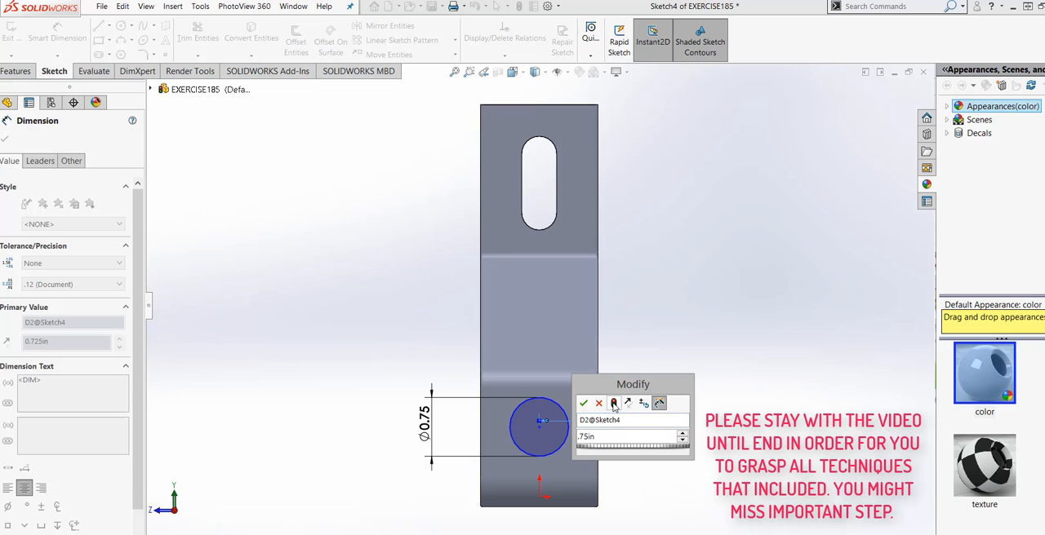
{"action": "left_click", "coordinate": [583, 403]}
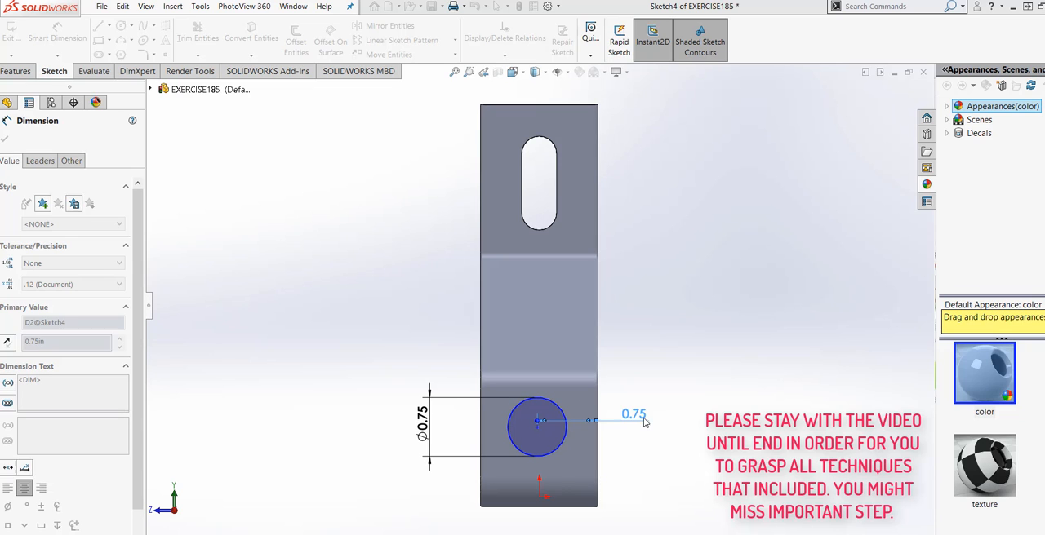
{"action": "left_click", "coordinate": [644, 421]}
{"action": "key", "text": "Escape"}
Step: Set the vertical distance from the part's bottom edge to the circle's centre to 1 in, viewing the sketch plane straight on
{"action": "middle_click_drag", "start_coordinate": [628, 445], "coordinate": [603, 428]}
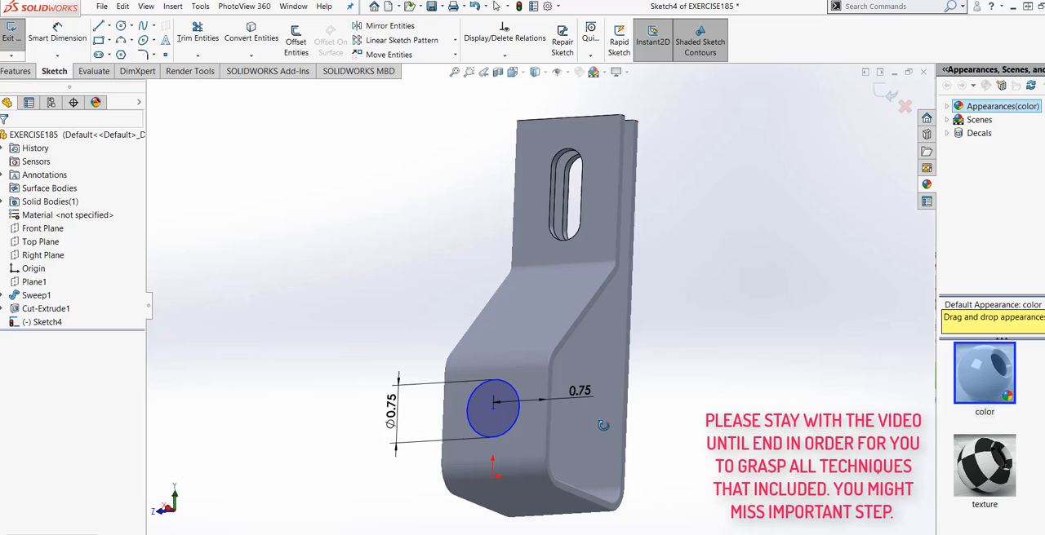
{"action": "left_click", "coordinate": [493, 409]}
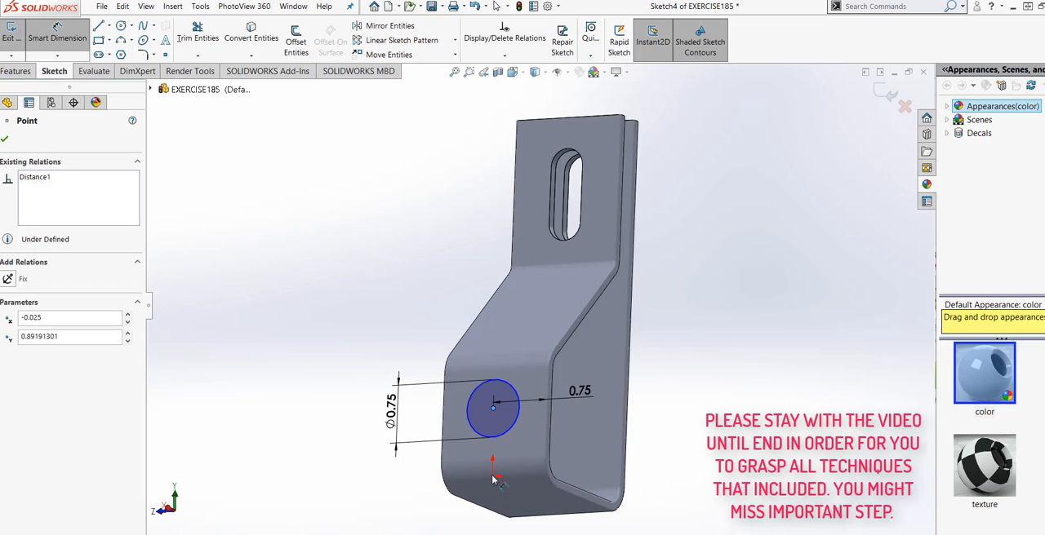
{"action": "middle_click_drag", "start_coordinate": [506, 460], "coordinate": [559, 506]}
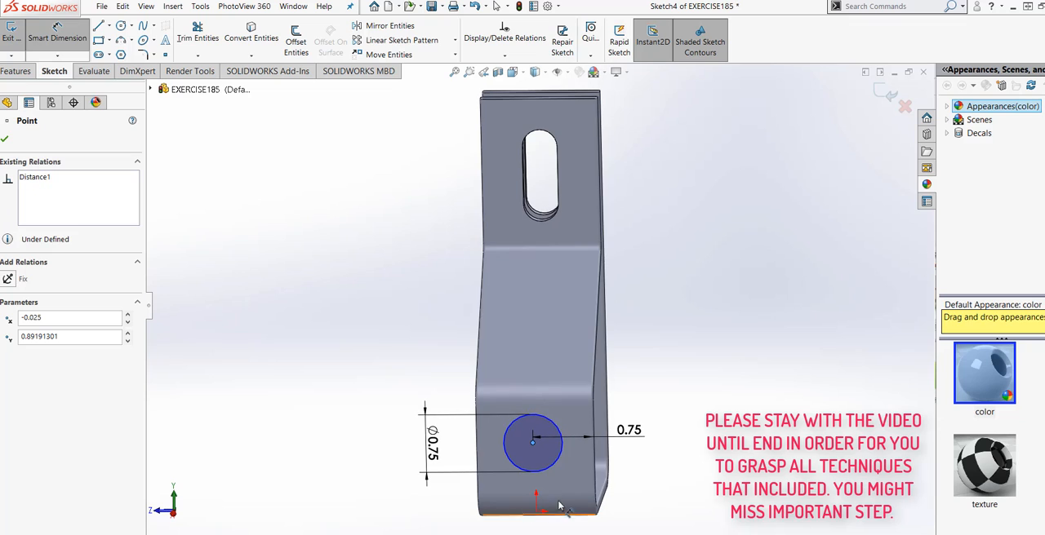
{"action": "left_click", "coordinate": [514, 71]}
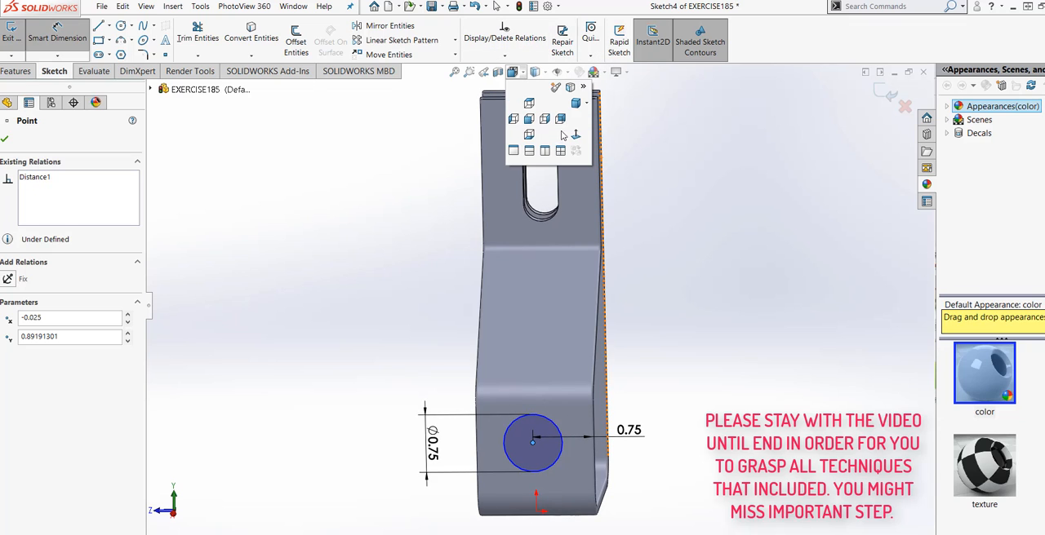
{"action": "left_click", "coordinate": [575, 137]}
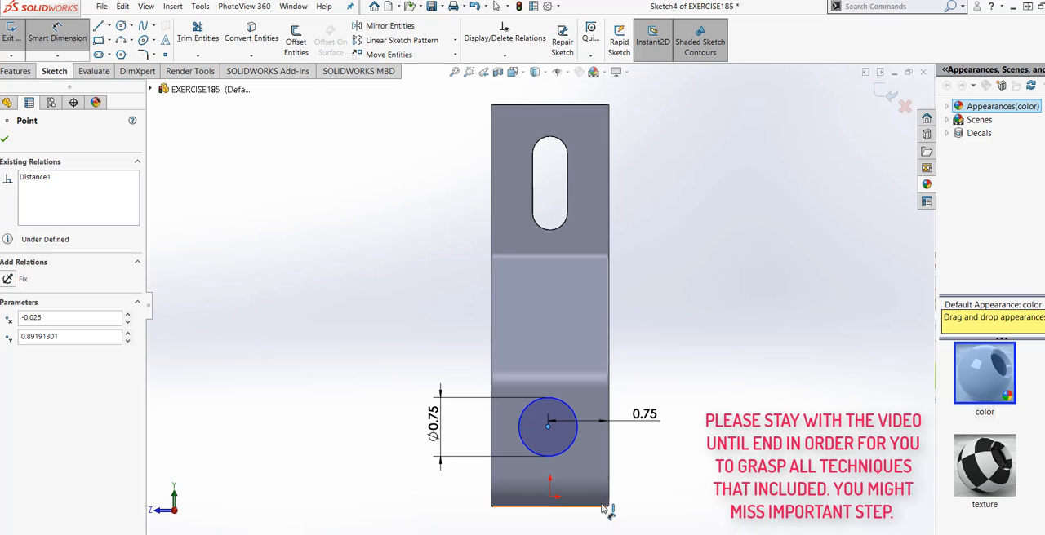
{"action": "left_click", "coordinate": [614, 507]}
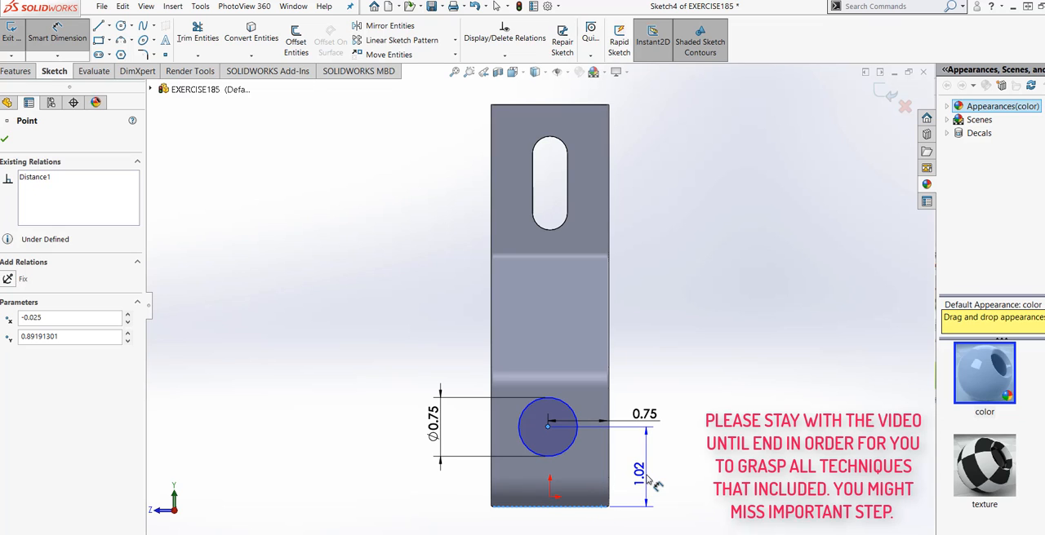
{"action": "left_click", "coordinate": [645, 471]}
{"action": "type", "text": "1"}
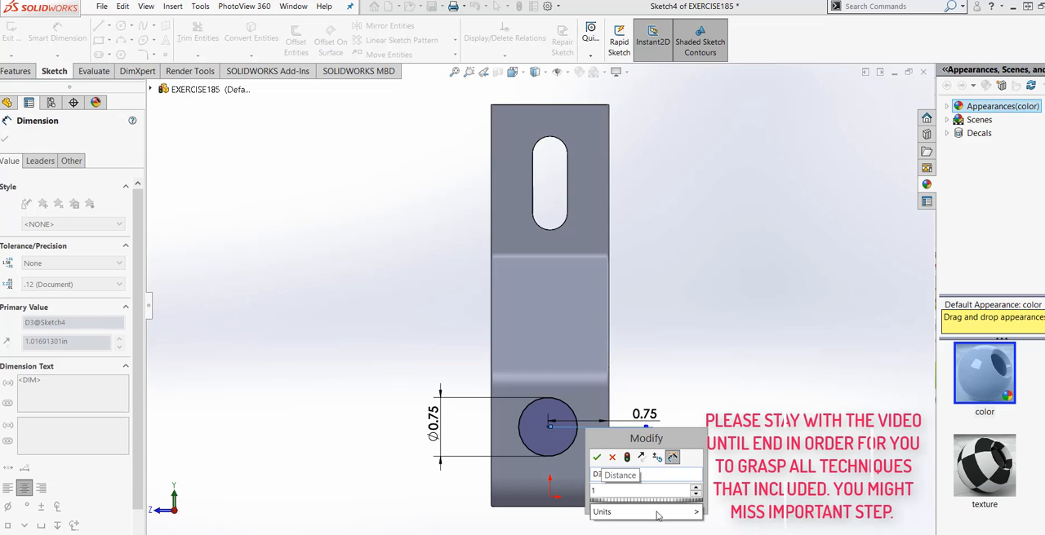
{"action": "mouse_move", "coordinate": [684, 516]}
{"action": "left_click", "coordinate": [720, 511]}
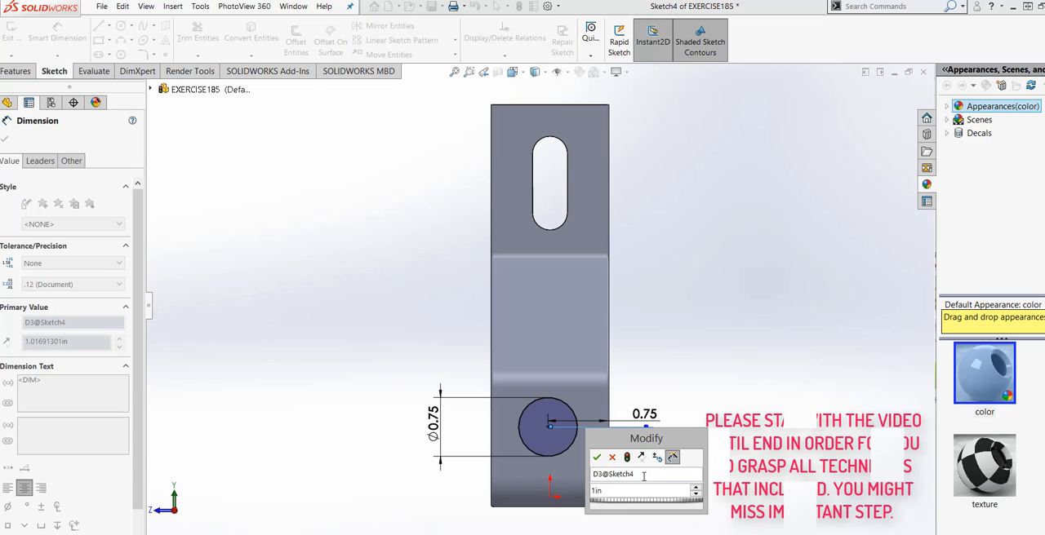
{"action": "left_click", "coordinate": [627, 457]}
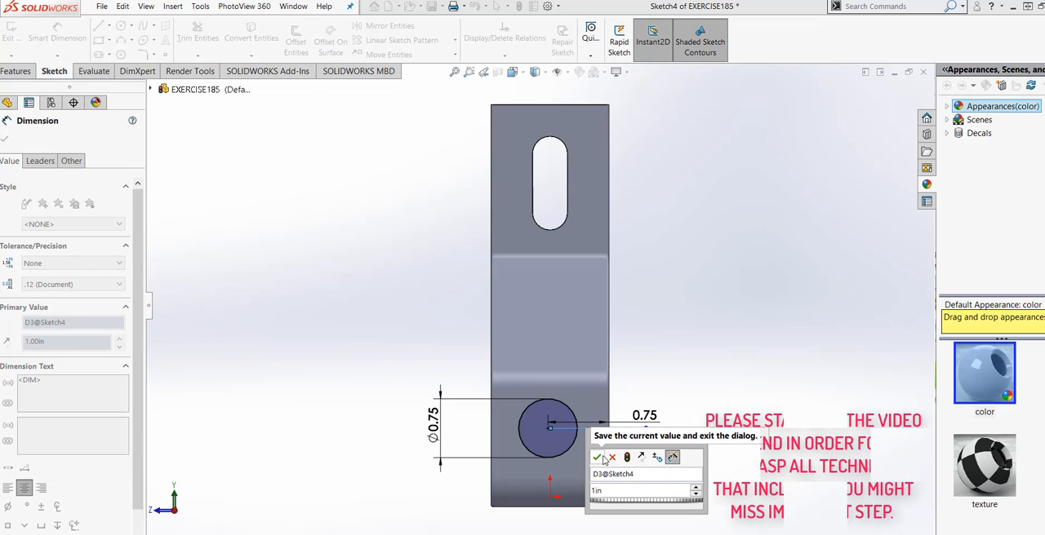
{"action": "left_click", "coordinate": [598, 458]}
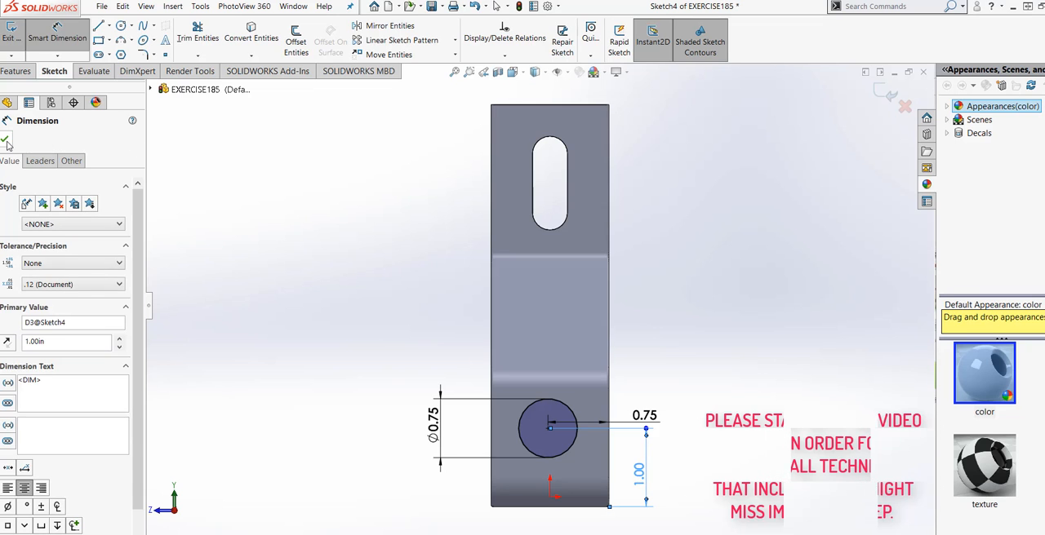
{"action": "left_click", "coordinate": [7, 141]}
Step: Extrude-cut the circle through the lower front wall only, using the Up To Next end condition
{"action": "middle_click_drag", "start_coordinate": [445, 333], "coordinate": [404, 390]}
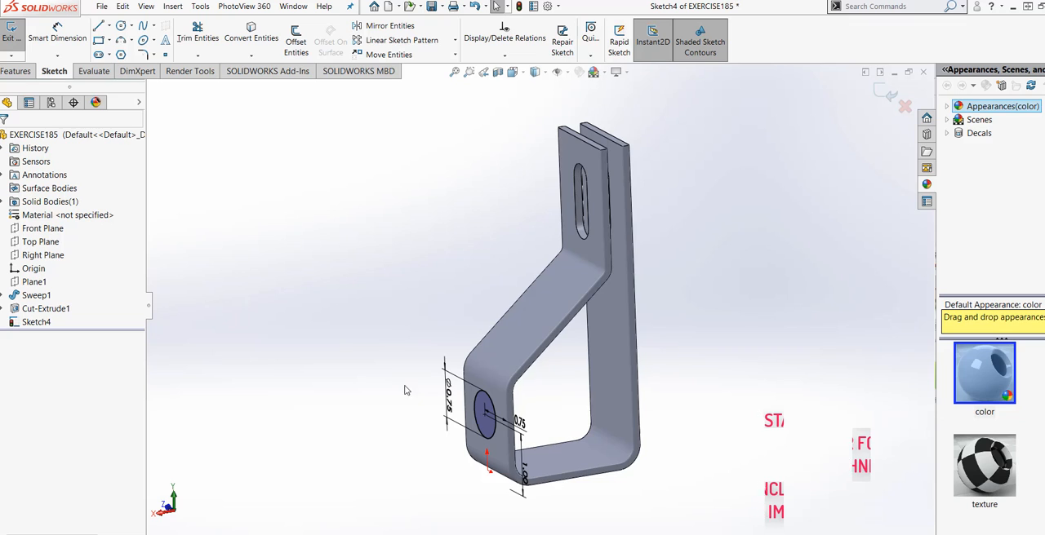
{"action": "left_click", "coordinate": [14, 71]}
{"action": "left_click", "coordinate": [187, 40]}
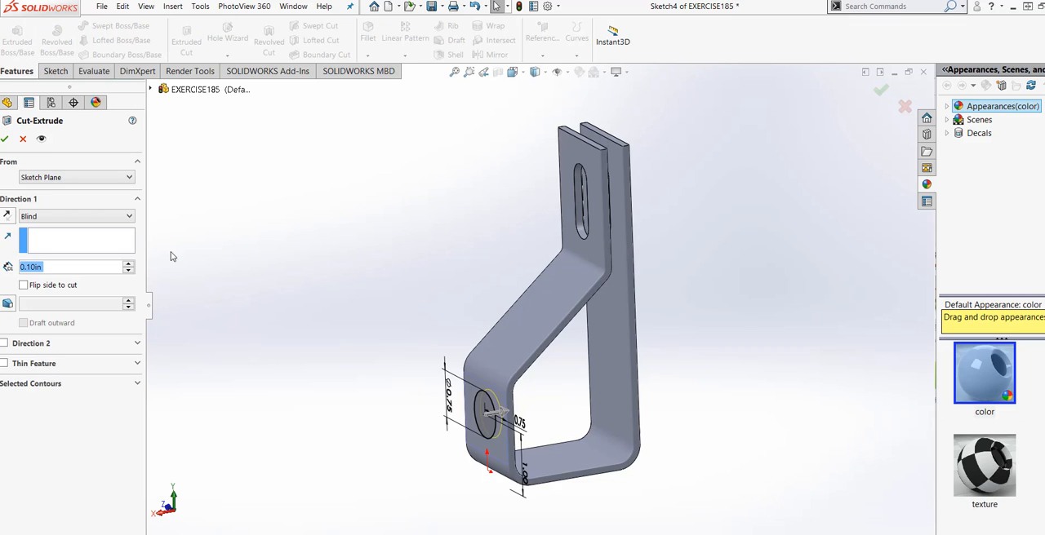
{"action": "left_click", "coordinate": [111, 216]}
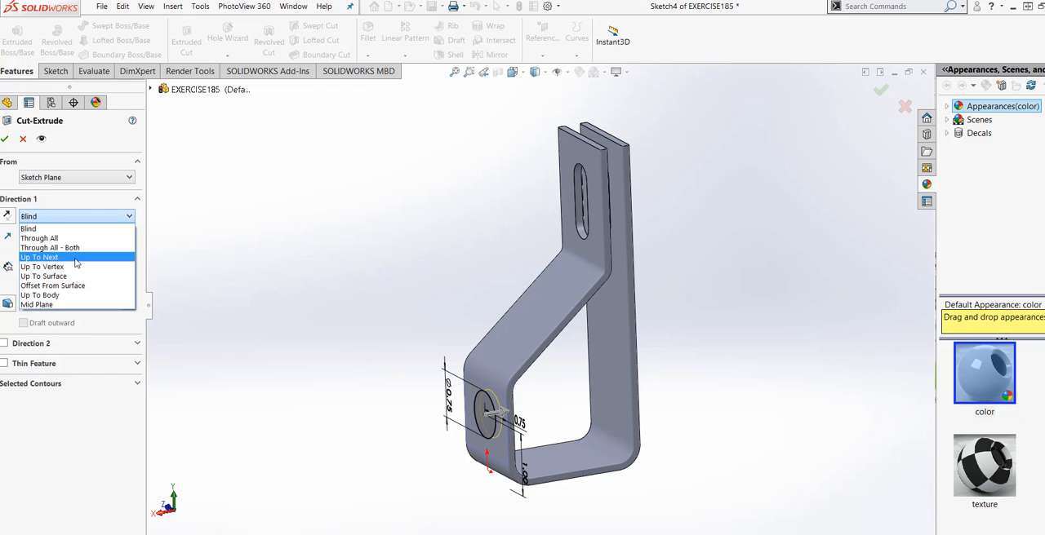
{"action": "left_click", "coordinate": [39, 257]}
{"action": "middle_click_drag", "start_coordinate": [368, 521], "coordinate": [287, 482]}
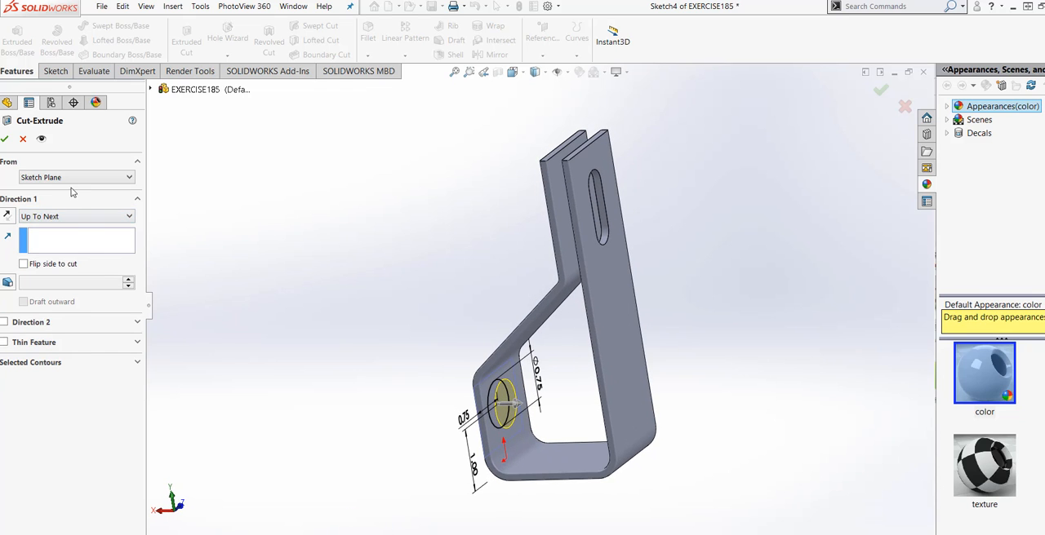
{"action": "left_click", "coordinate": [5, 141]}
Step: Start a Hole Wizard hole on the flat underside of the part, viewed straight on, using the plain Hole type with all drill sizes
{"action": "middle_click_drag", "start_coordinate": [378, 465], "coordinate": [570, 474]}
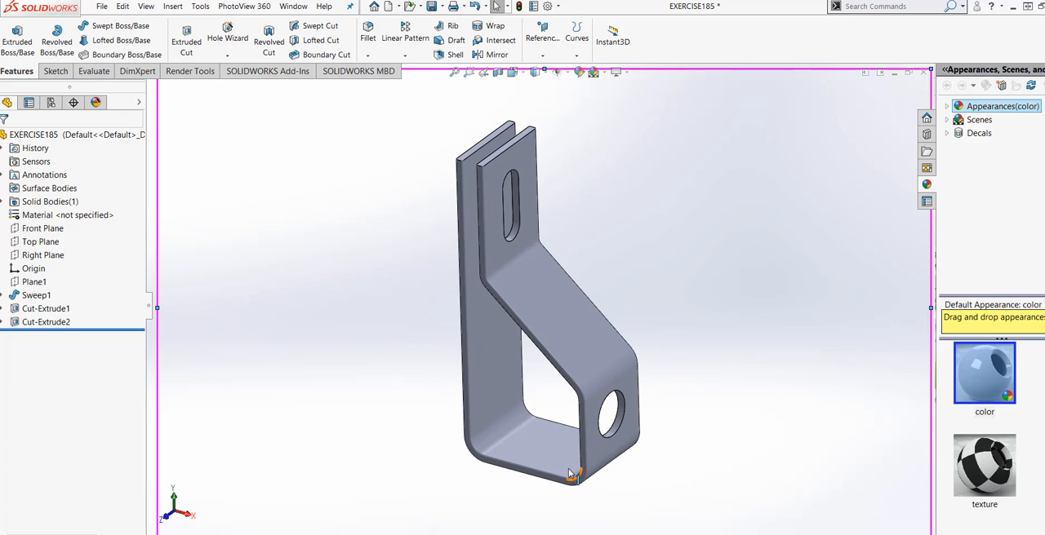
{"action": "middle_click_drag", "start_coordinate": [572, 349], "coordinate": [517, 333]}
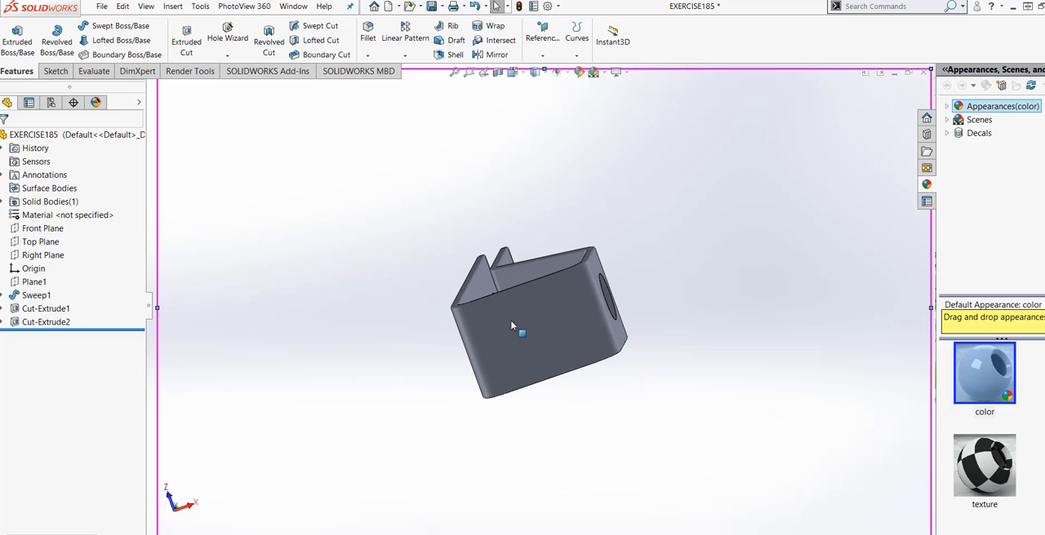
{"action": "left_click", "coordinate": [533, 328]}
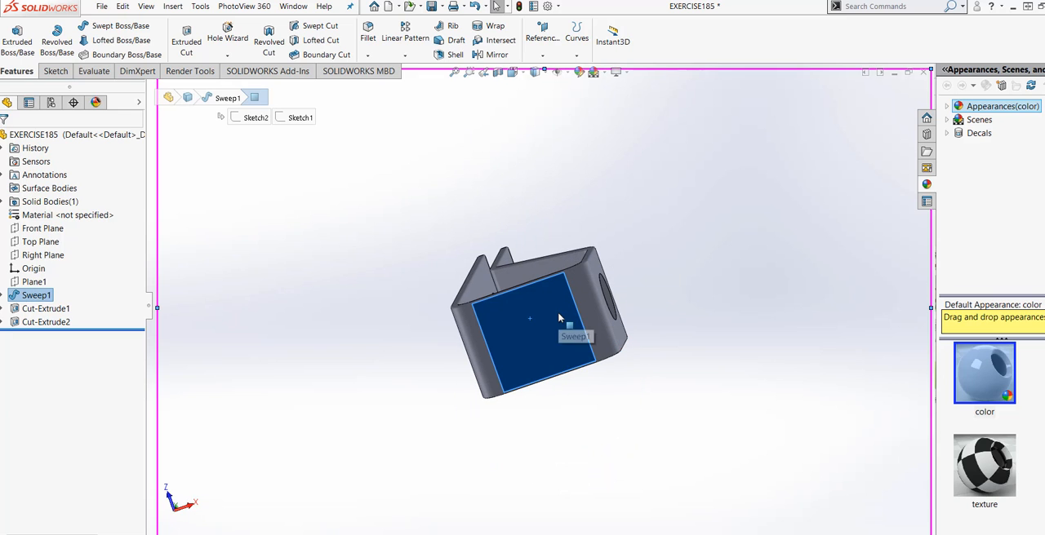
{"action": "right_click", "coordinate": [559, 311]}
{"action": "left_click", "coordinate": [634, 299]}
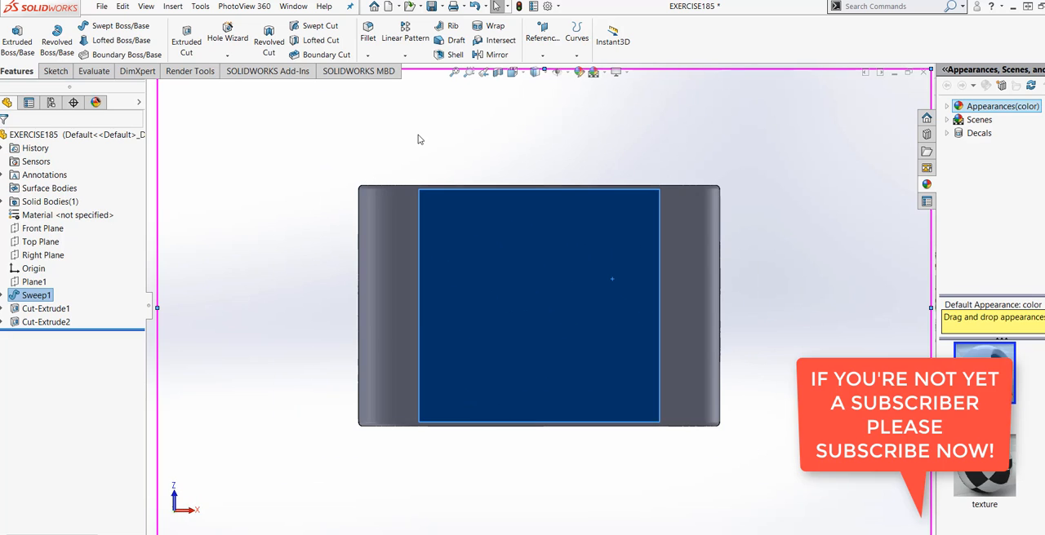
{"action": "left_click", "coordinate": [172, 5]}
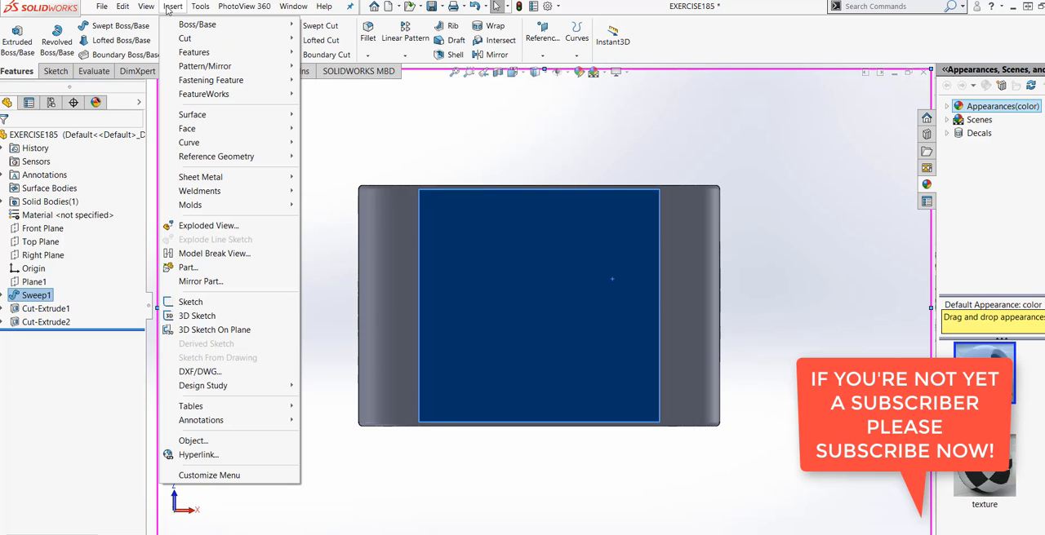
{"action": "mouse_move", "coordinate": [184, 54]}
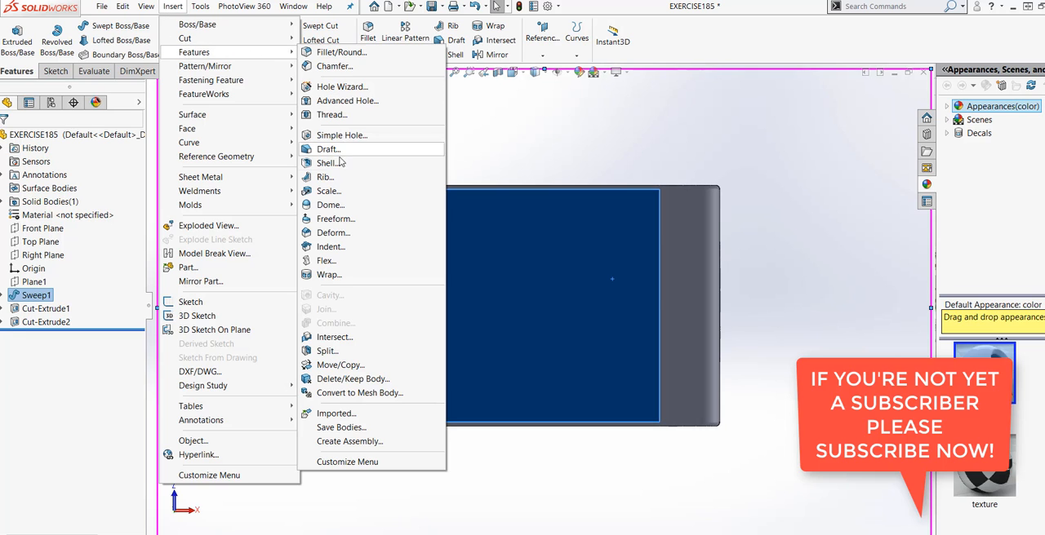
{"action": "left_click", "coordinate": [342, 87]}
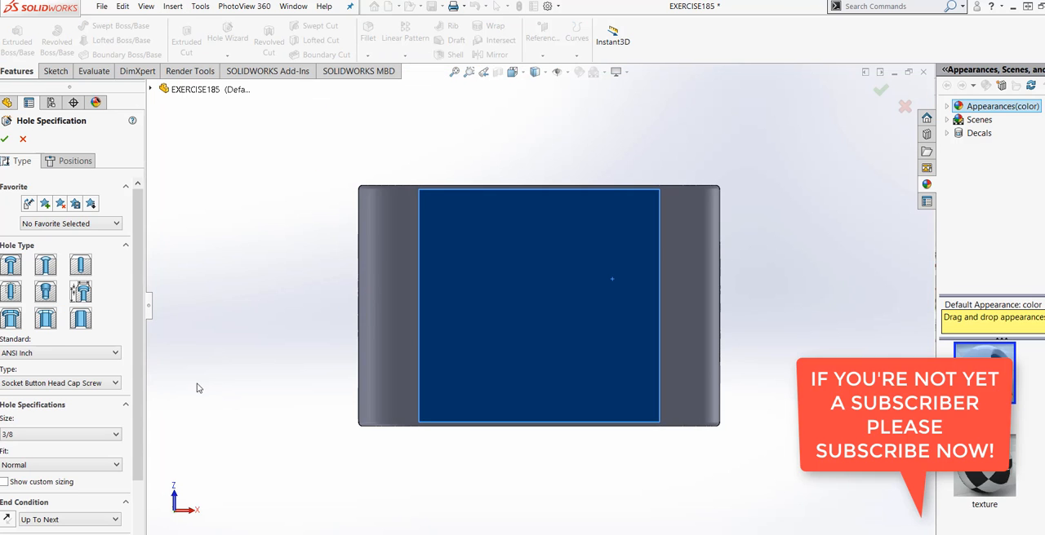
{"action": "left_click", "coordinate": [83, 263]}
{"action": "scroll", "coordinate": [147, 285], "scroll_direction": "down", "scroll_amount": 1}
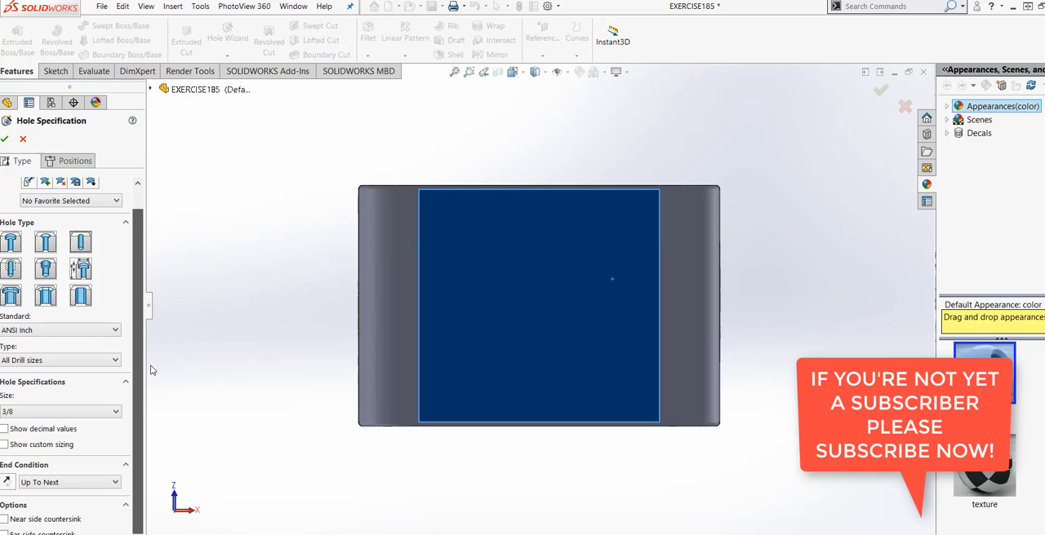
{"action": "left_click", "coordinate": [115, 362]}
{"action": "left_click", "coordinate": [115, 362]}
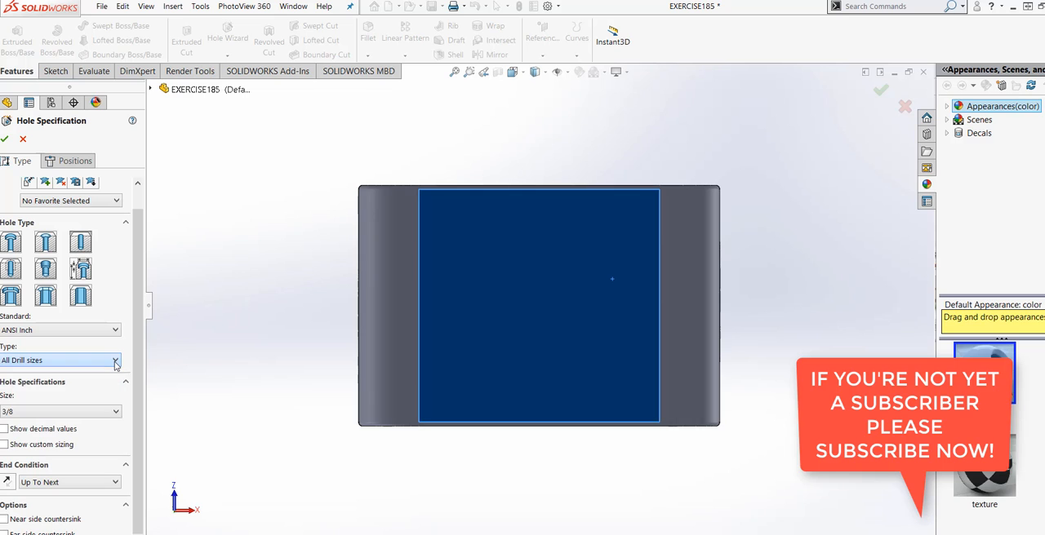
{"action": "left_click", "coordinate": [99, 412]}
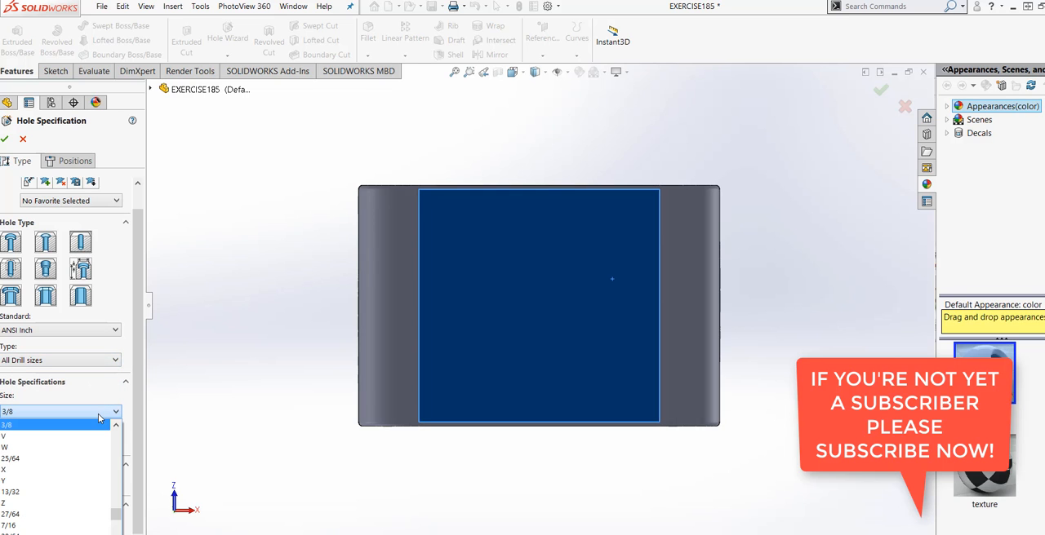
{"action": "scroll", "coordinate": [97, 429], "scroll_direction": "down", "scroll_amount": 2}
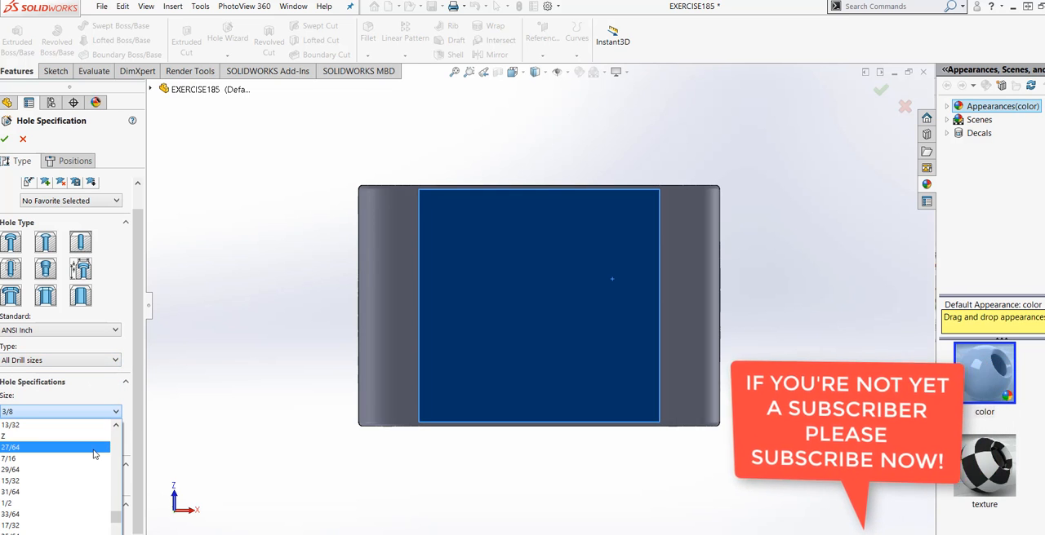
{"action": "left_click", "coordinate": [75, 415]}
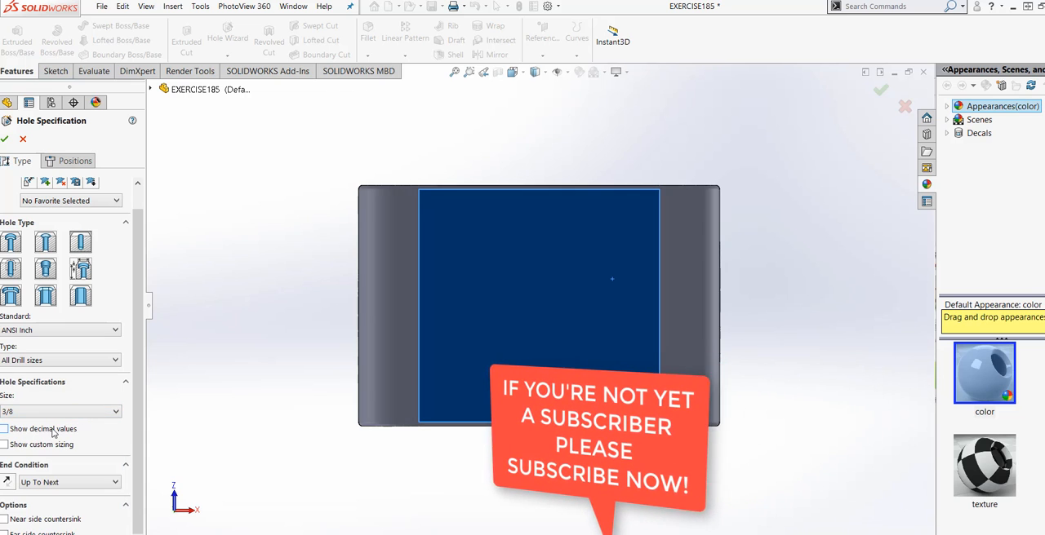
Step: Place the hole's centre point near the middle of the flat bottom face
{"action": "left_click", "coordinate": [69, 163]}
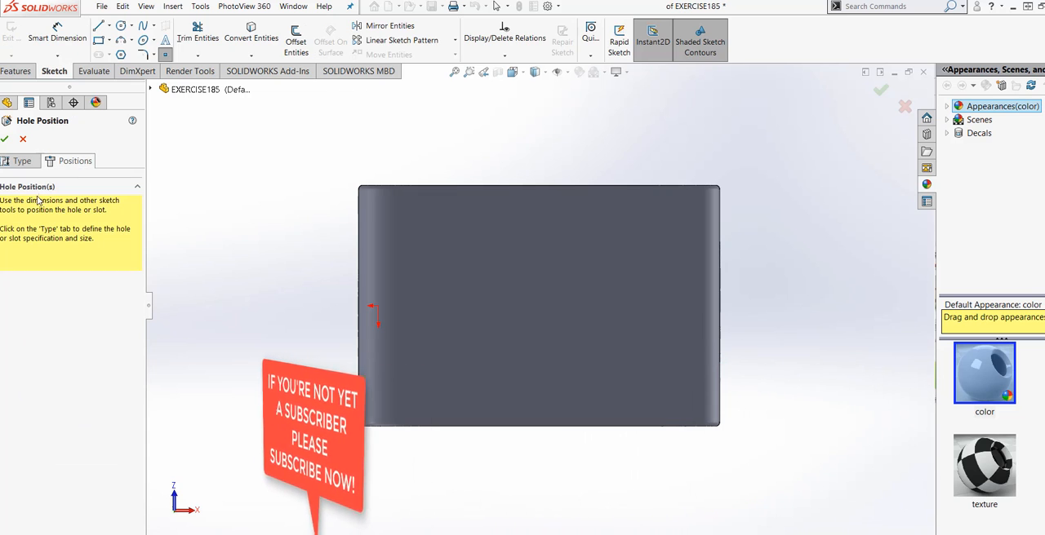
{"action": "left_click", "coordinate": [20, 162]}
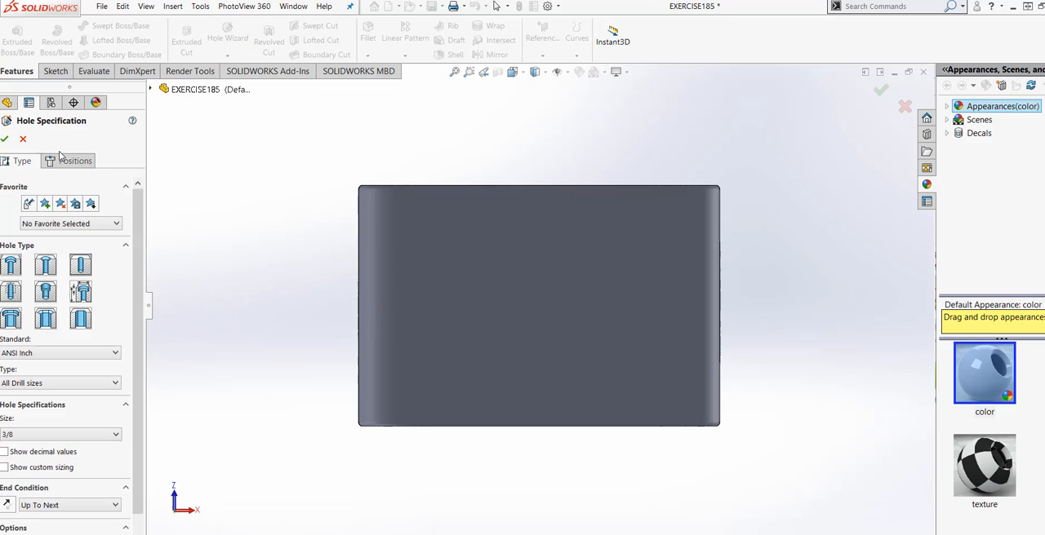
{"action": "left_click", "coordinate": [73, 163]}
{"action": "left_click", "coordinate": [58, 282]}
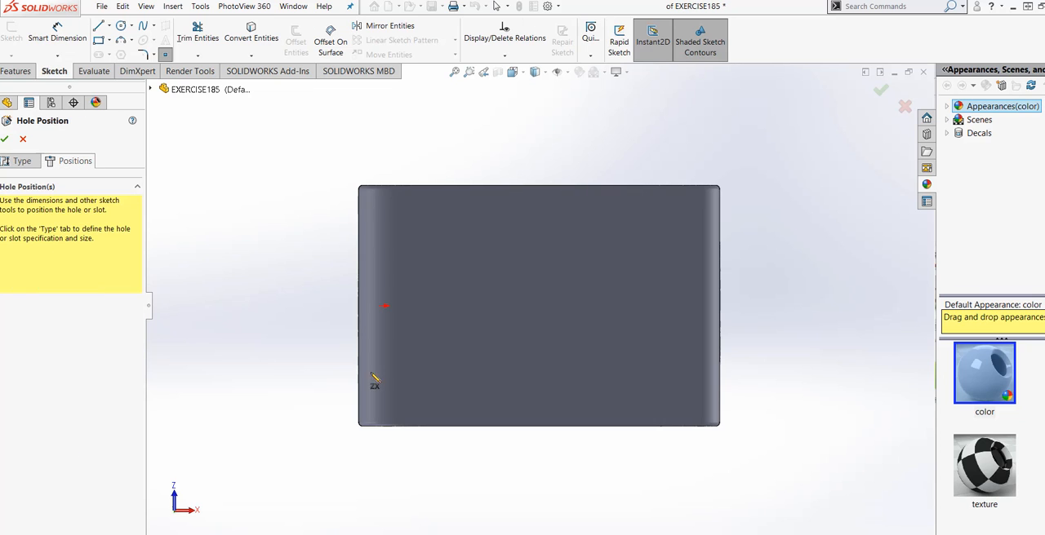
{"action": "left_click", "coordinate": [551, 308]}
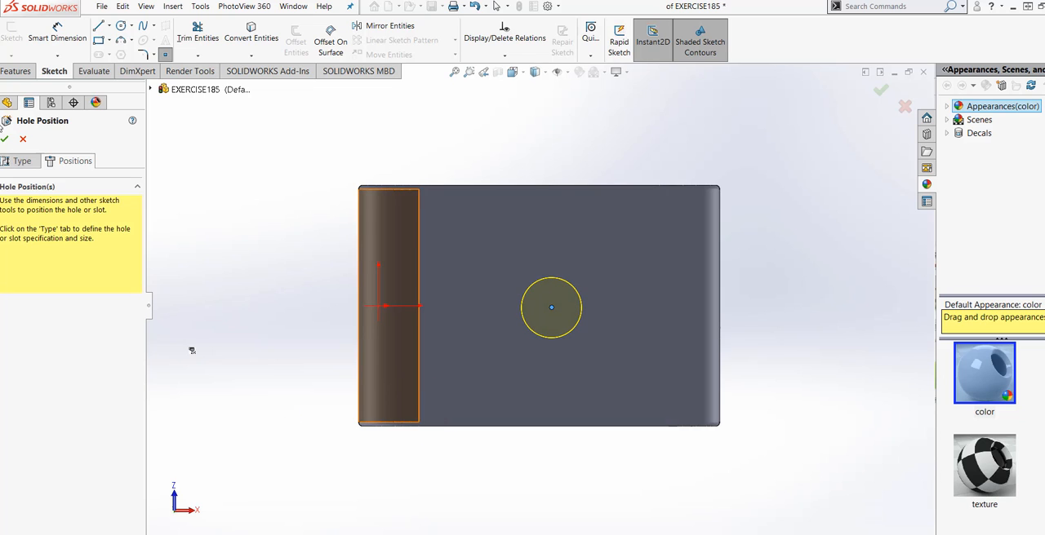
Step: Set the bottom hole's drill size to 3/4 with the Up To Next end condition and create it
{"action": "left_click", "coordinate": [10, 162]}
{"action": "scroll", "coordinate": [59, 418], "scroll_direction": "down", "scroll_amount": 1}
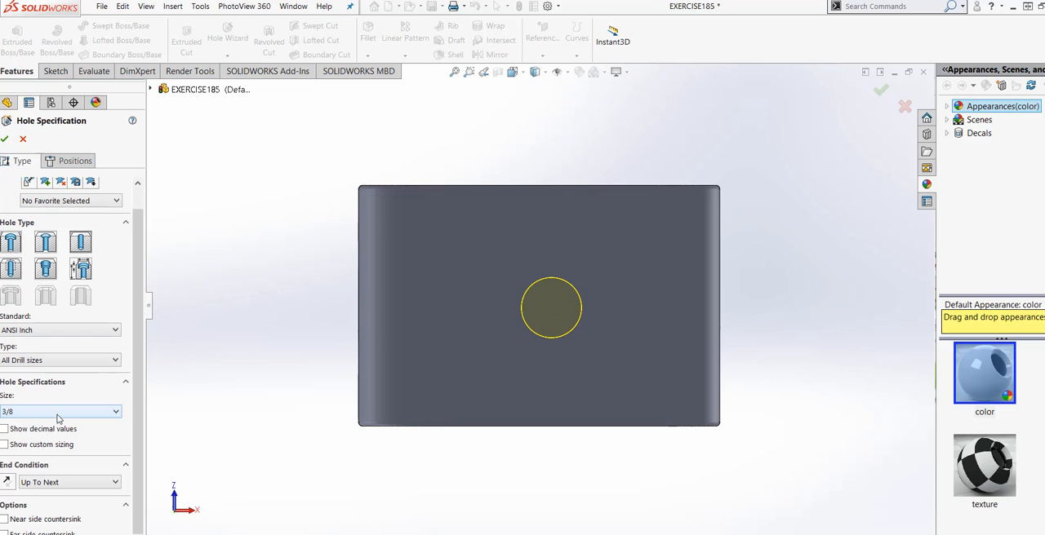
{"action": "left_click", "coordinate": [74, 411]}
{"action": "scroll", "coordinate": [63, 462], "scroll_direction": "down", "scroll_amount": 3}
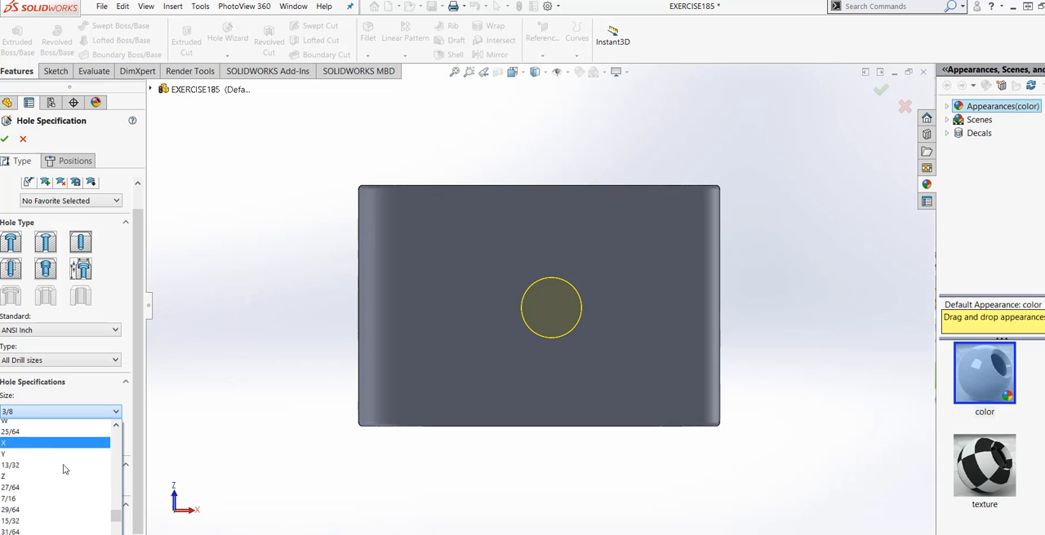
{"action": "left_click", "coordinate": [69, 502]}
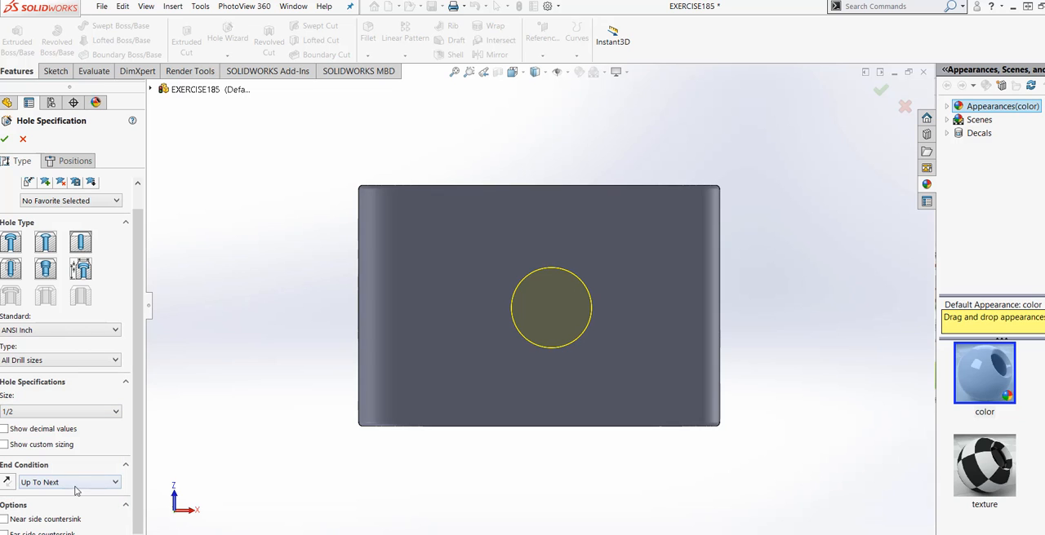
{"action": "left_click", "coordinate": [93, 414]}
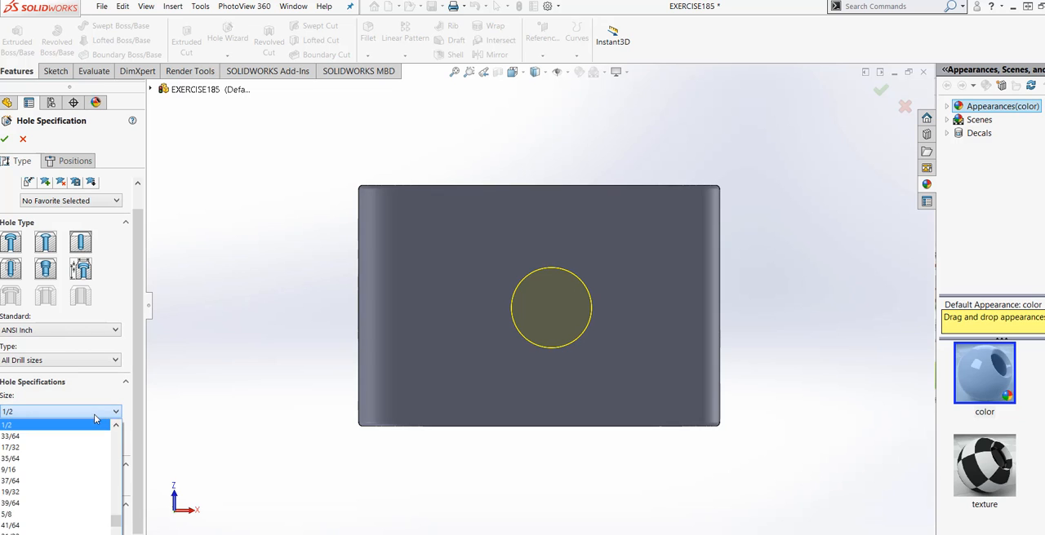
{"action": "scroll", "coordinate": [76, 502], "scroll_direction": "down", "scroll_amount": 2}
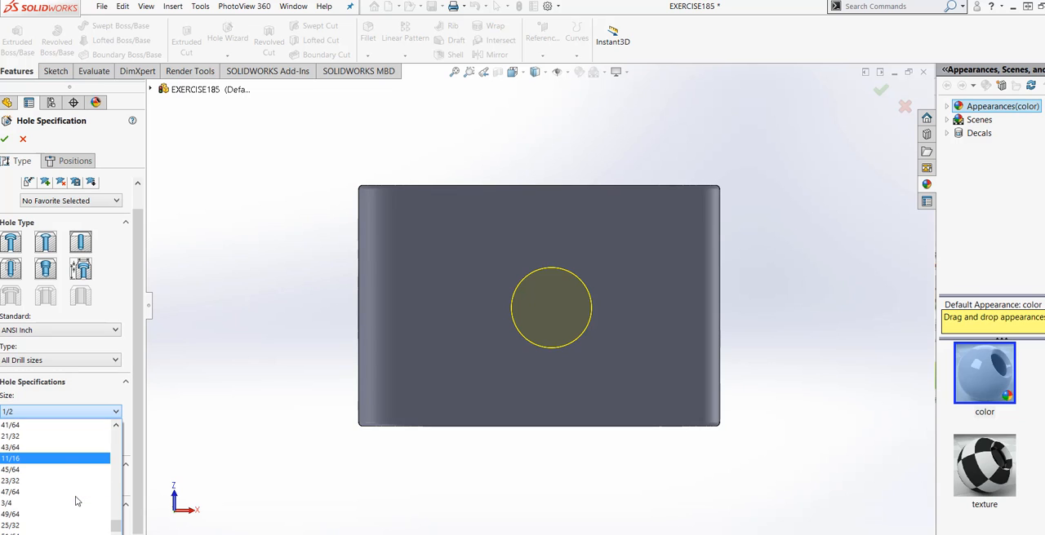
{"action": "left_click", "coordinate": [66, 471]}
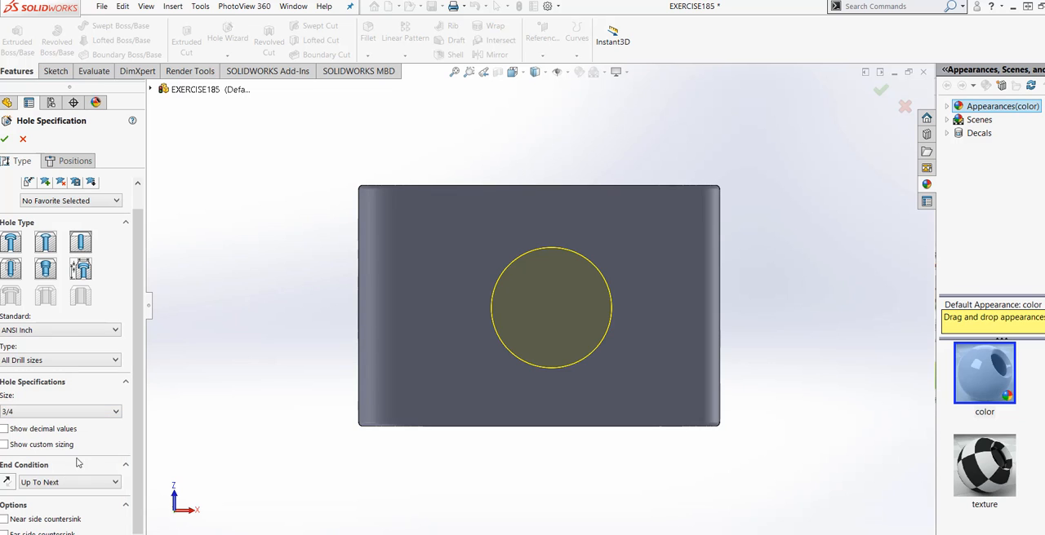
{"action": "left_click", "coordinate": [6, 141]}
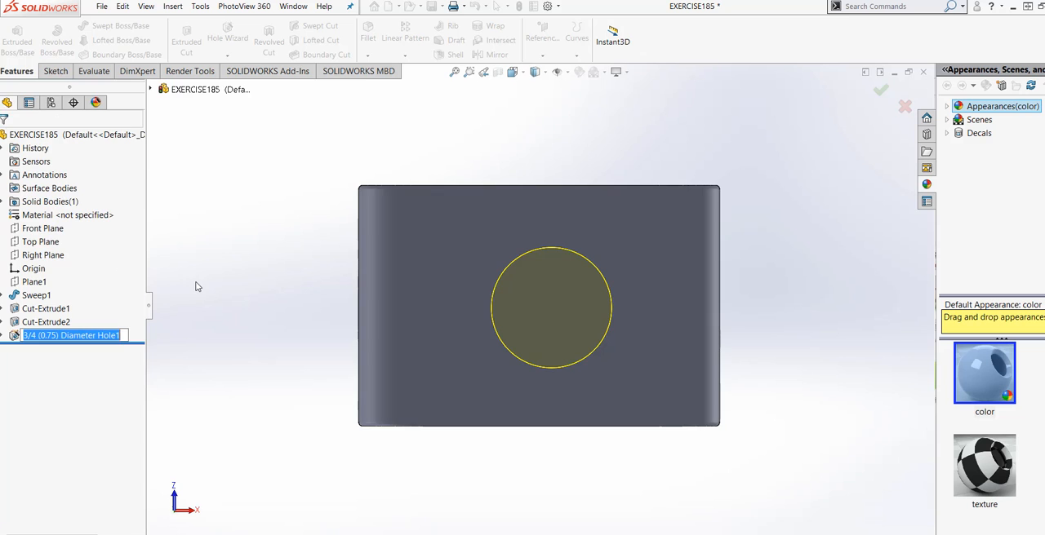
Step: Examine the part from several angles, checking the slot, the front hole and the bottom hole
{"action": "middle_click_drag", "start_coordinate": [205, 280], "coordinate": [269, 519]}
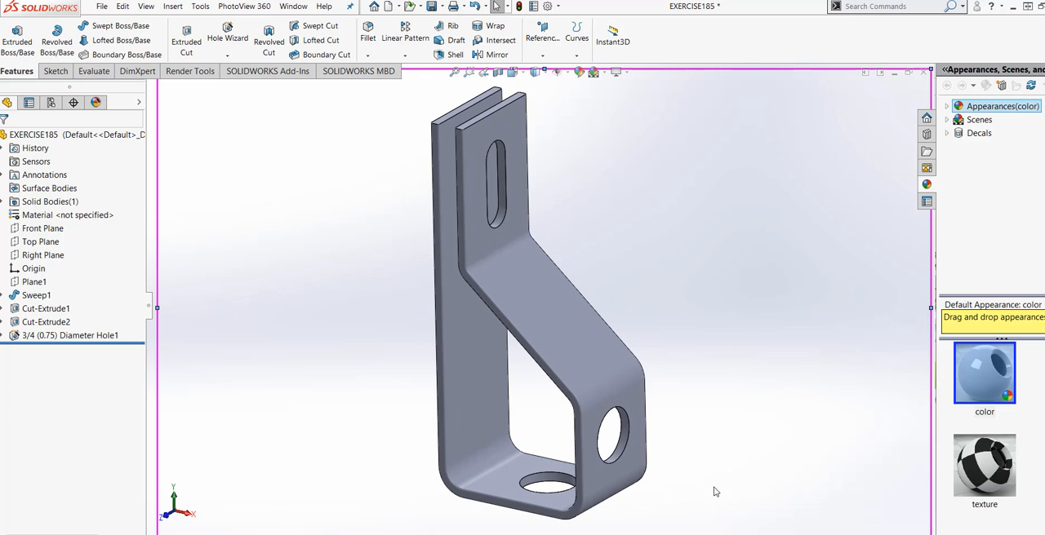
{"action": "scroll", "coordinate": [715, 492], "scroll_direction": "down", "scroll_amount": 2}
{"action": "scroll", "coordinate": [585, 406], "scroll_direction": "up", "scroll_amount": 3}
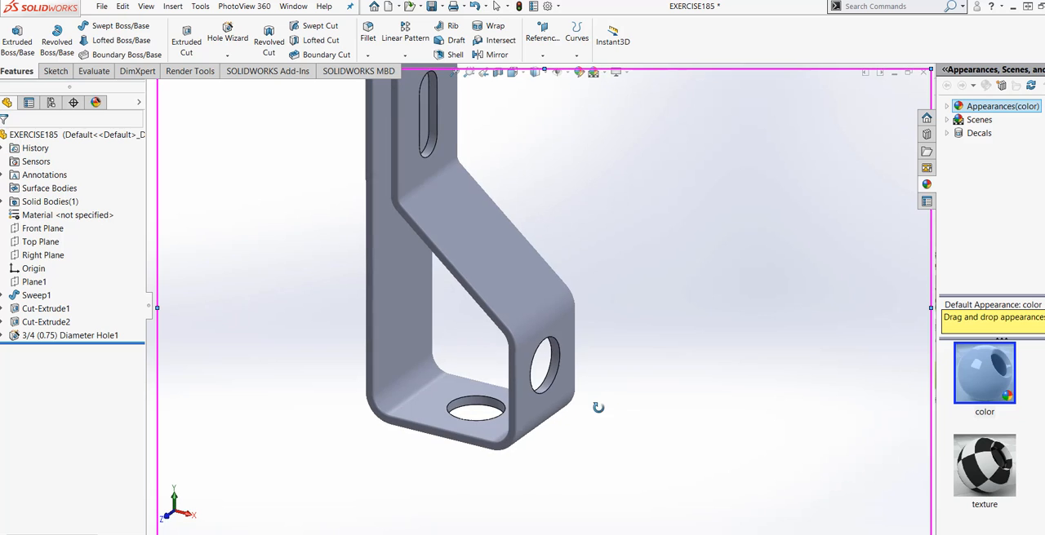
{"action": "scroll", "coordinate": [586, 262], "scroll_direction": "down", "scroll_amount": 1}
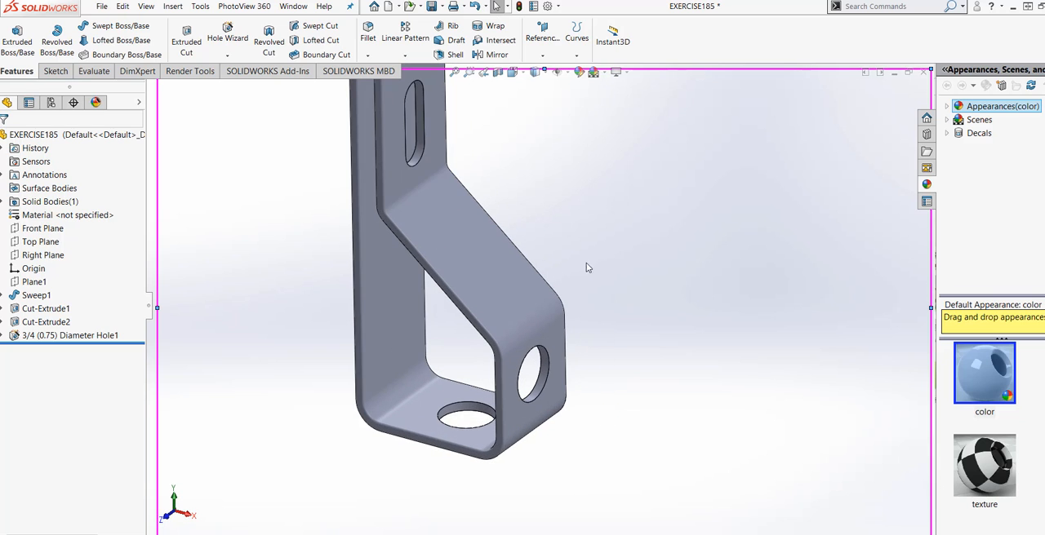
{"action": "scroll", "coordinate": [584, 260], "scroll_direction": "up", "scroll_amount": 2}
{"action": "scroll", "coordinate": [433, 96], "scroll_direction": "down", "scroll_amount": 1}
{"action": "scroll", "coordinate": [478, 167], "scroll_direction": "down", "scroll_amount": 1}
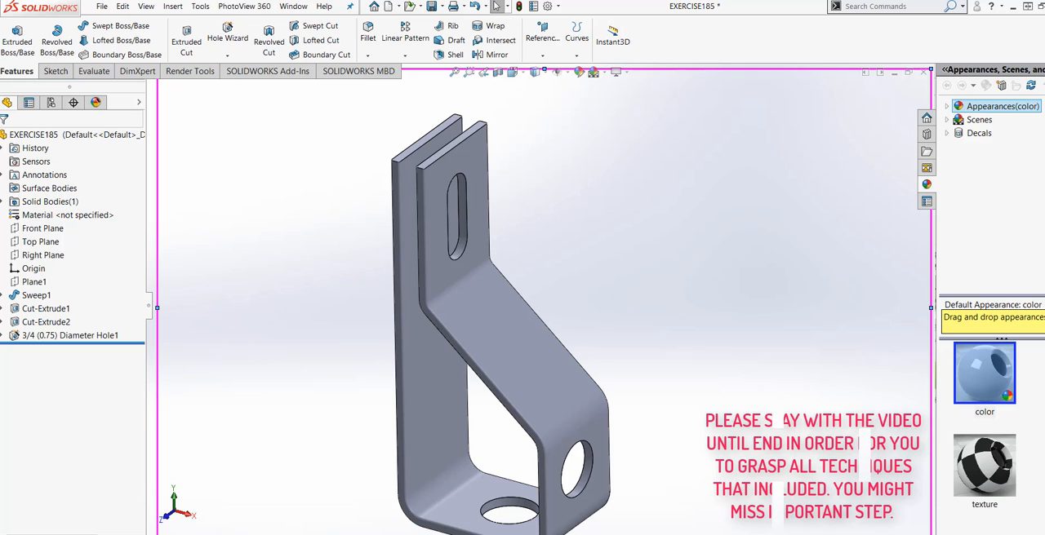
{"action": "scroll", "coordinate": [562, 453], "scroll_direction": "up", "scroll_amount": 3}
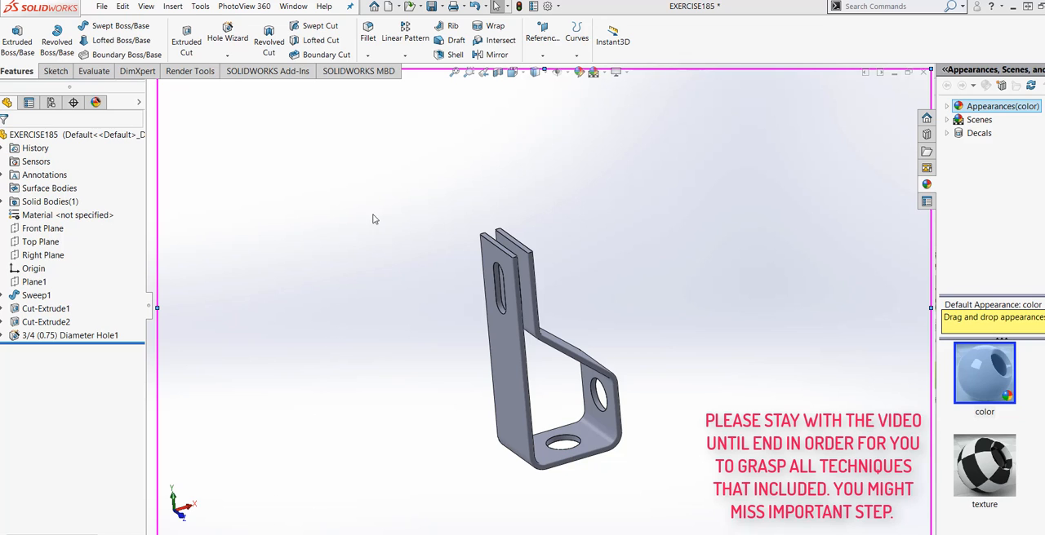
Step: Linear-pattern the slot cut downward along its straight edge, with 3 instances spaced 1.50 in apart
{"action": "left_click", "coordinate": [405, 32]}
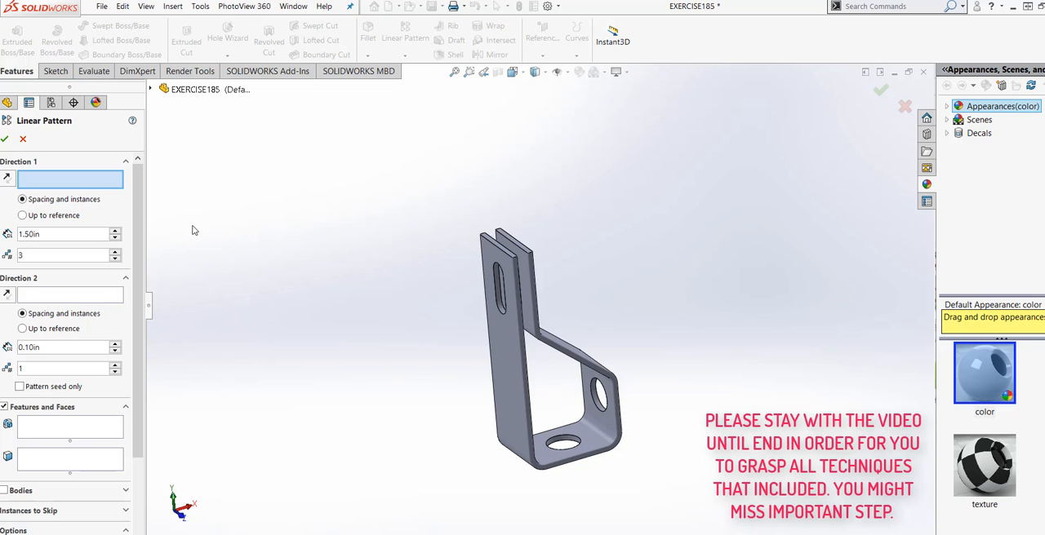
{"action": "scroll", "coordinate": [504, 342], "scroll_direction": "down", "scroll_amount": 3}
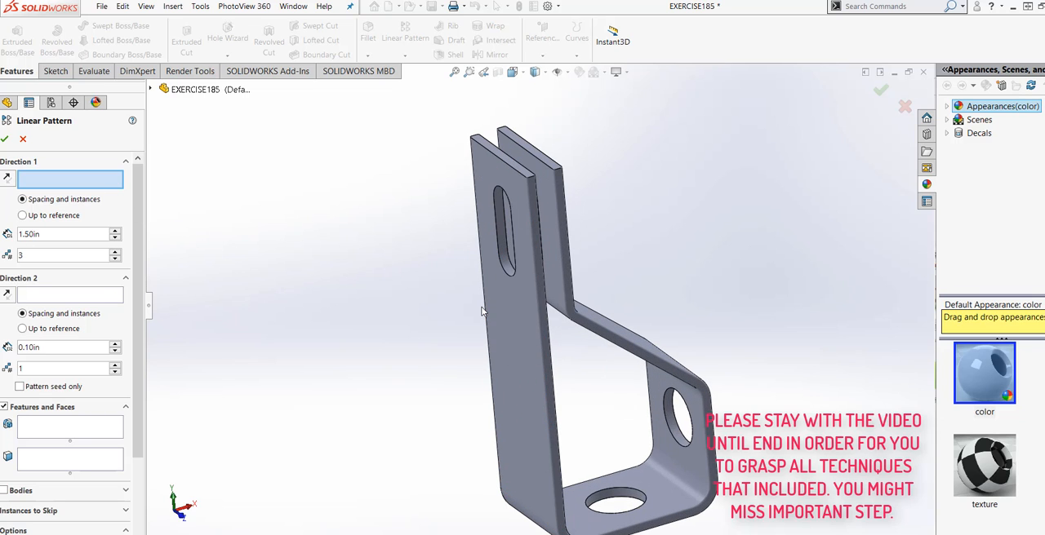
{"action": "left_click", "coordinate": [496, 242]}
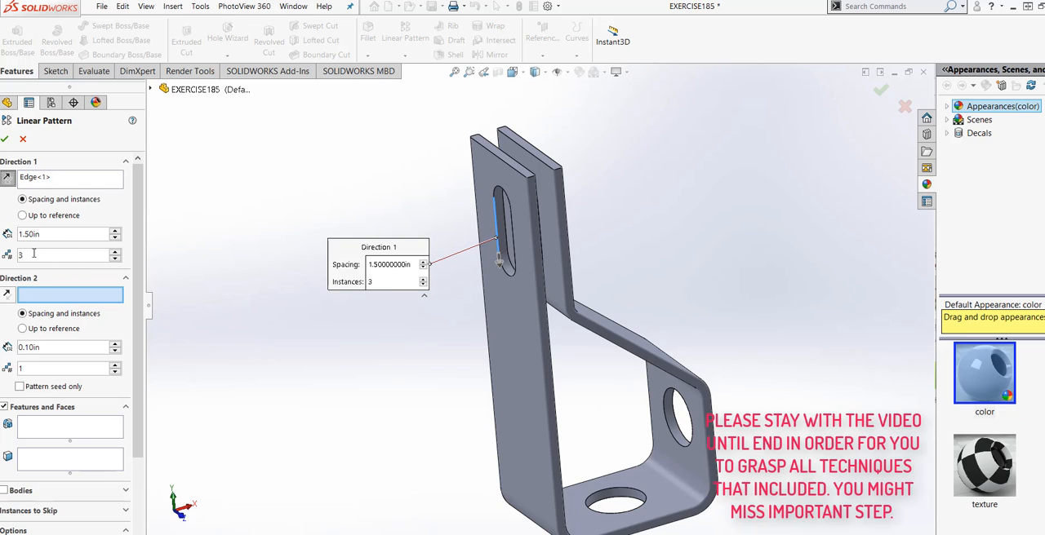
{"action": "left_click", "coordinate": [58, 440]}
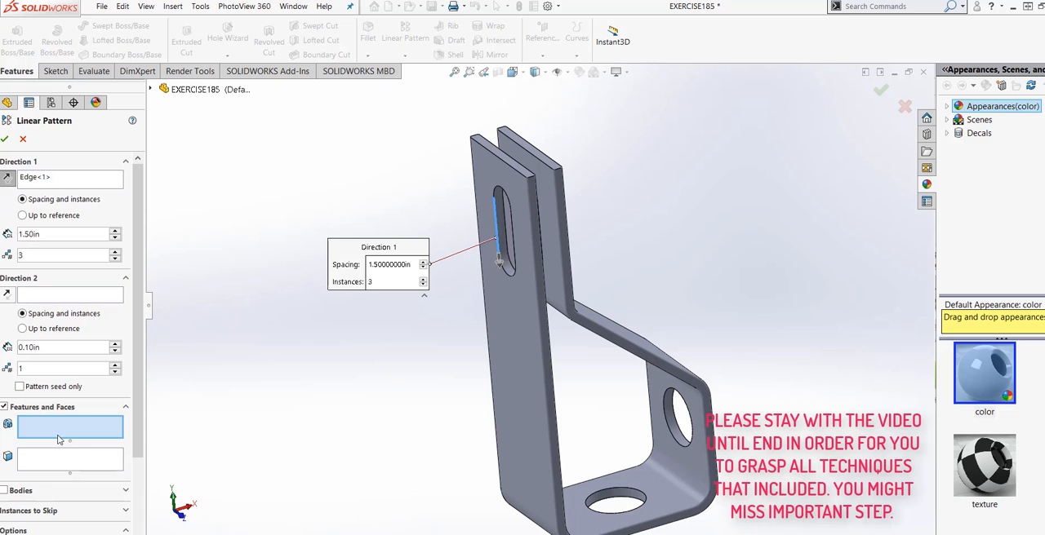
{"action": "scroll", "coordinate": [513, 331], "scroll_direction": "down", "scroll_amount": 5}
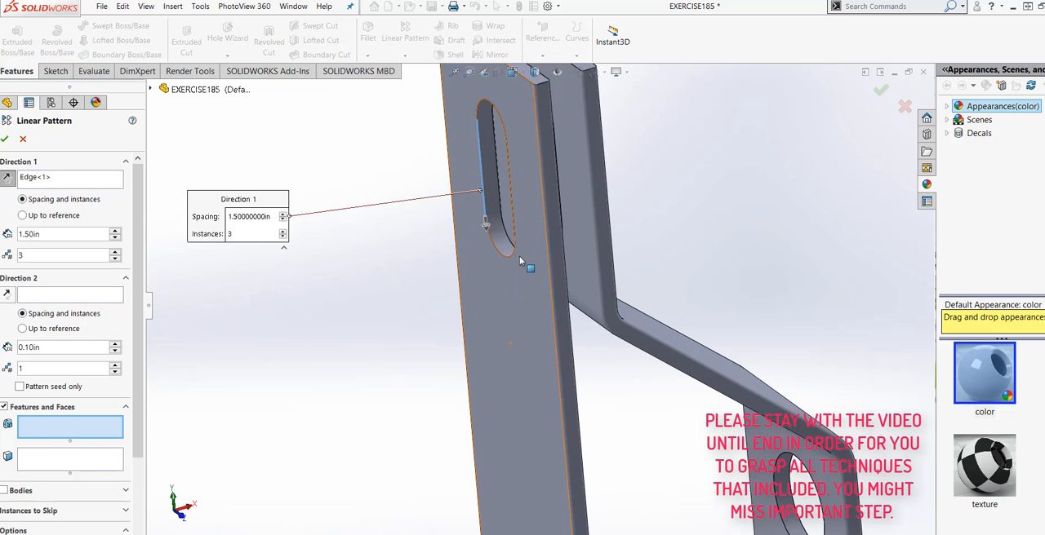
{"action": "left_click", "coordinate": [488, 197]}
{"action": "scroll", "coordinate": [443, 228], "scroll_direction": "up", "scroll_amount": 5}
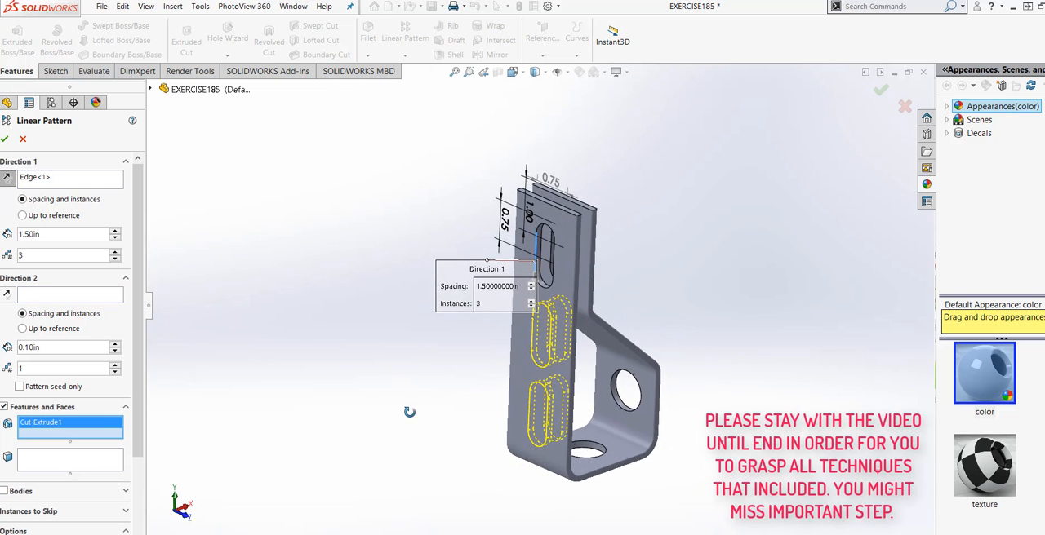
{"action": "middle_click_drag", "start_coordinate": [409, 412], "coordinate": [625, 395]}
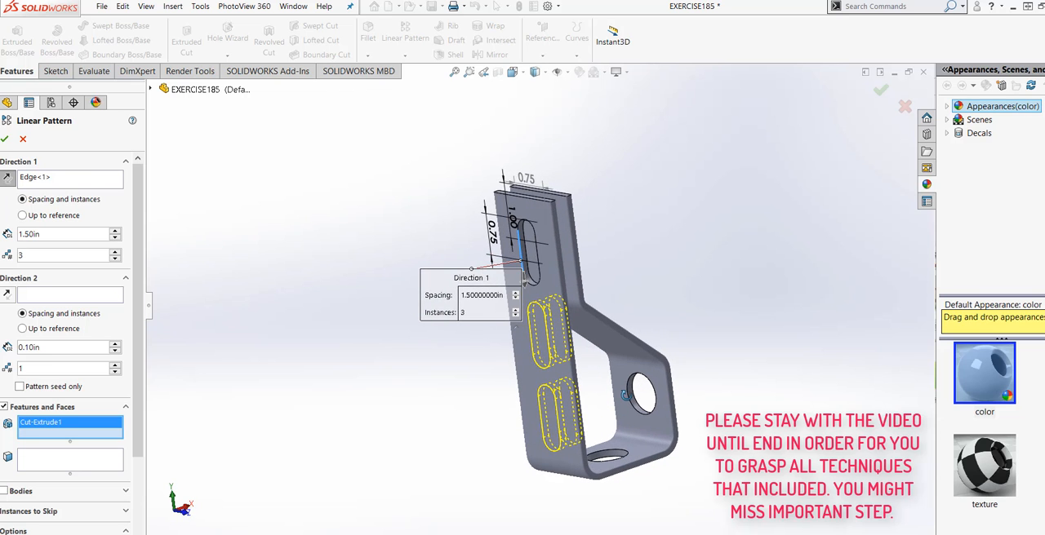
{"action": "scroll", "coordinate": [625, 395], "scroll_direction": "down", "scroll_amount": 3}
{"action": "scroll", "coordinate": [563, 422], "scroll_direction": "up", "scroll_amount": 2}
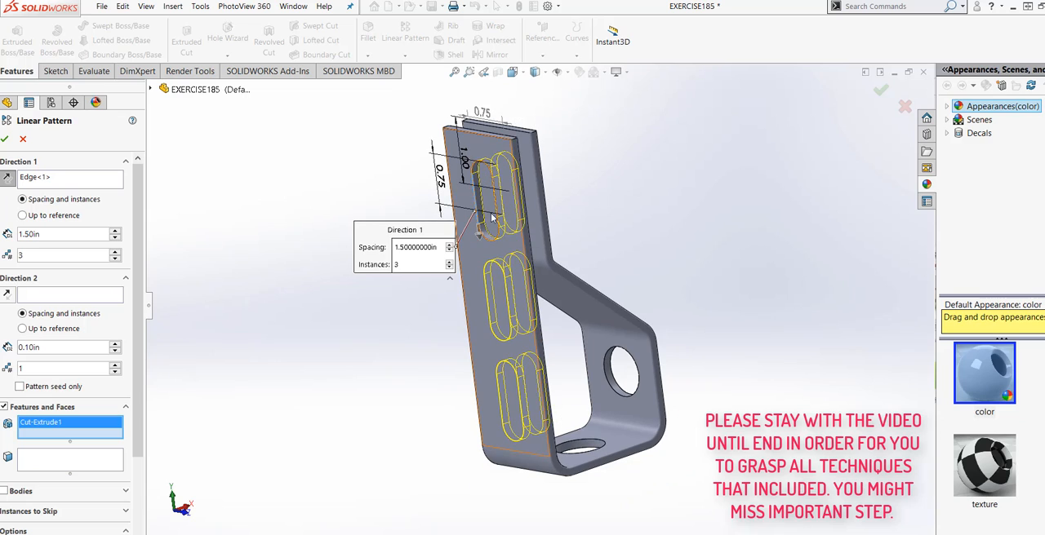
{"action": "left_click", "coordinate": [5, 140]}
{"action": "middle_click_drag", "start_coordinate": [321, 397], "coordinate": [281, 321]}
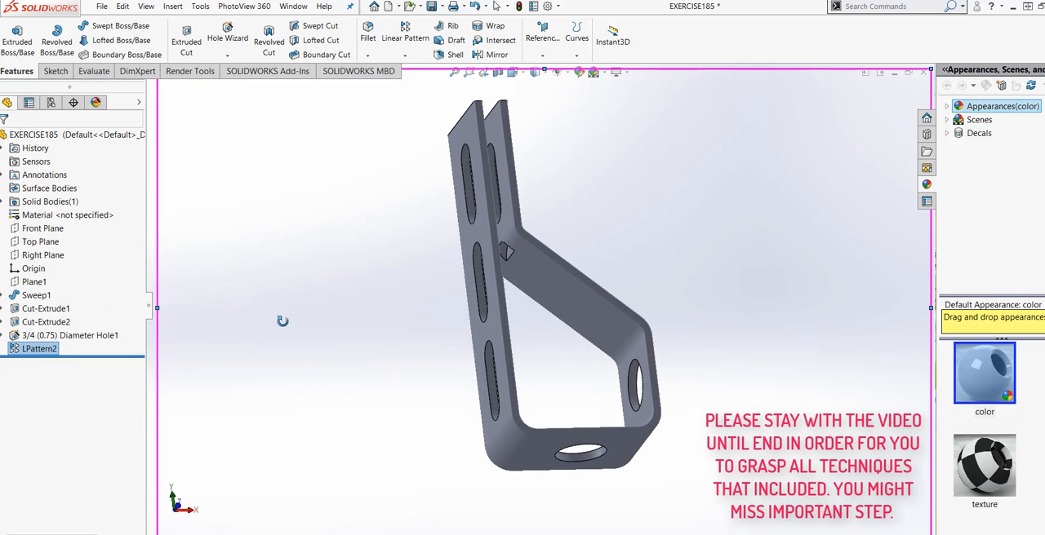
{"action": "scroll", "coordinate": [518, 268], "scroll_direction": "down", "scroll_amount": 2}
{"action": "key", "text": "f"}
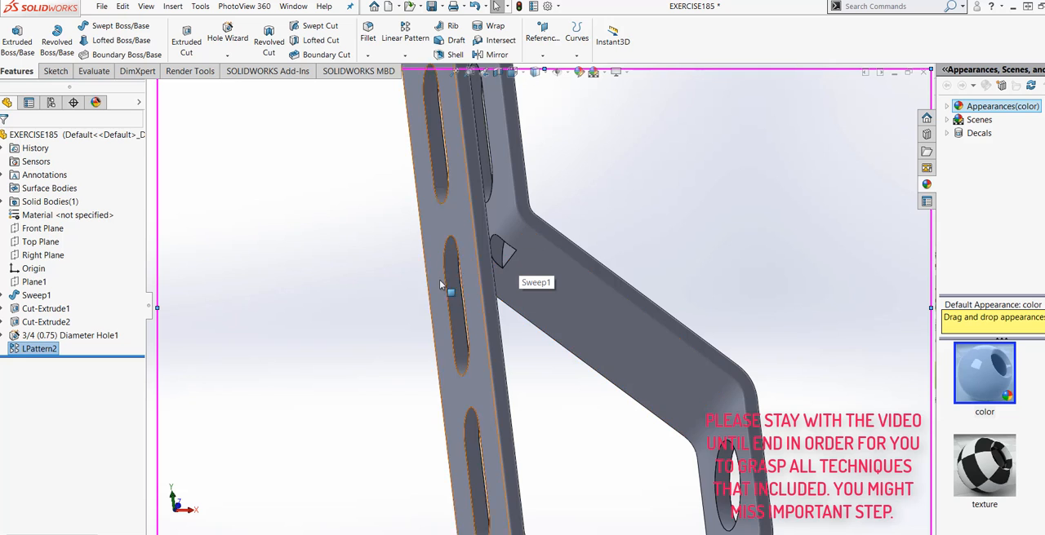
{"action": "middle_click_drag", "start_coordinate": [413, 279], "coordinate": [531, 338]}
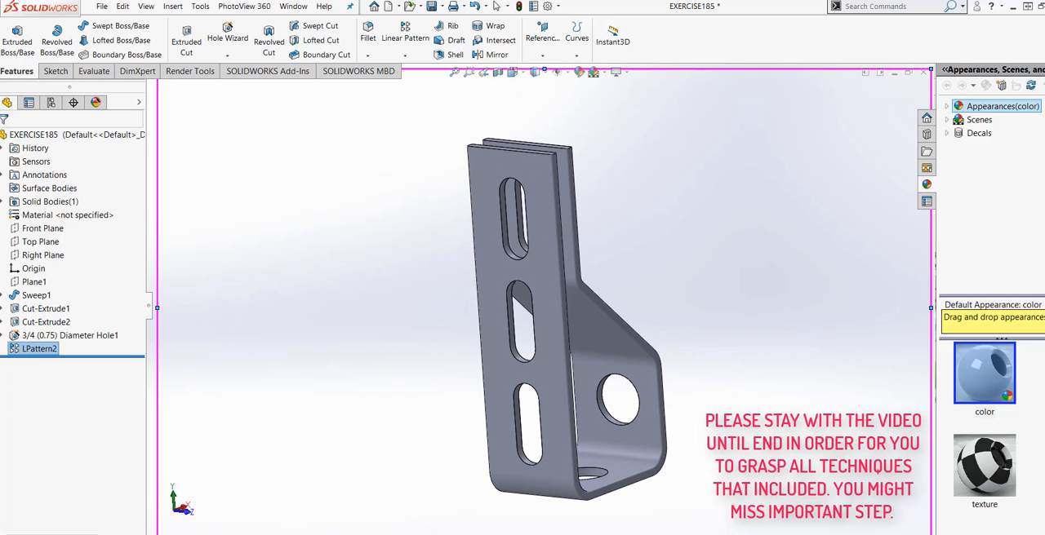
Step: Edit the slot's linear pattern and set its spacing to 1.65 in
{"action": "right_click", "coordinate": [20, 351]}
{"action": "left_click", "coordinate": [36, 319]}
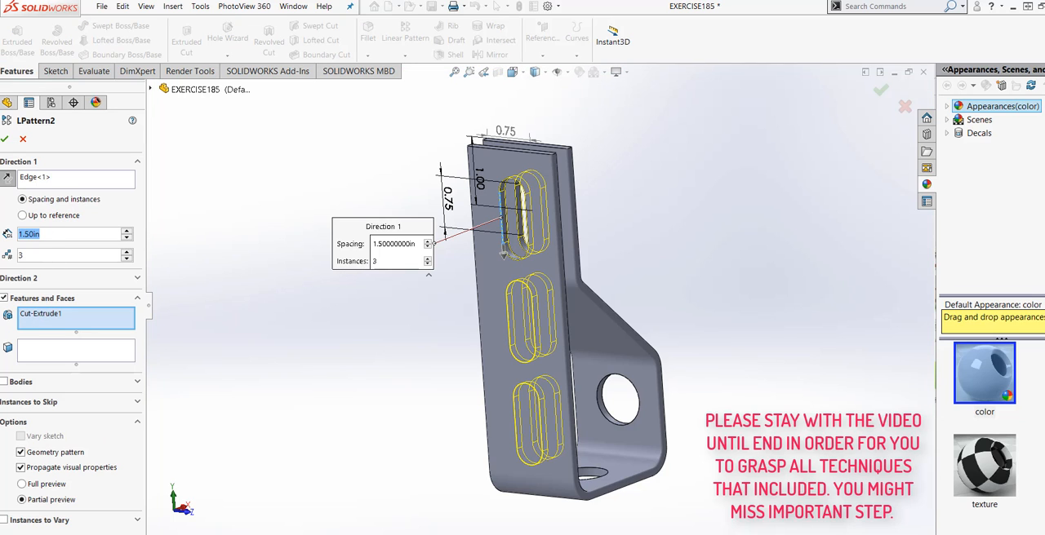
{"action": "type", "text": "1."}
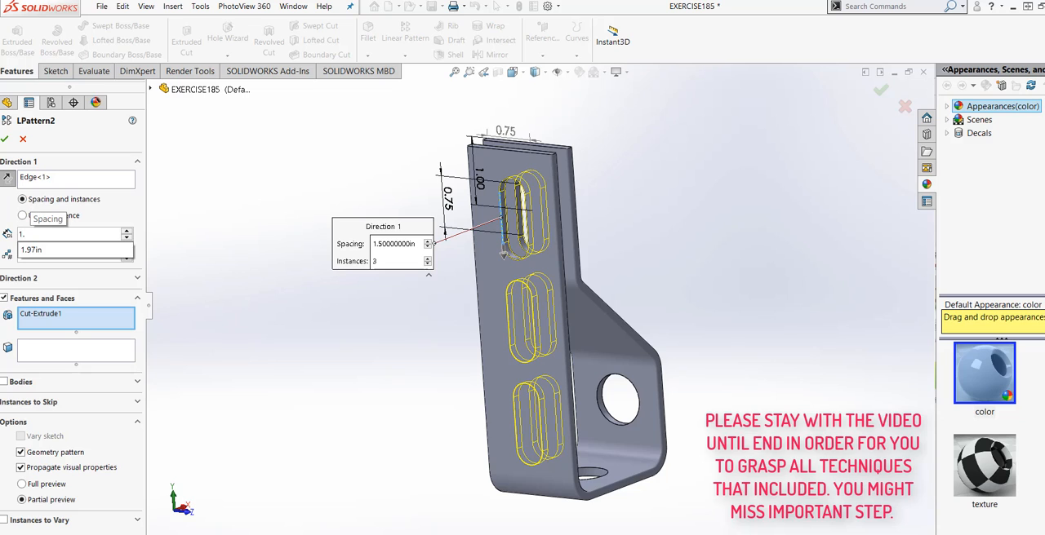
{"action": "type", "text": "65"}
{"action": "mouse_move", "coordinate": [125, 255]}
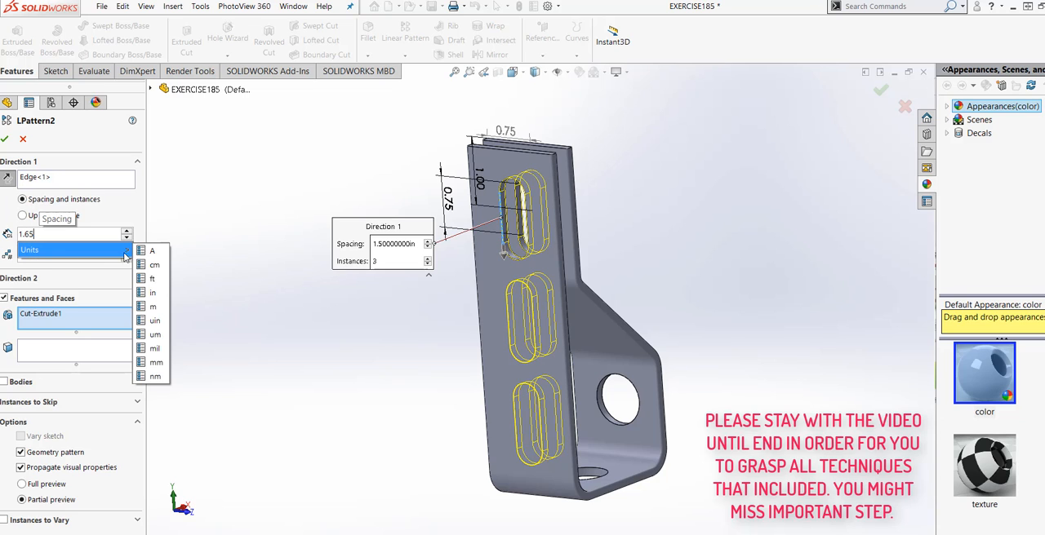
{"action": "left_click", "coordinate": [155, 293]}
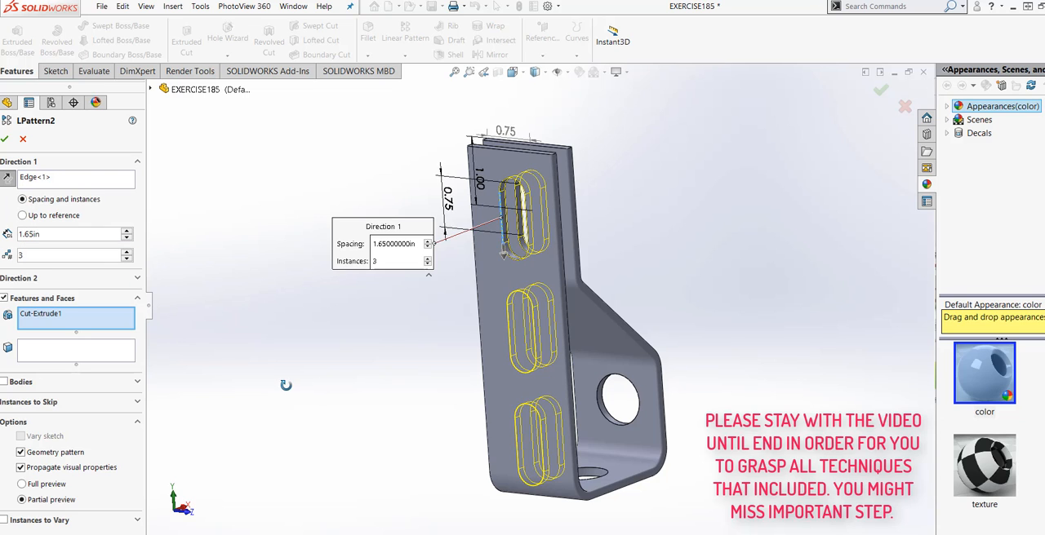
{"action": "middle_click_drag", "start_coordinate": [285, 385], "coordinate": [291, 413]}
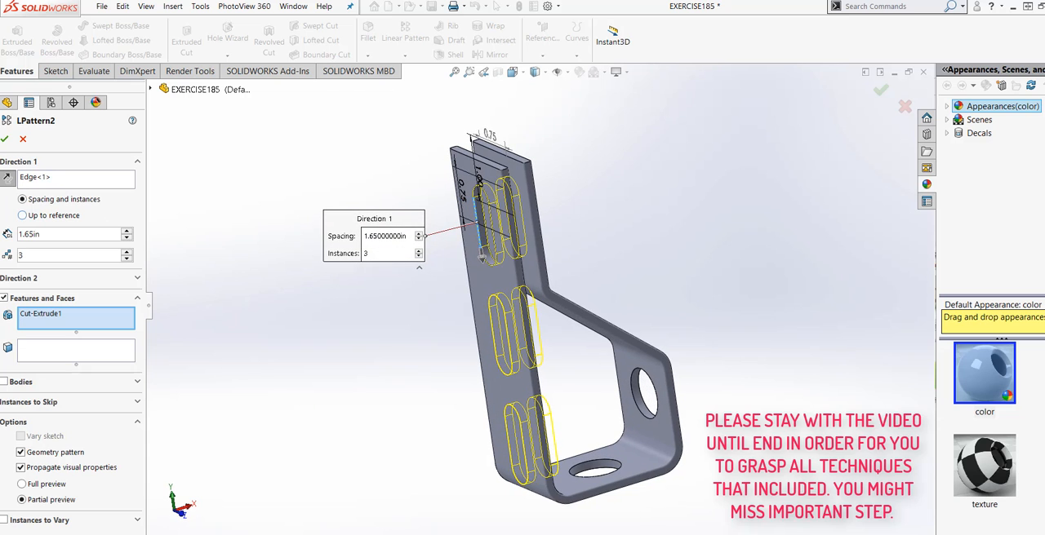
{"action": "left_click", "coordinate": [5, 139]}
{"action": "mouse_move", "coordinate": [341, 460]}
{"action": "middle_mouse_down"}
{"action": "mouse_move", "coordinate": [361, 349]}
{"action": "mouse_move", "coordinate": [401, 410]}
{"action": "mouse_move", "coordinate": [466, 415]}
{"action": "mouse_move", "coordinate": [443, 391]}
{"action": "mouse_move", "coordinate": [340, 388]}
{"action": "mouse_move", "coordinate": [307, 480]}
{"action": "mouse_move", "coordinate": [436, 387]}
{"action": "mouse_move", "coordinate": [357, 436]}
{"action": "mouse_move", "coordinate": [352, 465]}
{"action": "middle_mouse_up"}
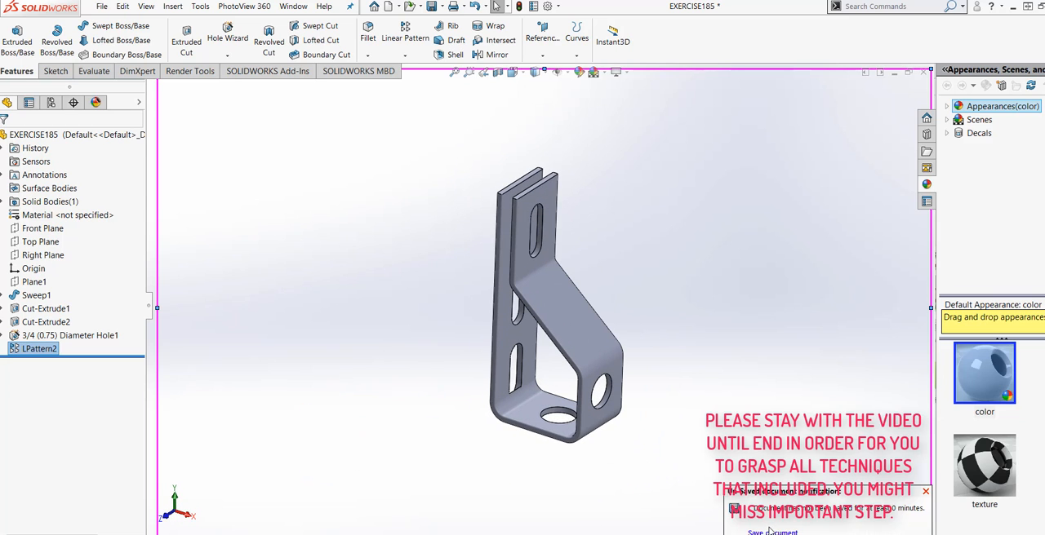
{"action": "middle_click_drag", "start_coordinate": [661, 316], "coordinate": [653, 343]}
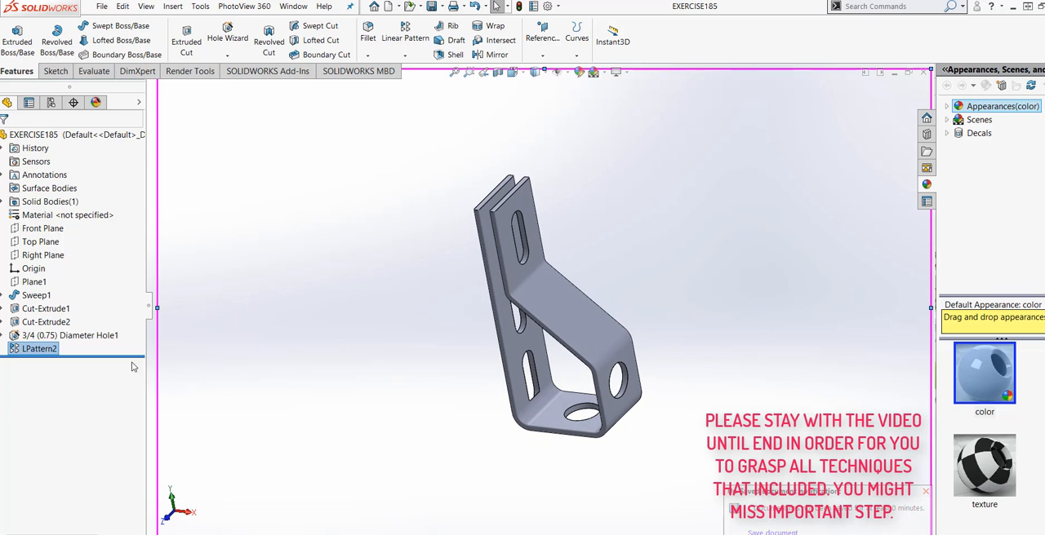
Step: Reopen the slot's linear pattern and set its spacing to 1.60 in
{"action": "right_click", "coordinate": [25, 348]}
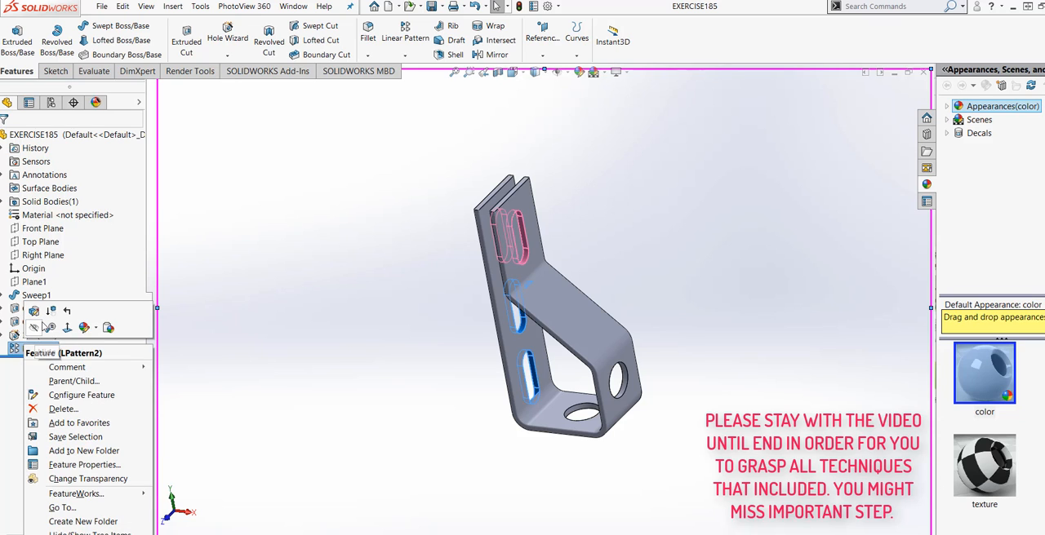
{"action": "left_click", "coordinate": [34, 311]}
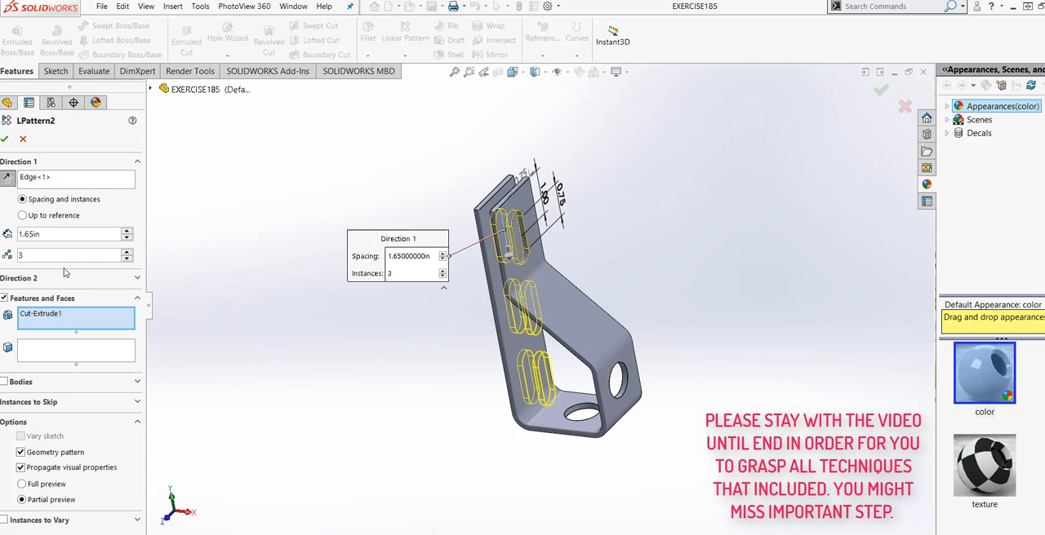
{"action": "left_click_drag", "start_coordinate": [54, 236], "coordinate": [21, 236]}
{"action": "type", "text": "1.60"}
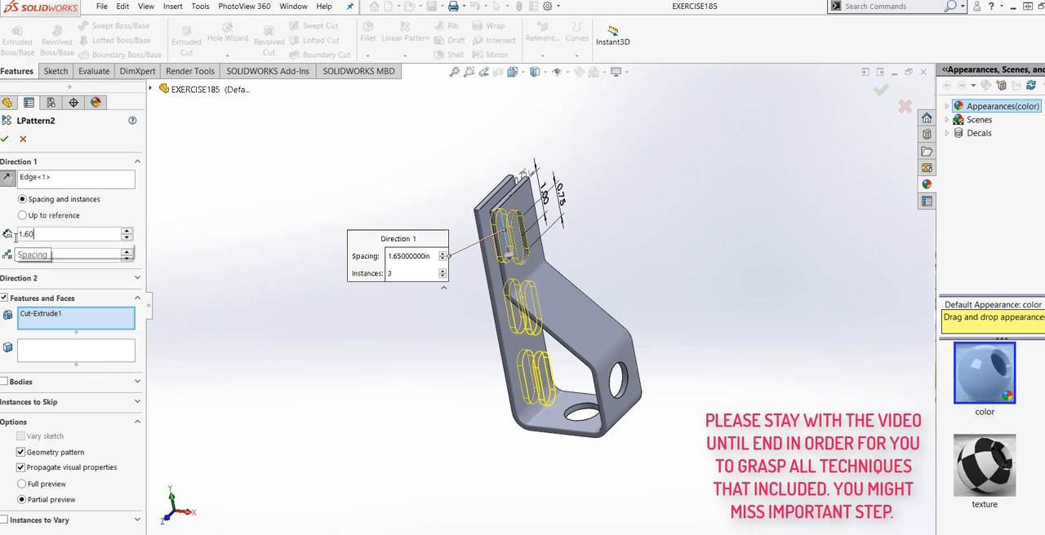
{"action": "left_click", "coordinate": [33, 253]}
{"action": "left_click", "coordinate": [152, 292]}
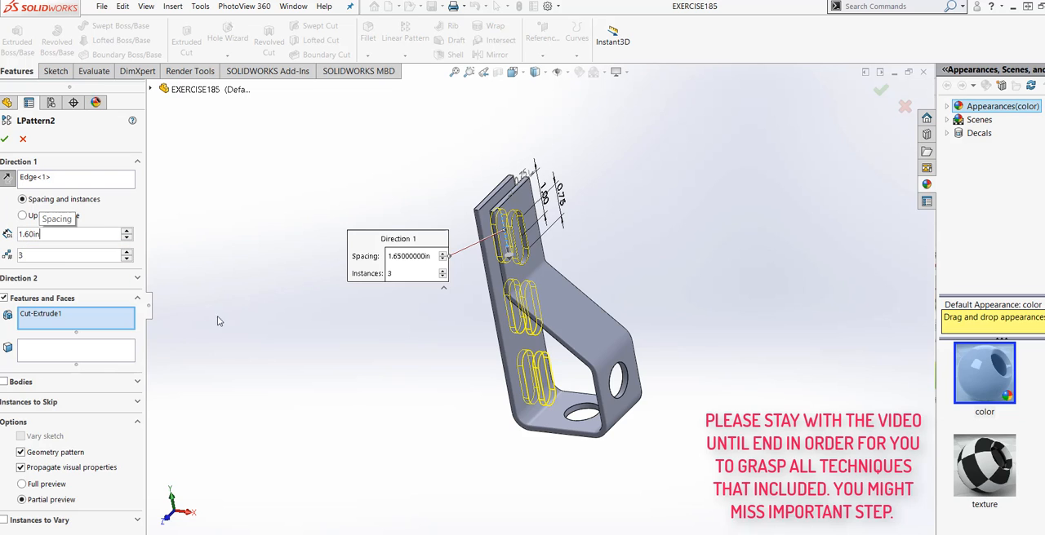
{"action": "left_click", "coordinate": [5, 140]}
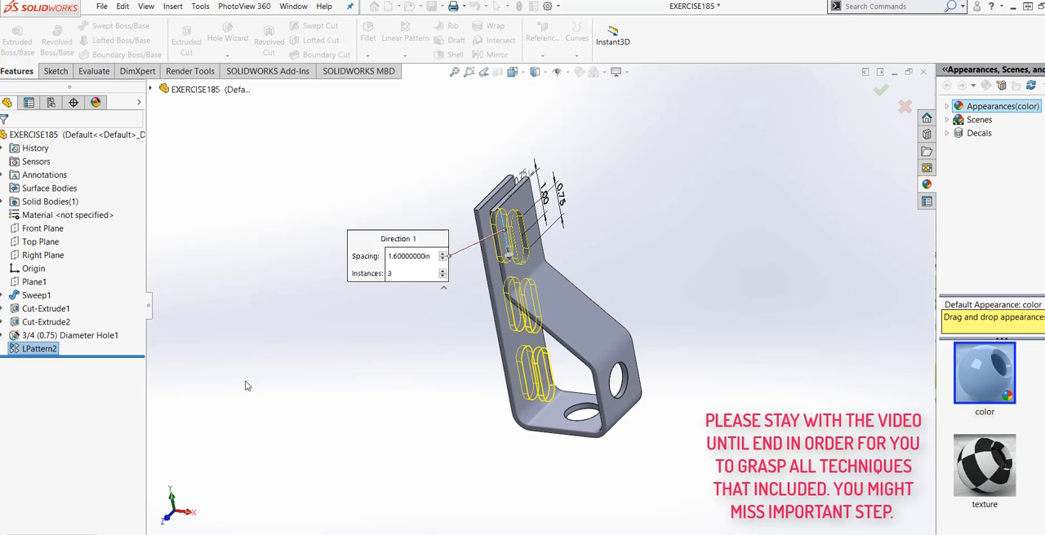
{"action": "middle_click_drag", "start_coordinate": [275, 392], "coordinate": [243, 388]}
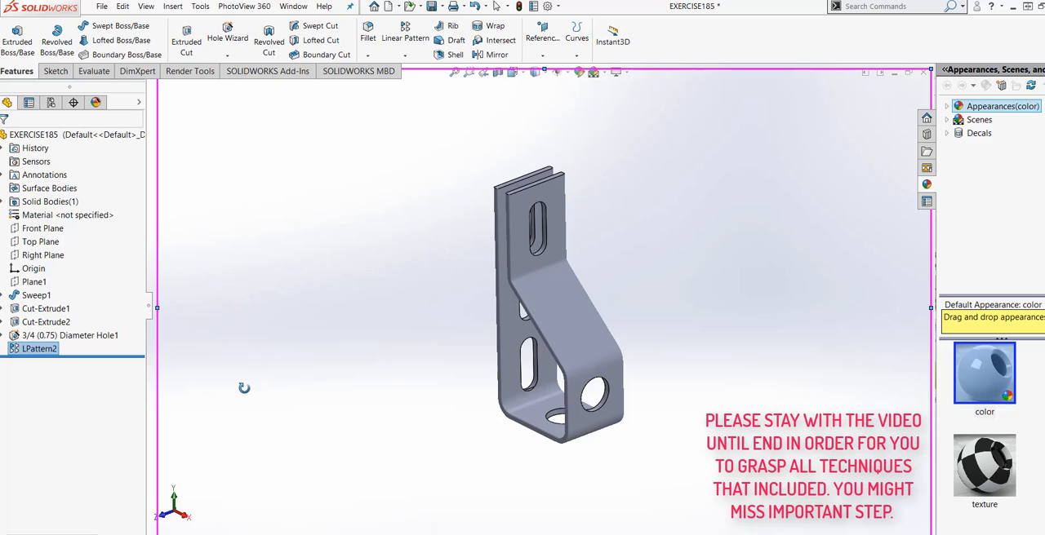
Step: Open a new sketch on the outer sloped face of the strip, viewed straight on
{"action": "scroll", "coordinate": [708, 291], "scroll_direction": "down", "scroll_amount": 2}
{"action": "mouse_move", "coordinate": [587, 328]}
{"action": "middle_mouse_down"}
{"action": "mouse_move", "coordinate": [580, 334]}
{"action": "mouse_move", "coordinate": [582, 324]}
{"action": "middle_mouse_up"}
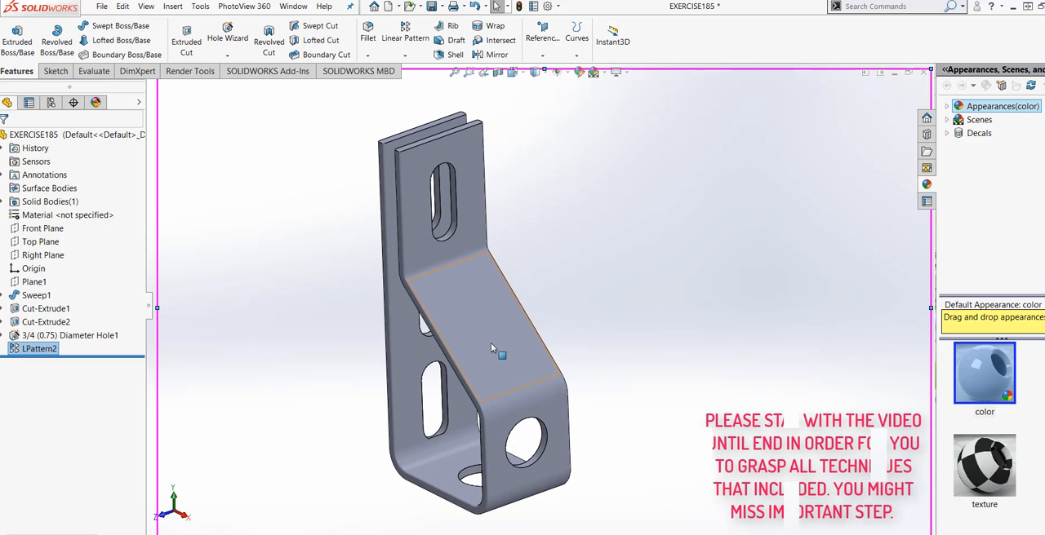
{"action": "right_click", "coordinate": [491, 342]}
{"action": "left_click", "coordinate": [567, 308]}
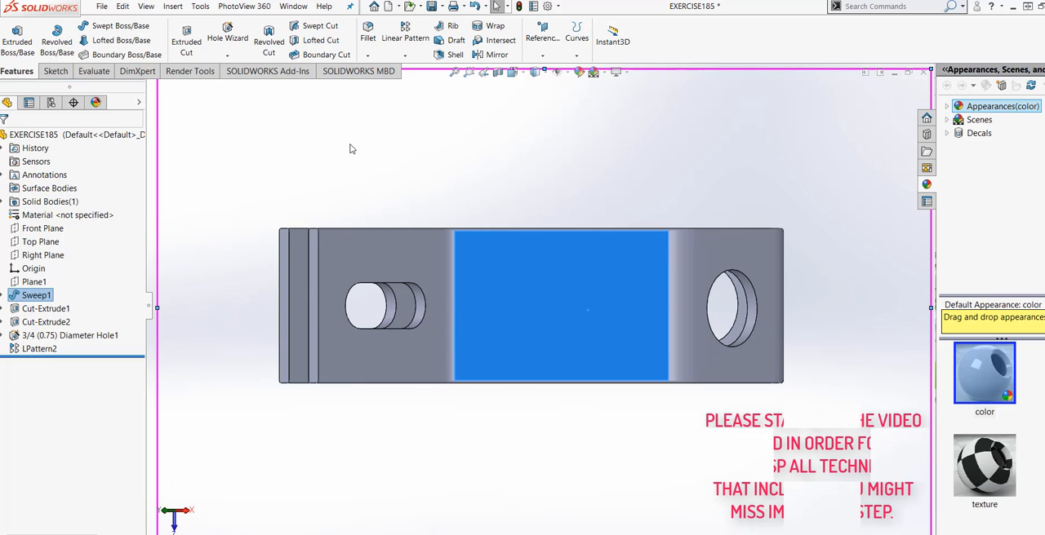
{"action": "left_click", "coordinate": [56, 71]}
{"action": "left_click", "coordinate": [18, 41]}
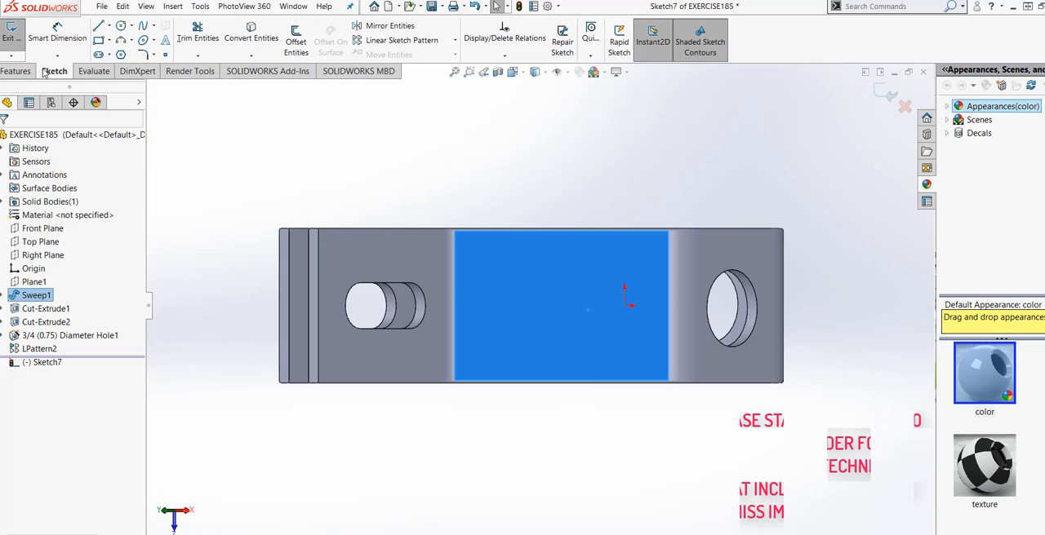
Step: Draw a six-sided polygon around an inscribed circle about 0.91 in across on the sloped face, centred level with the origin
{"action": "left_click", "coordinate": [121, 54]}
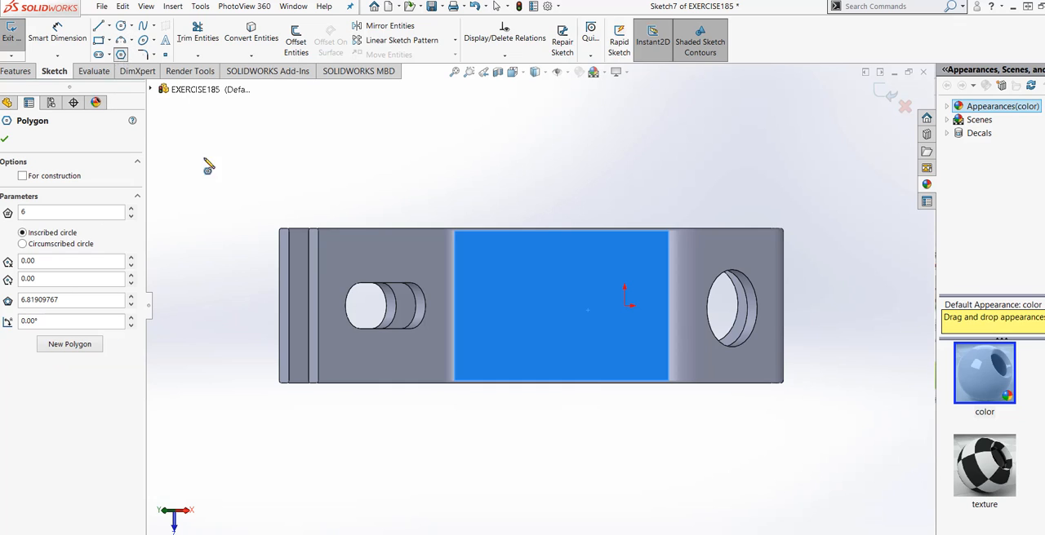
{"action": "left_click", "coordinate": [560, 307]}
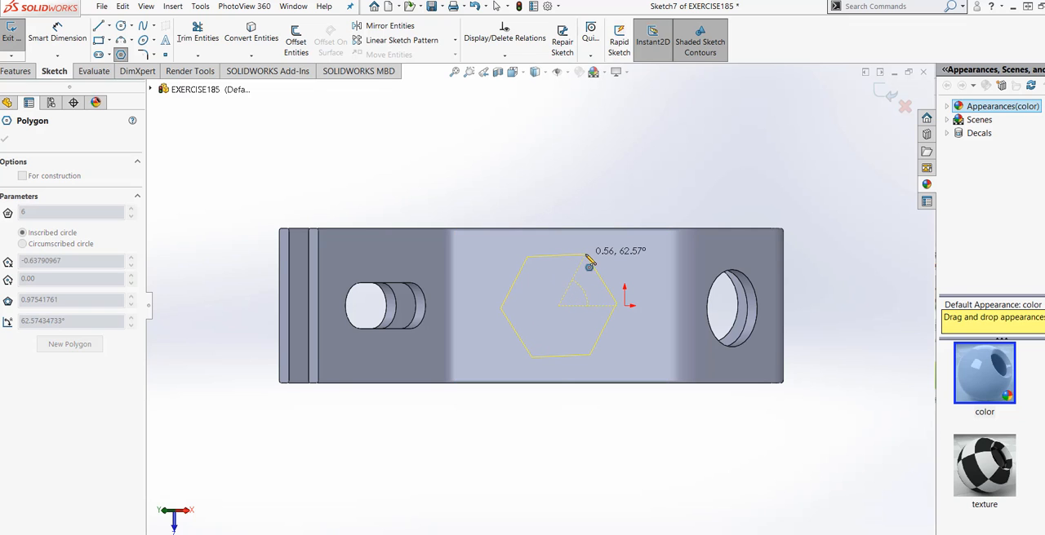
{"action": "left_click", "coordinate": [587, 262]}
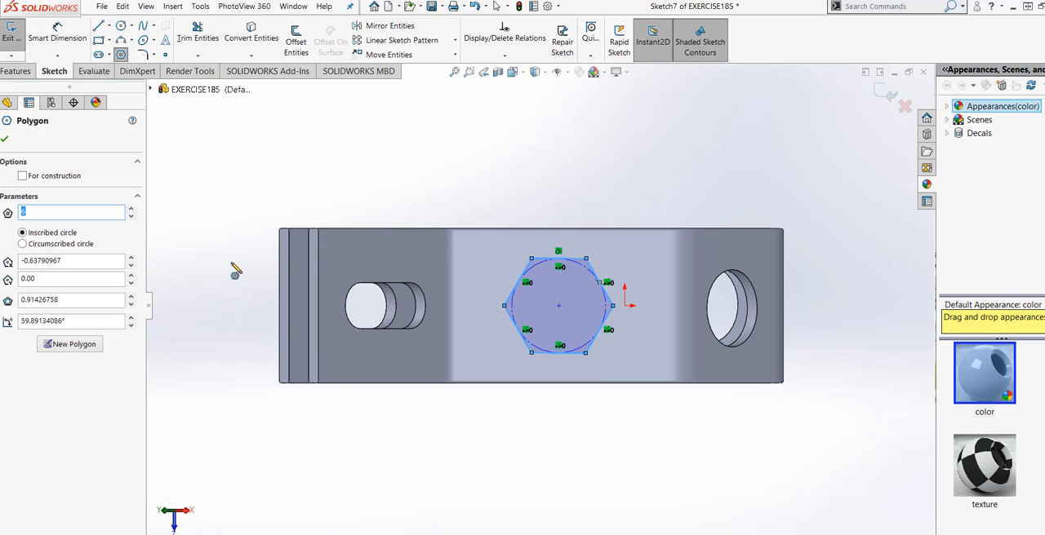
{"action": "left_click", "coordinate": [5, 141]}
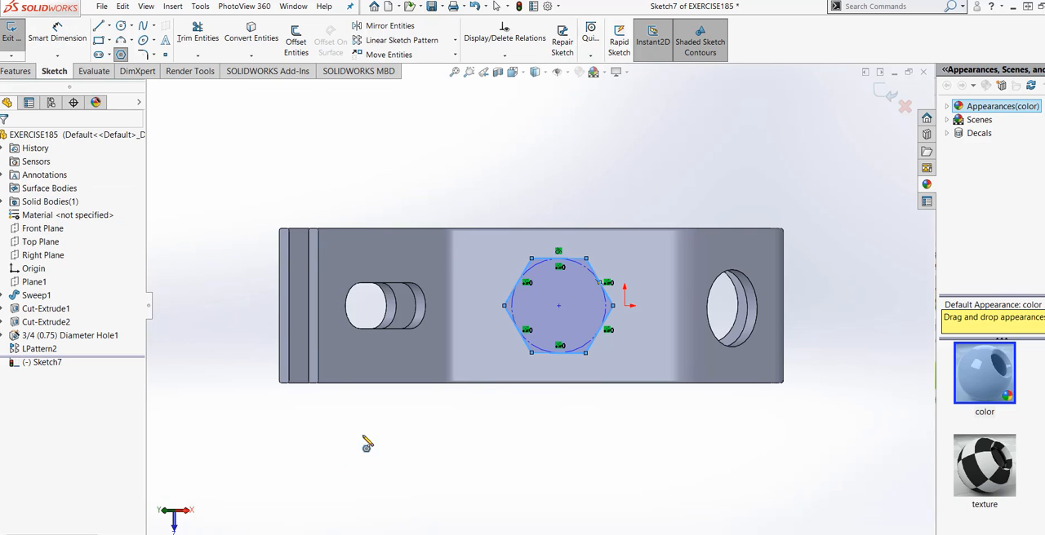
Step: Add a Vertical relation to one side of the hexagon
{"action": "scroll", "coordinate": [656, 406], "scroll_direction": "down", "scroll_amount": 2}
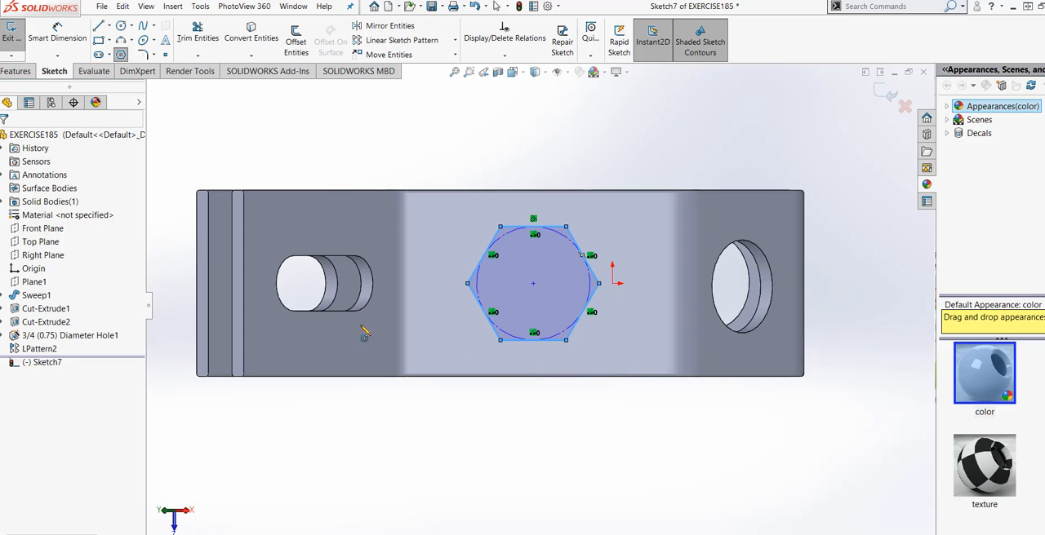
{"action": "left_click", "coordinate": [520, 340]}
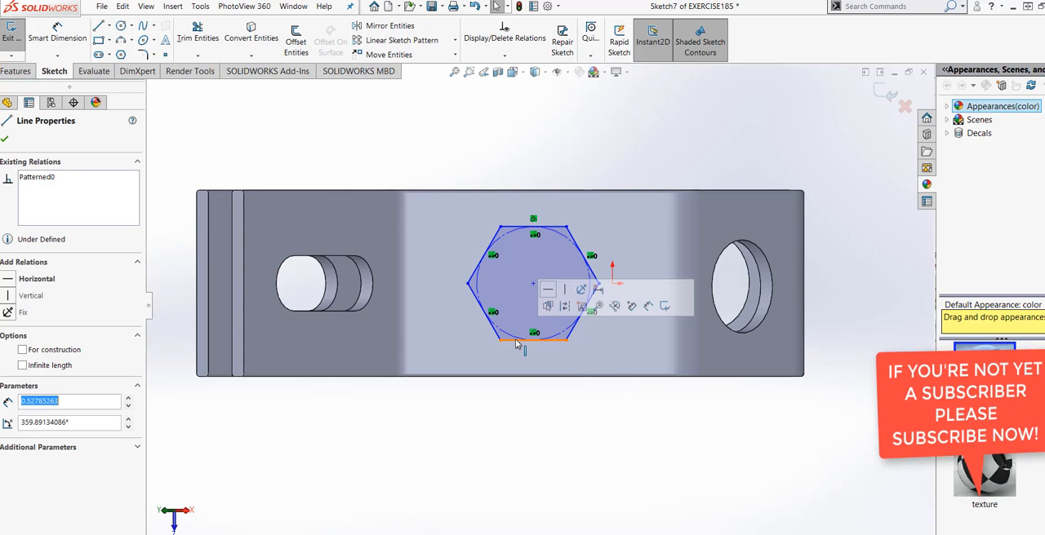
{"action": "left_click", "coordinate": [9, 297]}
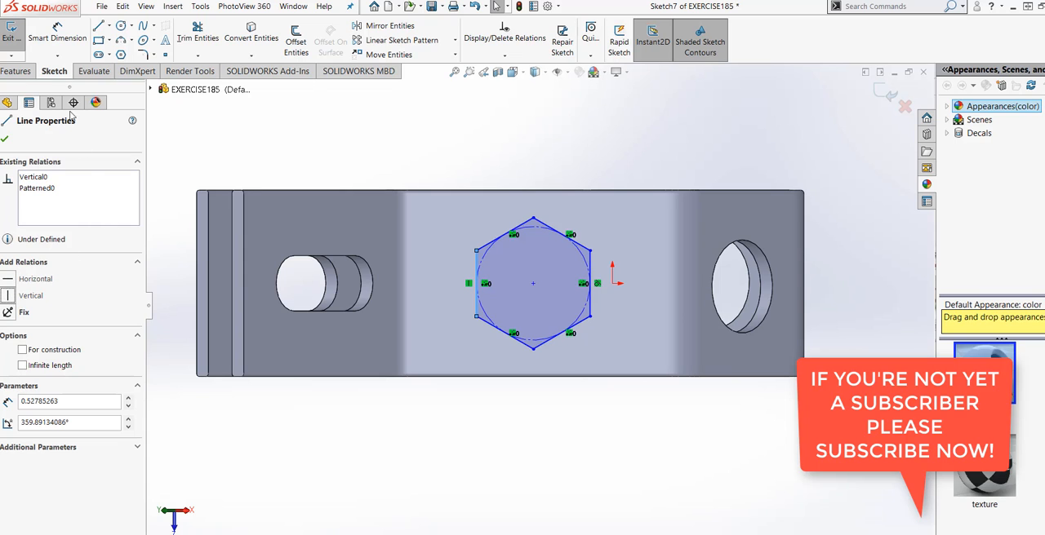
Step: Dimension the width between the hexagon's two vertical sides and set it to 1 in
{"action": "left_click", "coordinate": [57, 38]}
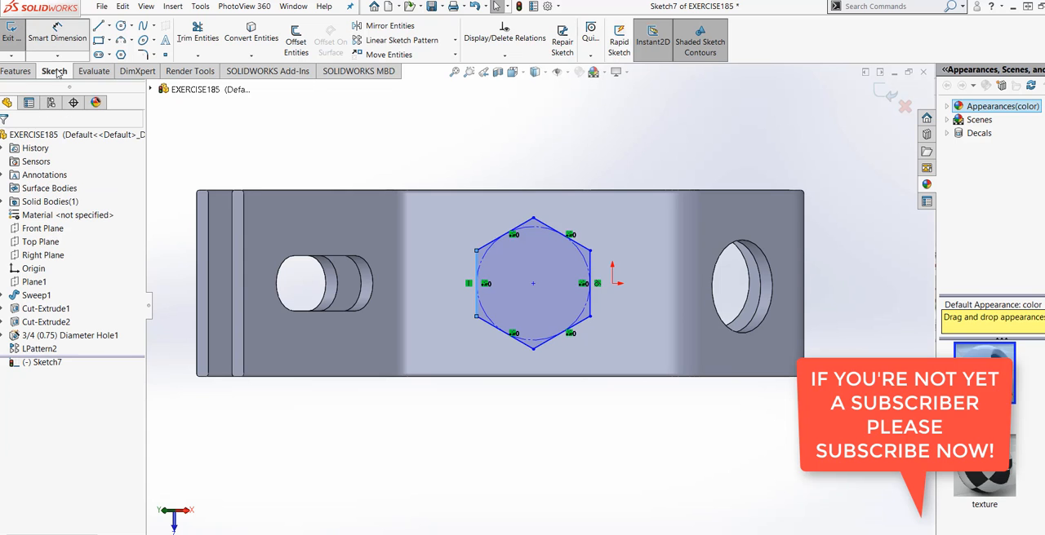
{"action": "left_click", "coordinate": [478, 310]}
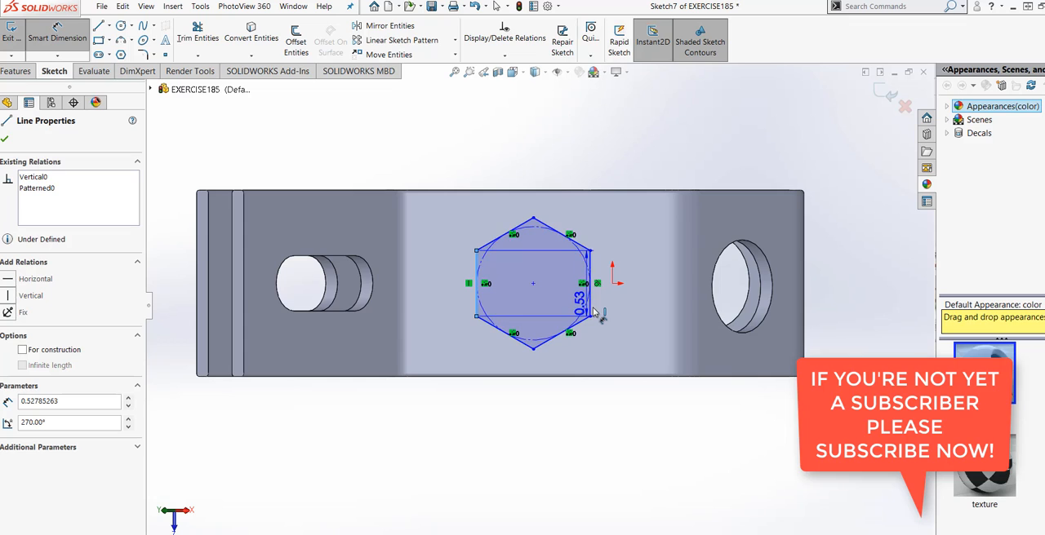
{"action": "left_click", "coordinate": [589, 304]}
{"action": "left_click", "coordinate": [534, 408]}
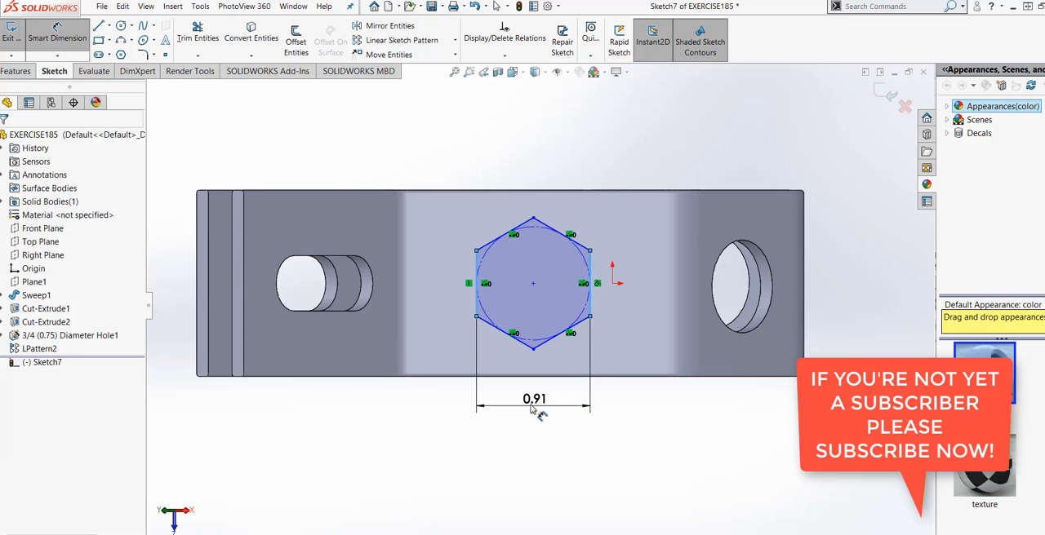
{"action": "type", "text": "1"}
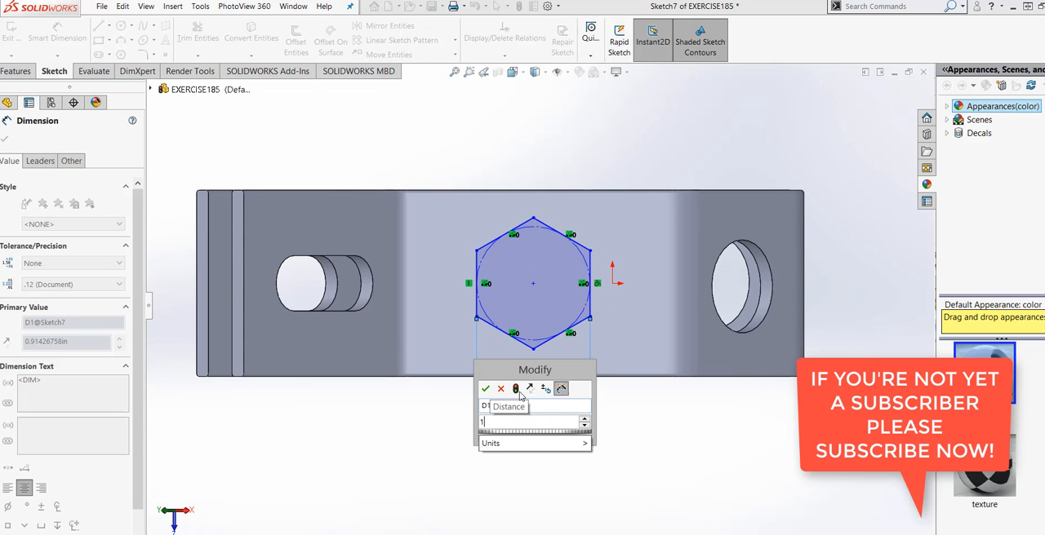
{"action": "left_click", "coordinate": [517, 390]}
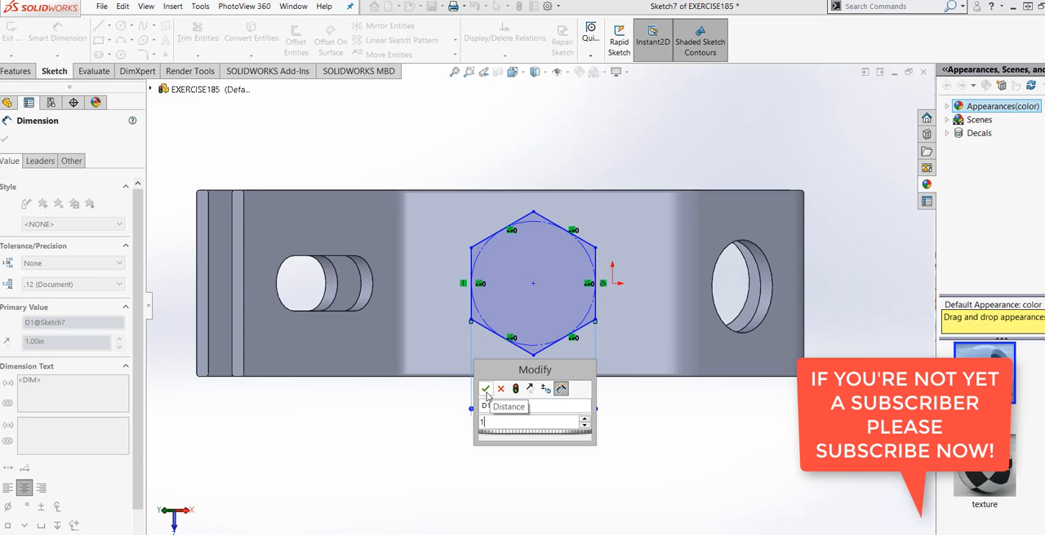
{"action": "left_click", "coordinate": [484, 389]}
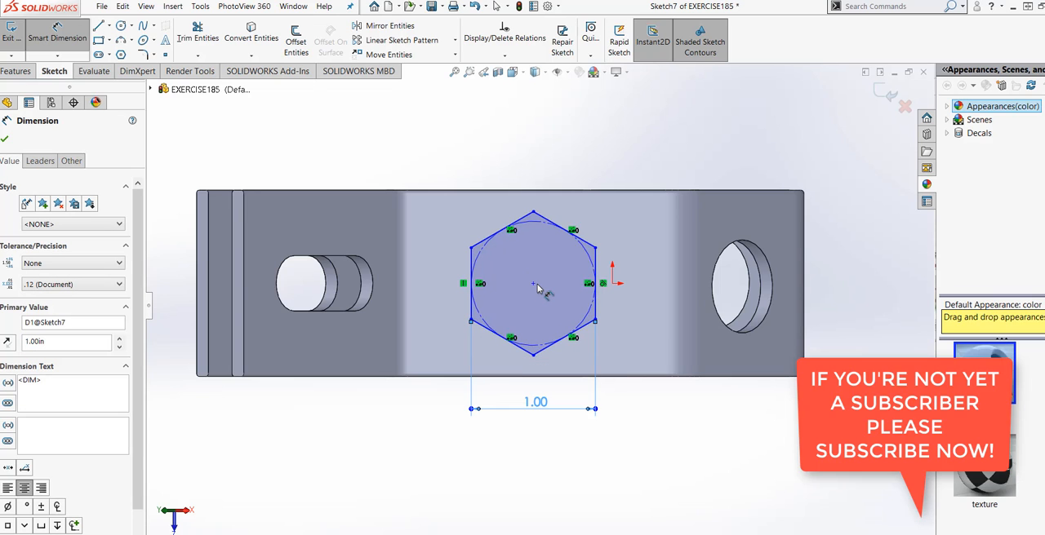
Step: Place a horizontal dimension between the hexagon's centre point and the origin
{"action": "left_click", "coordinate": [533, 284]}
{"action": "left_click", "coordinate": [612, 284]}
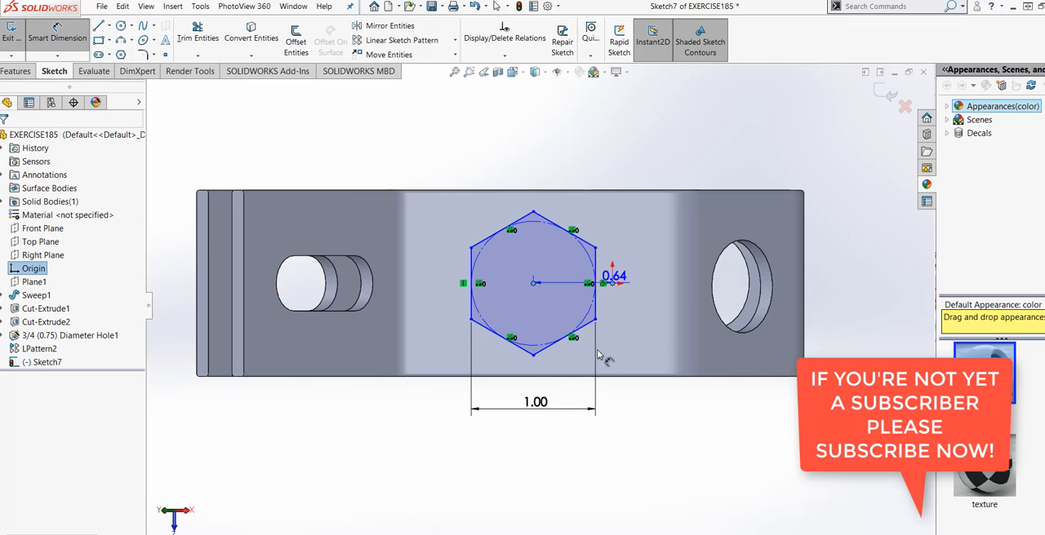
{"action": "left_click", "coordinate": [598, 381]}
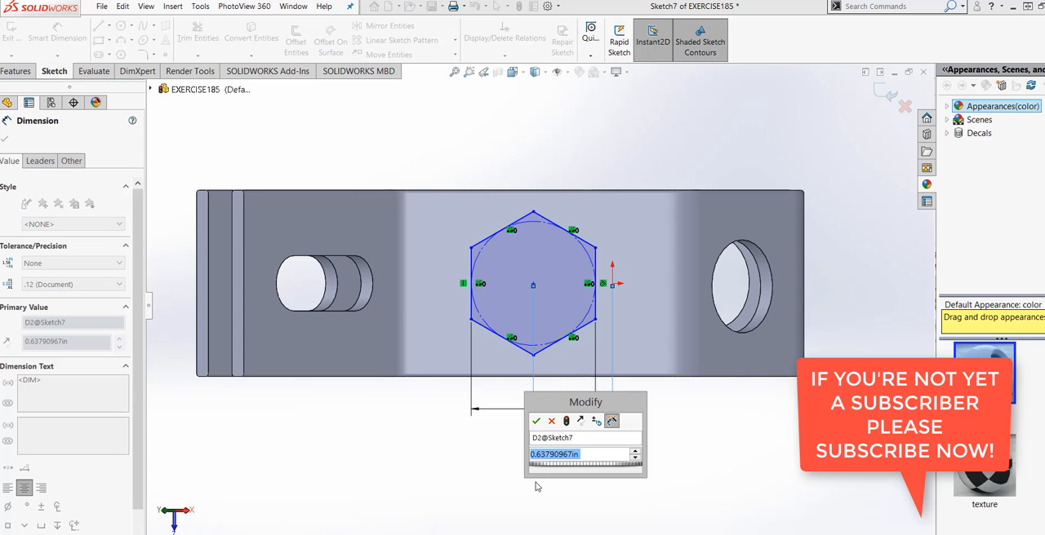